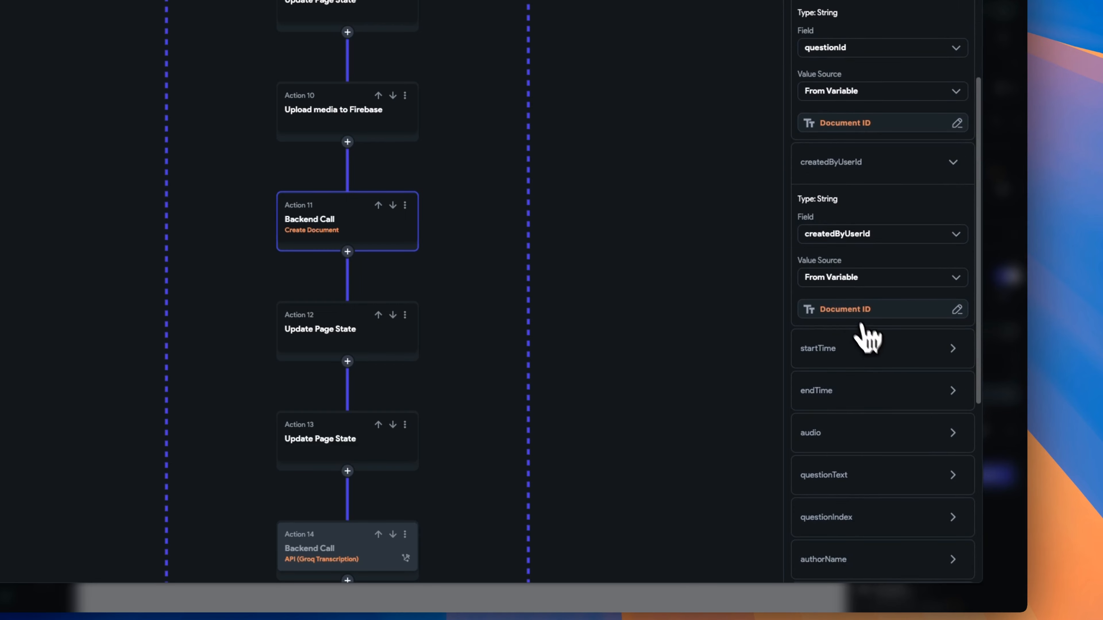
# Verify the createdByUserId and startTime (recordStart) variables, and expand the endTime and audio mappings.
pyautogui.click(851, 310)
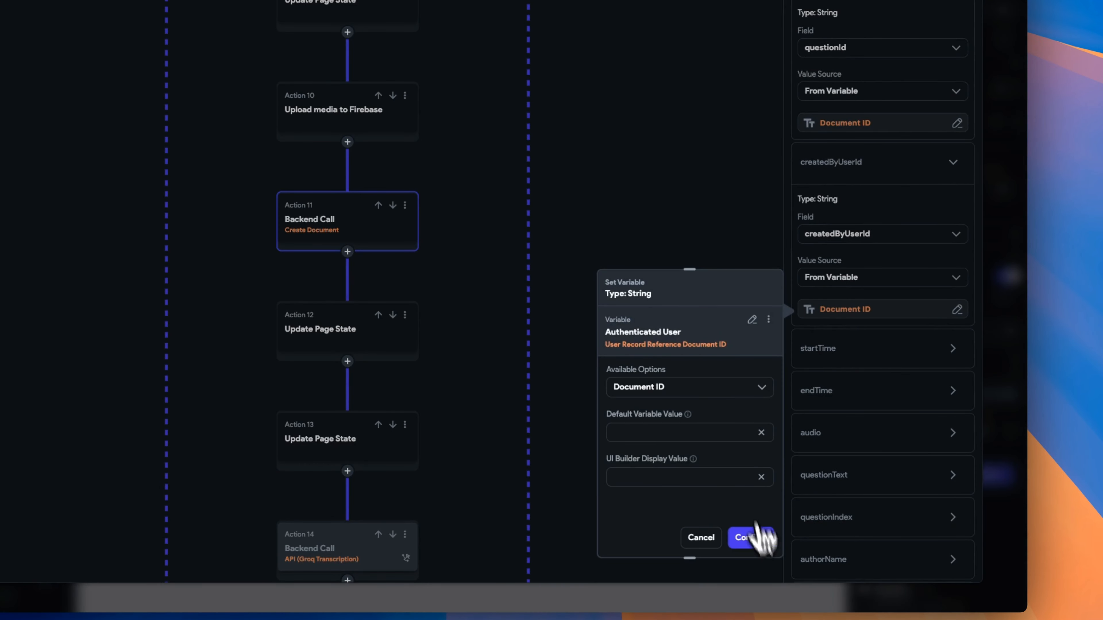
pyautogui.click(760, 532)
pyautogui.click(851, 354)
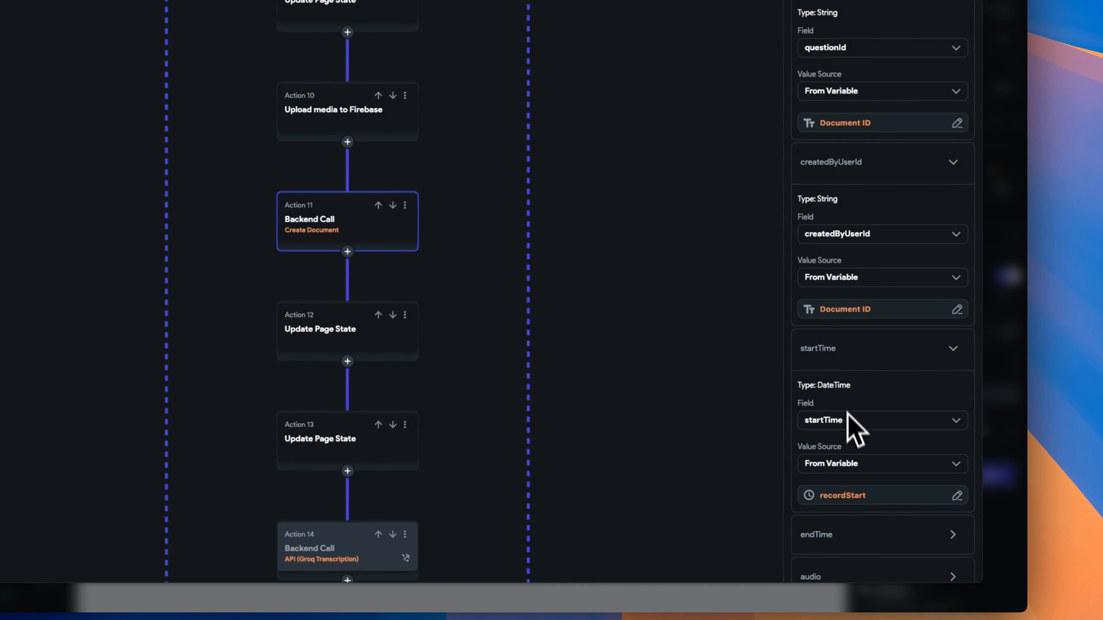
pyautogui.click(862, 498)
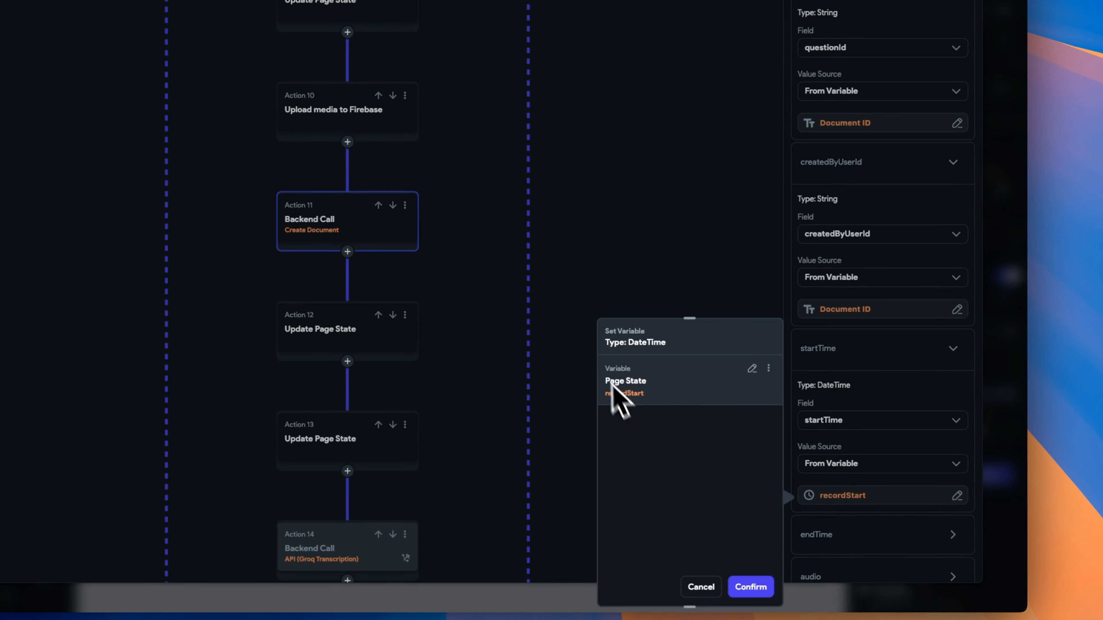
pyautogui.click(758, 590)
pyautogui.scroll(-8, 864, 554)
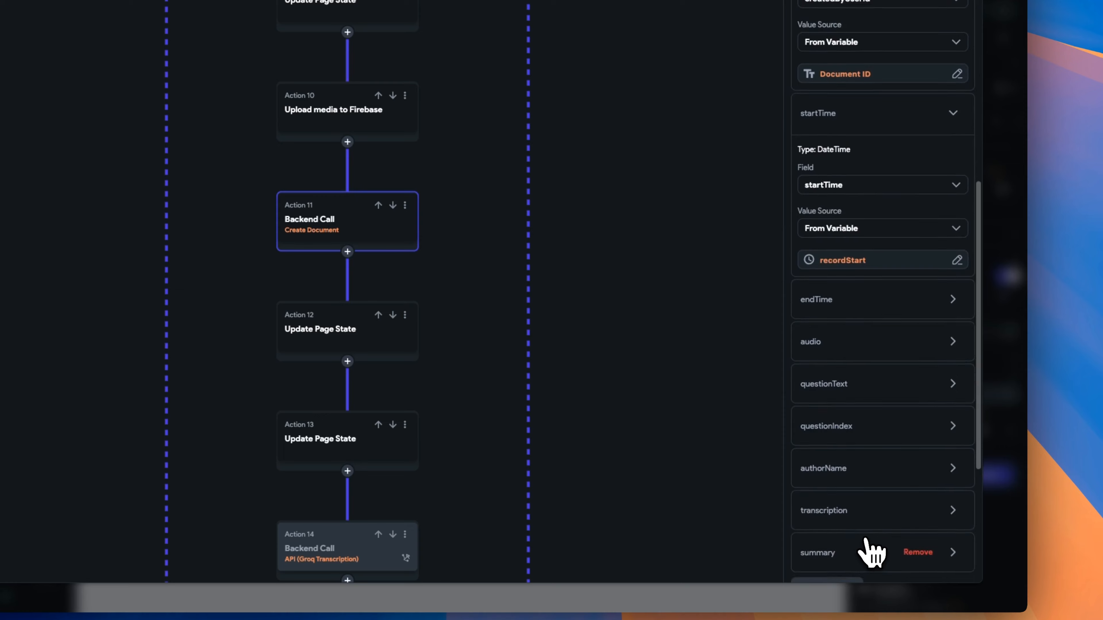
pyautogui.click(827, 162)
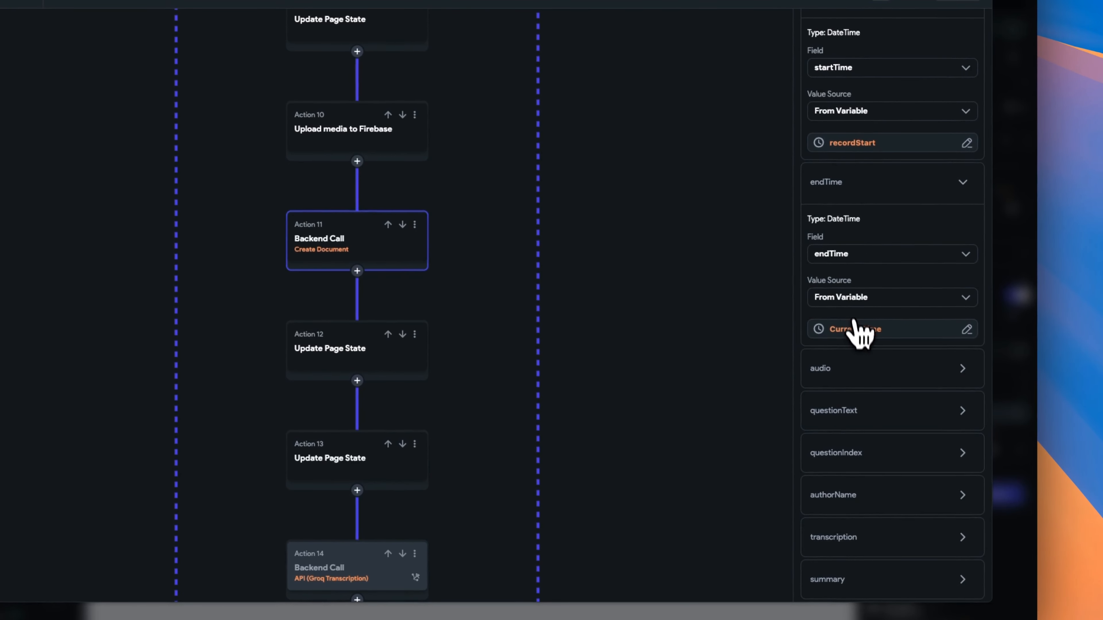
pyautogui.click(875, 374)
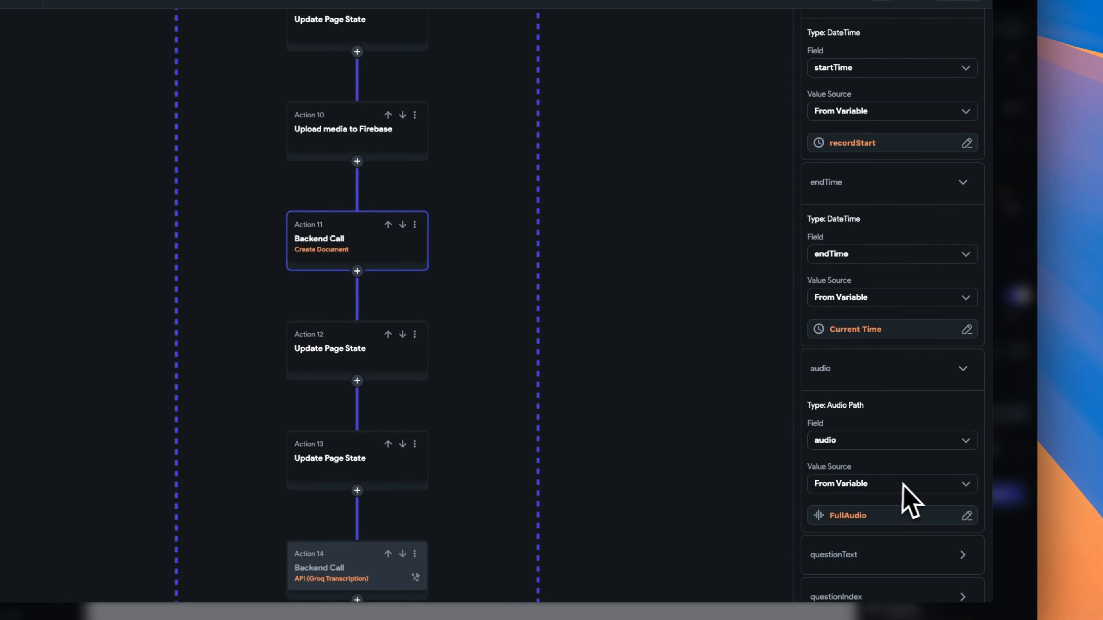
# Confirm questionText's list item source, expand questionIndex, and confirm authorName uses Display Name.
pyautogui.scroll(-8, 916, 502)
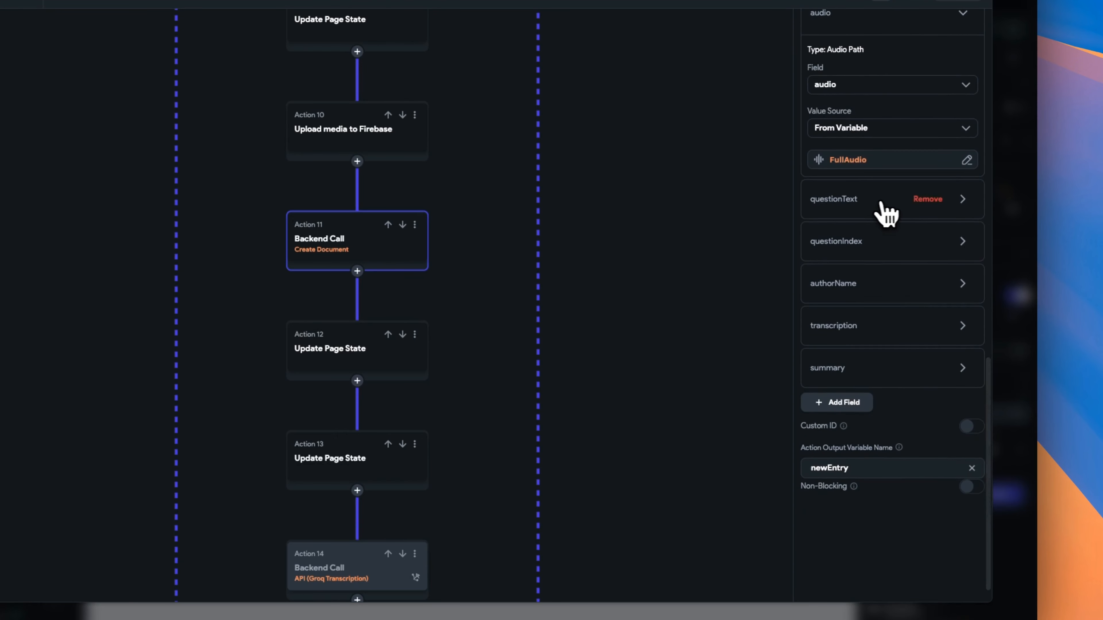
pyautogui.click(881, 208)
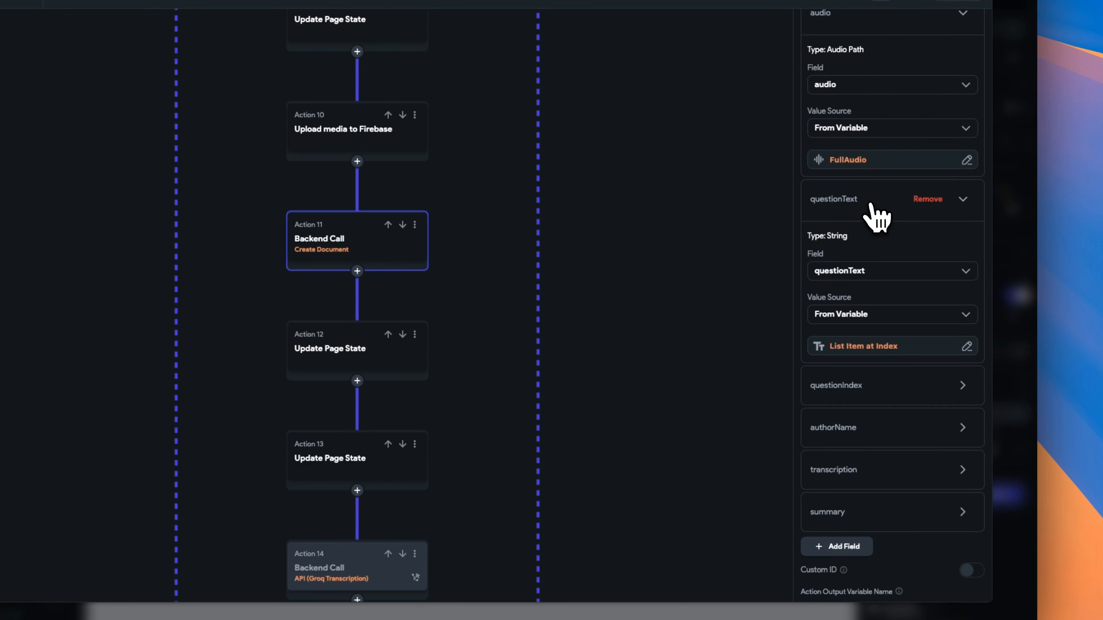
pyautogui.click(871, 353)
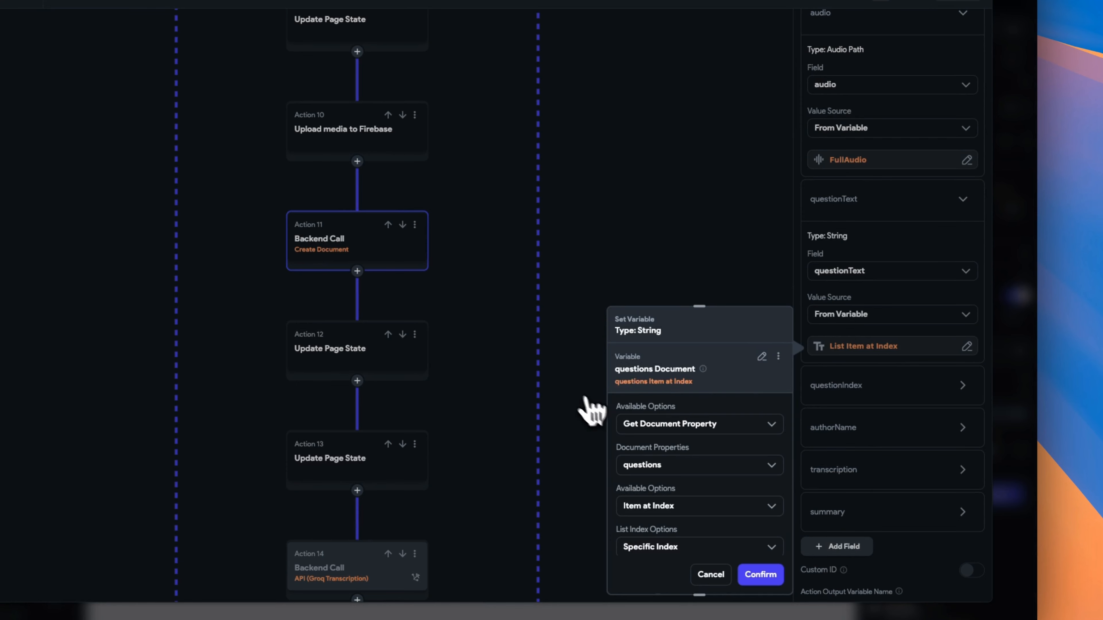
pyautogui.scroll(-4, 738, 485)
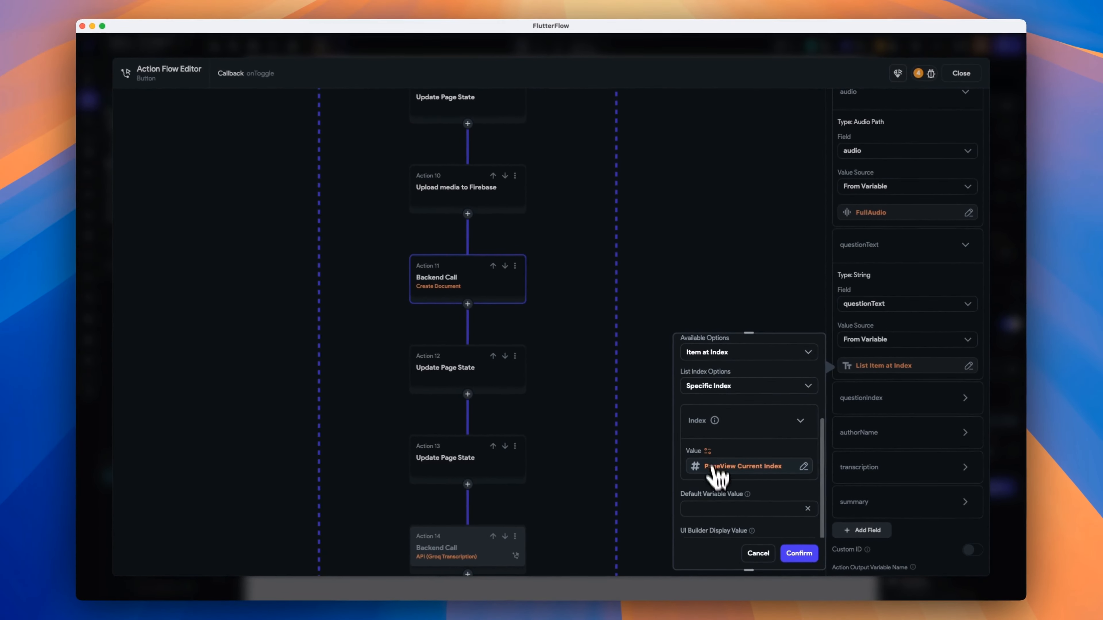
pyautogui.click(799, 553)
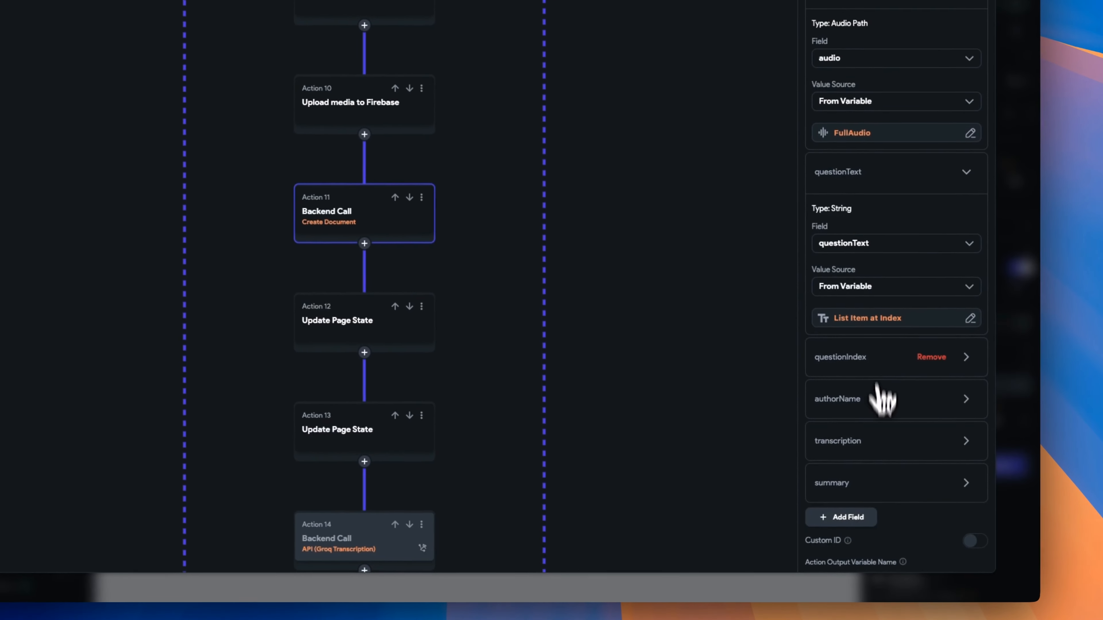
pyautogui.click(881, 399)
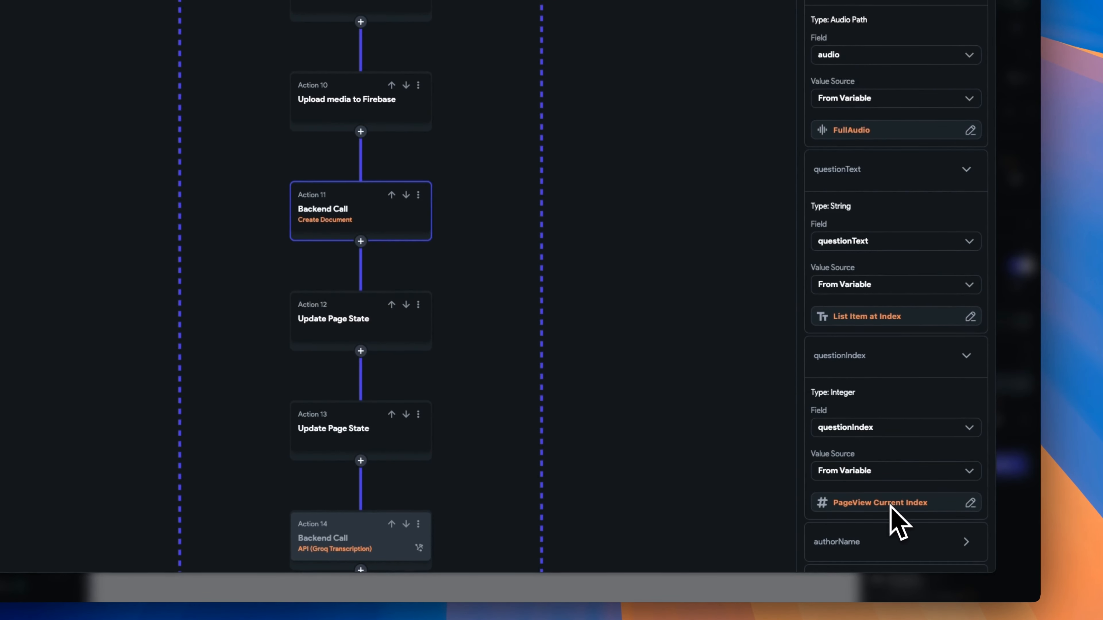
pyautogui.scroll(-5, 920, 478)
pyautogui.click(881, 330)
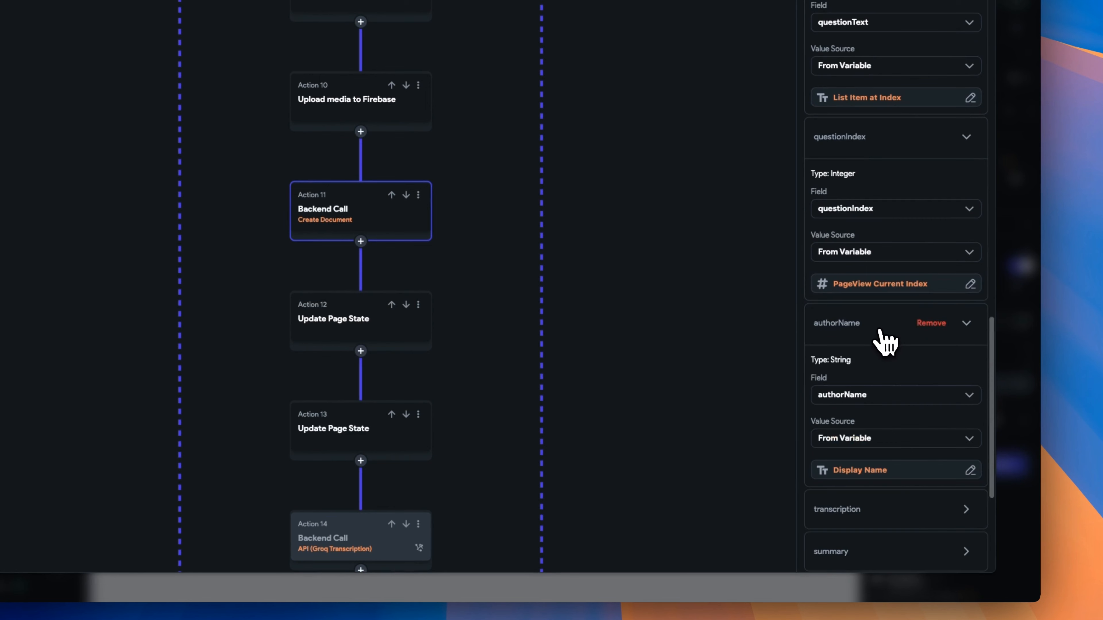
pyautogui.click(859, 471)
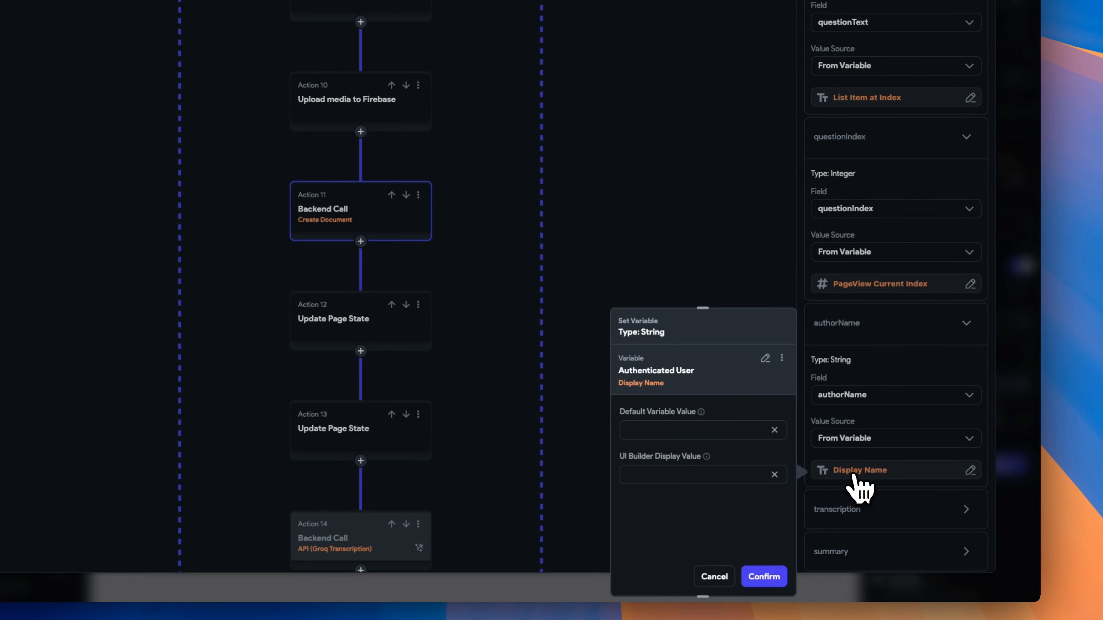
pyautogui.click(765, 578)
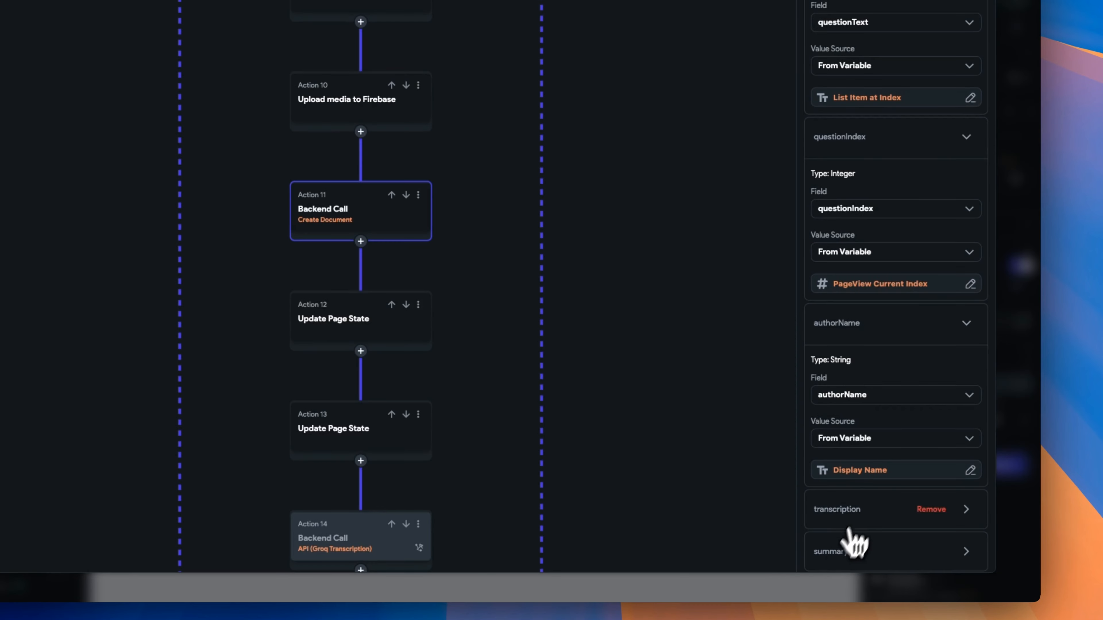
# Check the $.transcription and $.summary JSON paths, then add a field to Action 12.
pyautogui.click(877, 517)
pyautogui.scroll(-8, 874, 517)
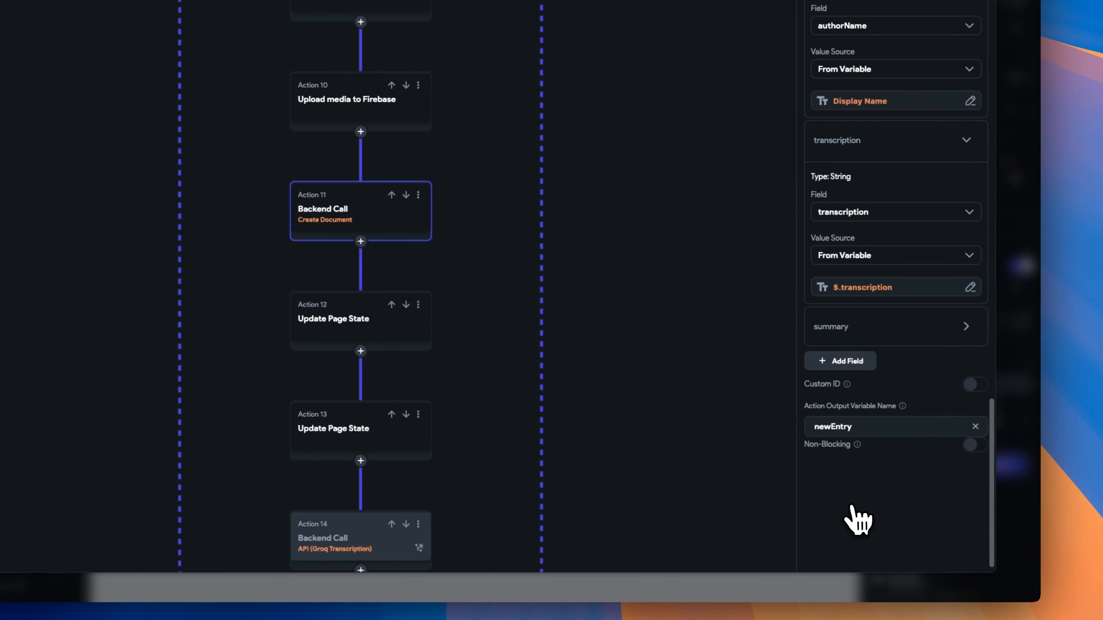
pyautogui.click(873, 291)
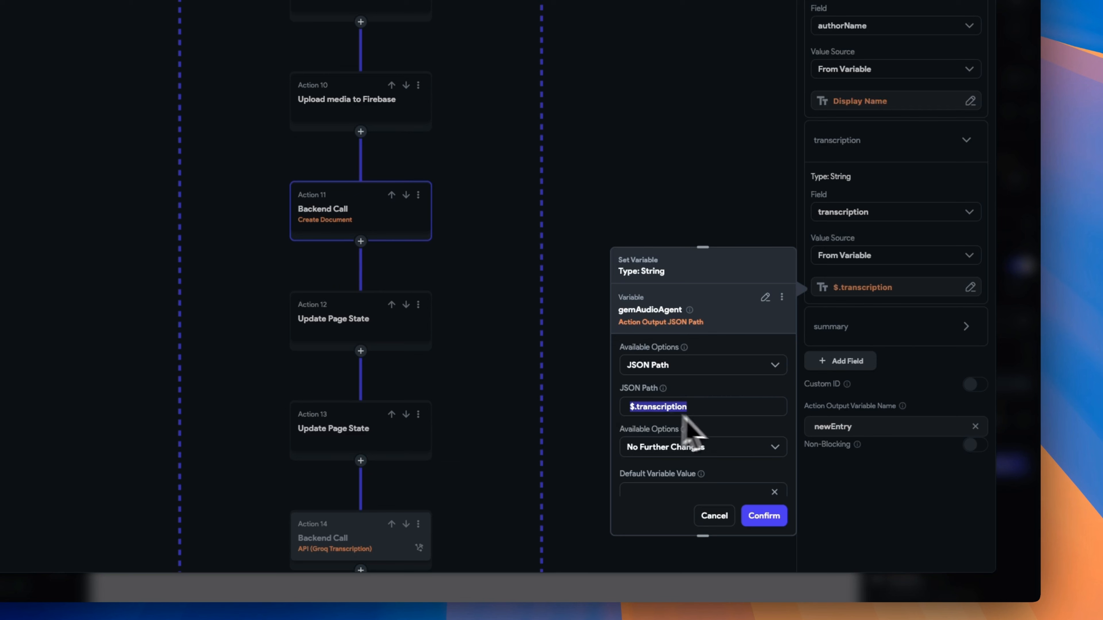
pyautogui.scroll(-2, 746, 440)
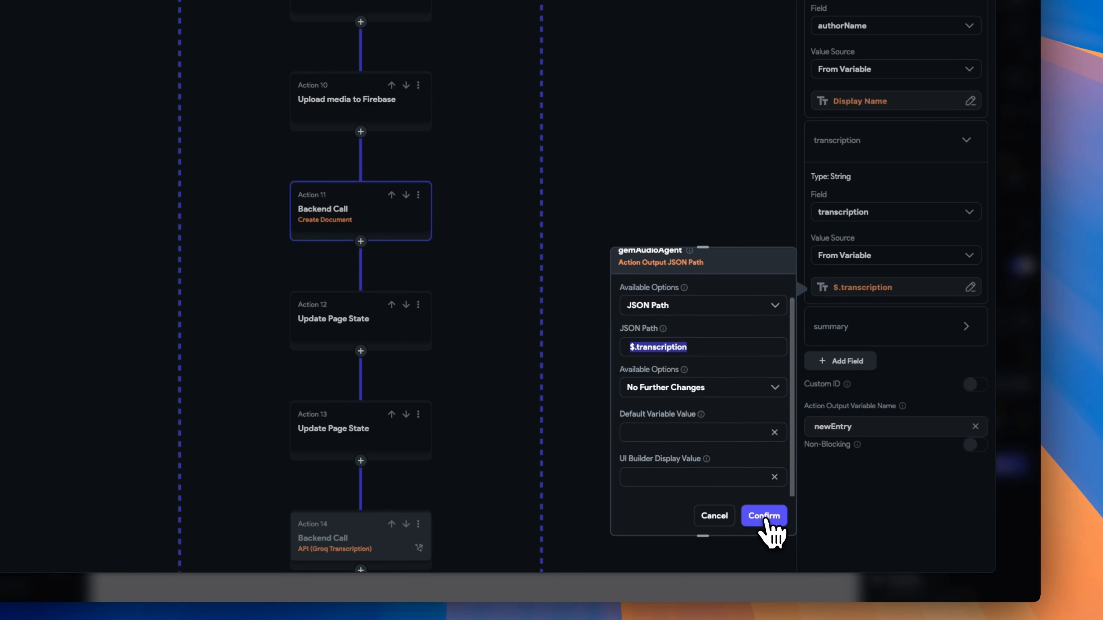
pyautogui.click(765, 516)
pyautogui.click(865, 337)
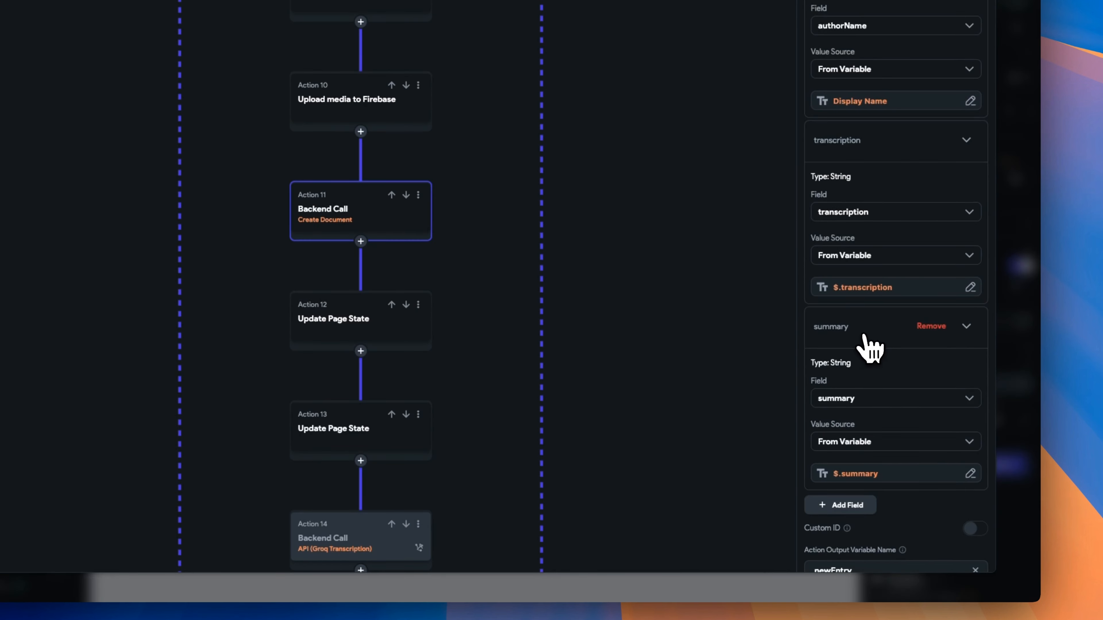
pyautogui.click(864, 474)
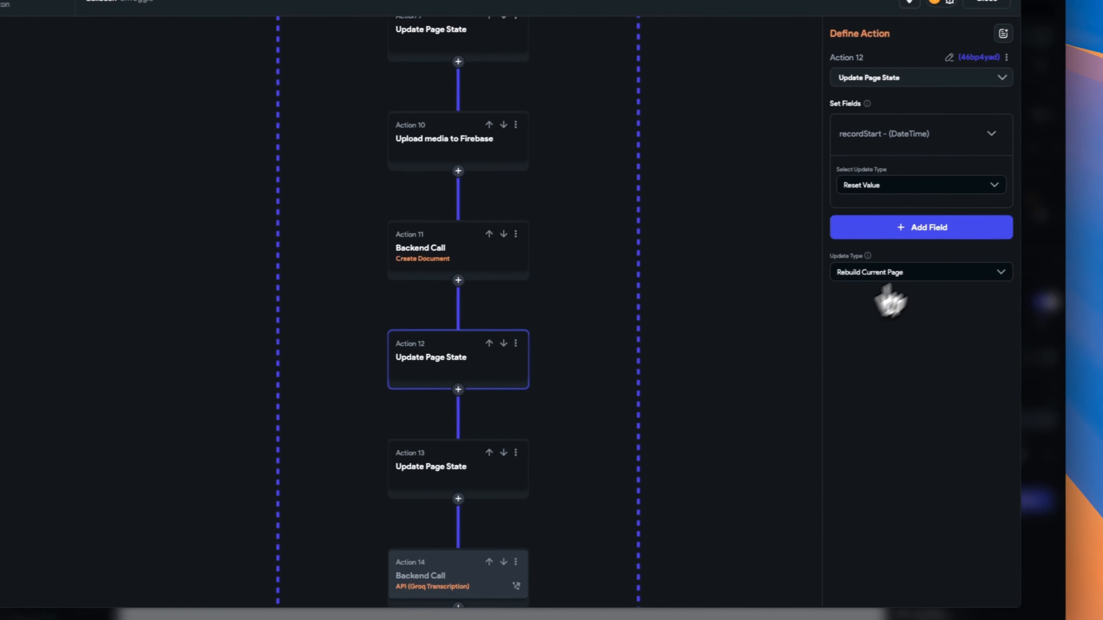
pyautogui.click(910, 235)
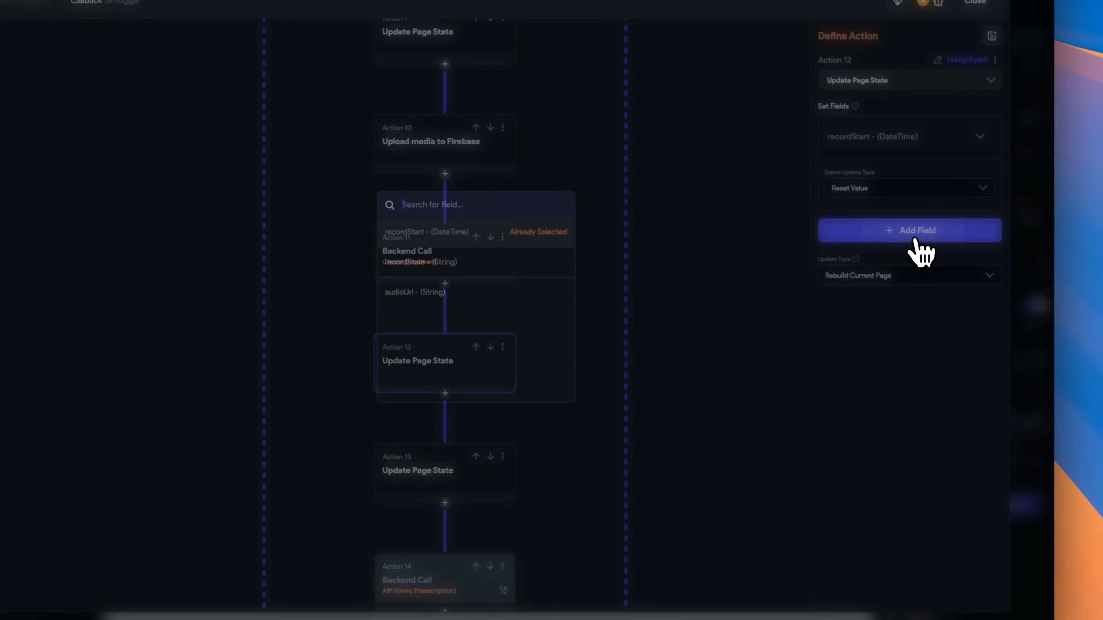
# Add recordState to Action 12 with update type Reset Value, and delete Action 13.
pyautogui.click(484, 265)
pyautogui.click(881, 285)
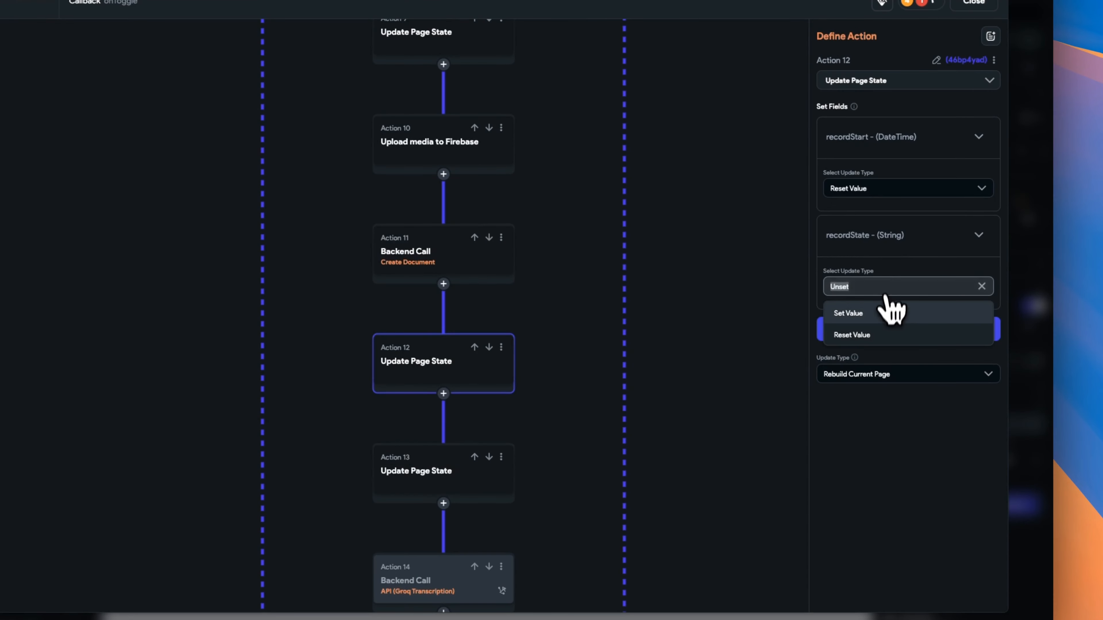
pyautogui.click(897, 337)
pyautogui.click(501, 457)
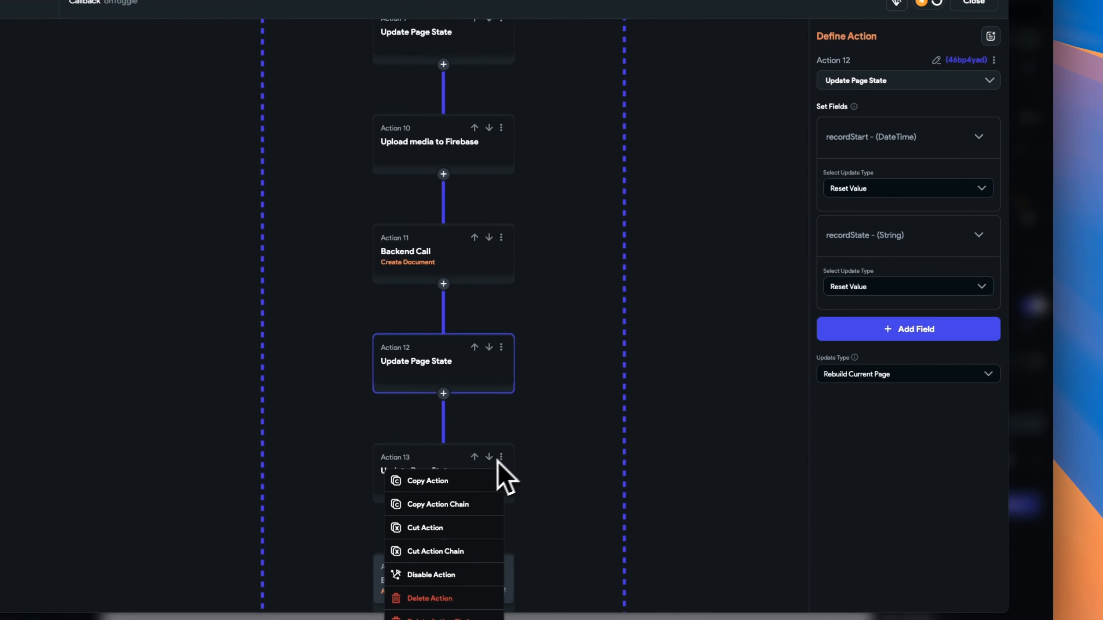
pyautogui.click(447, 599)
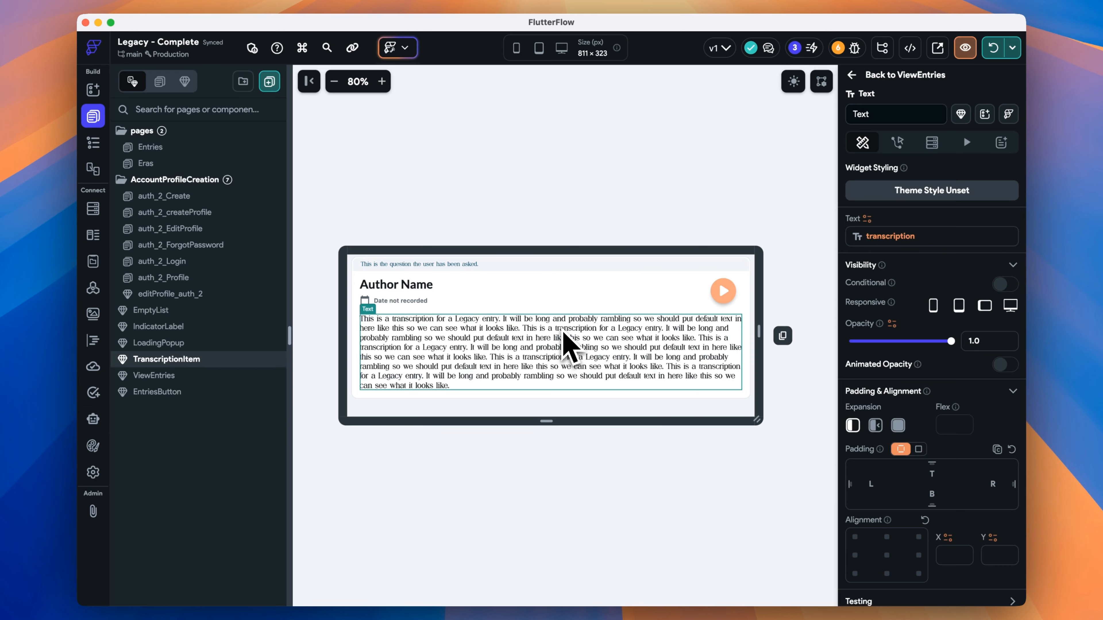
# Drop an Expandable over the transcription Text and change its header to 'Summary'.
pyautogui.click(94, 89)
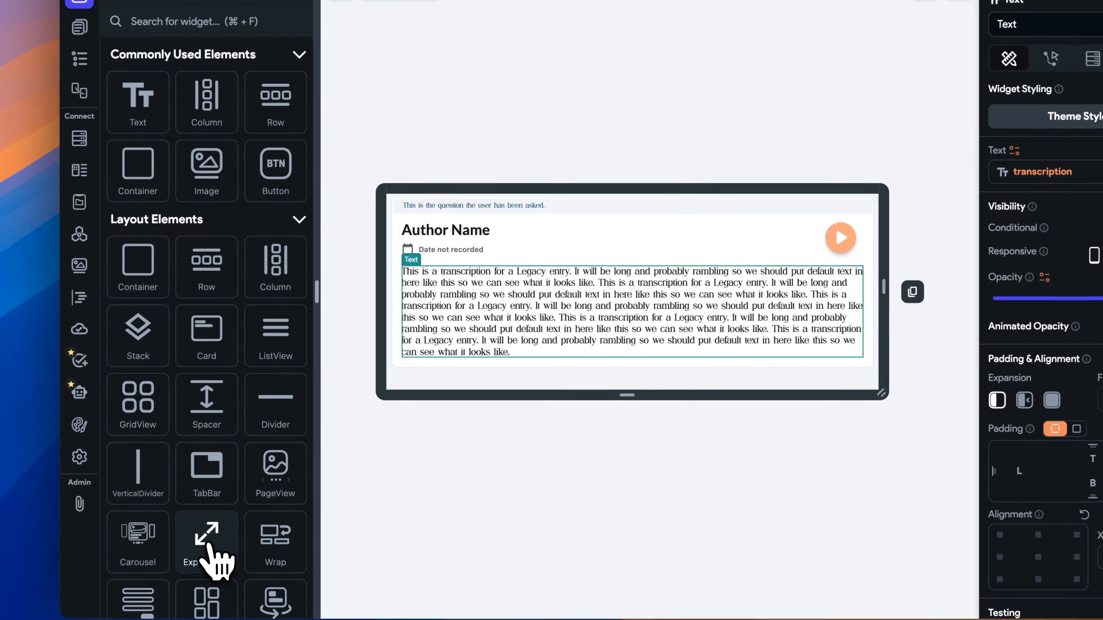
pyautogui.moveTo(224, 608); pyautogui.dragTo(582, 354)
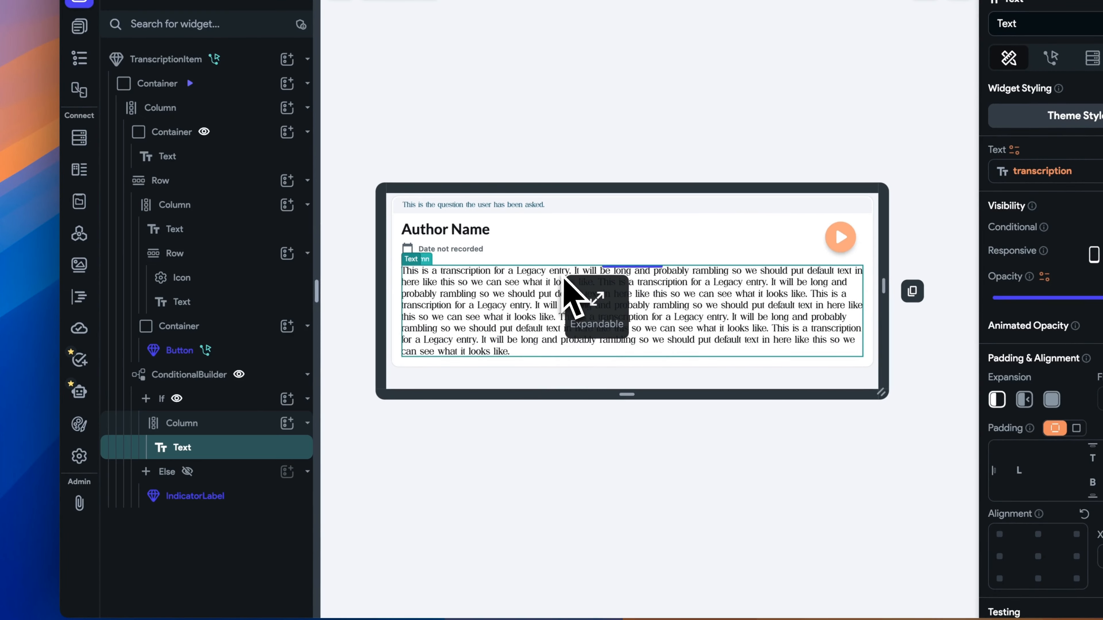
pyautogui.moveTo(564, 278); pyautogui.dragTo(586, 289)
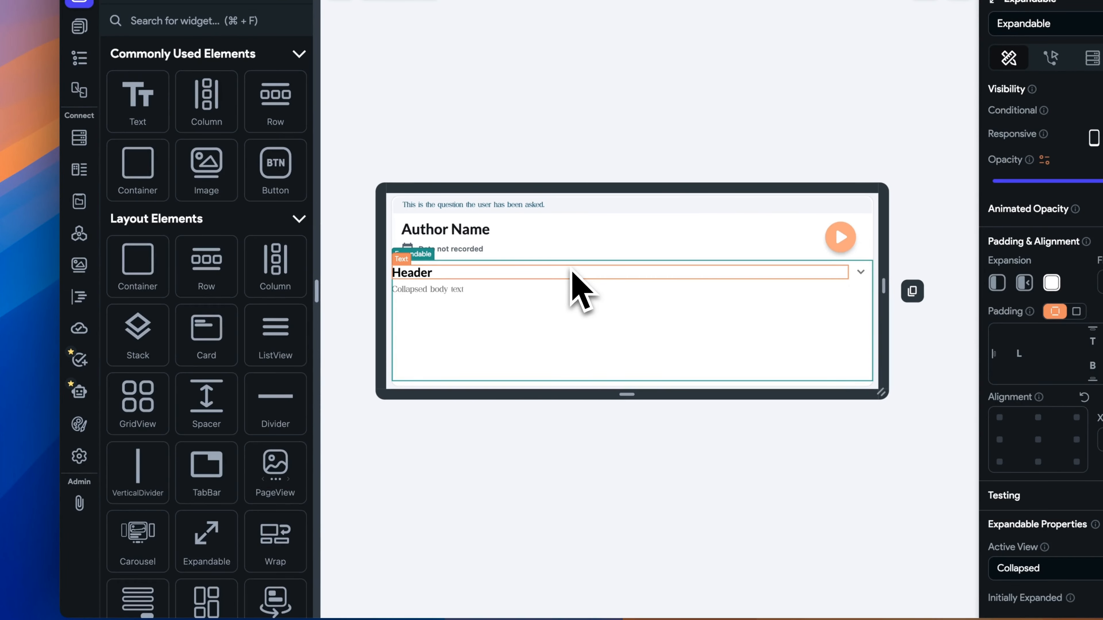
pyautogui.click(510, 274)
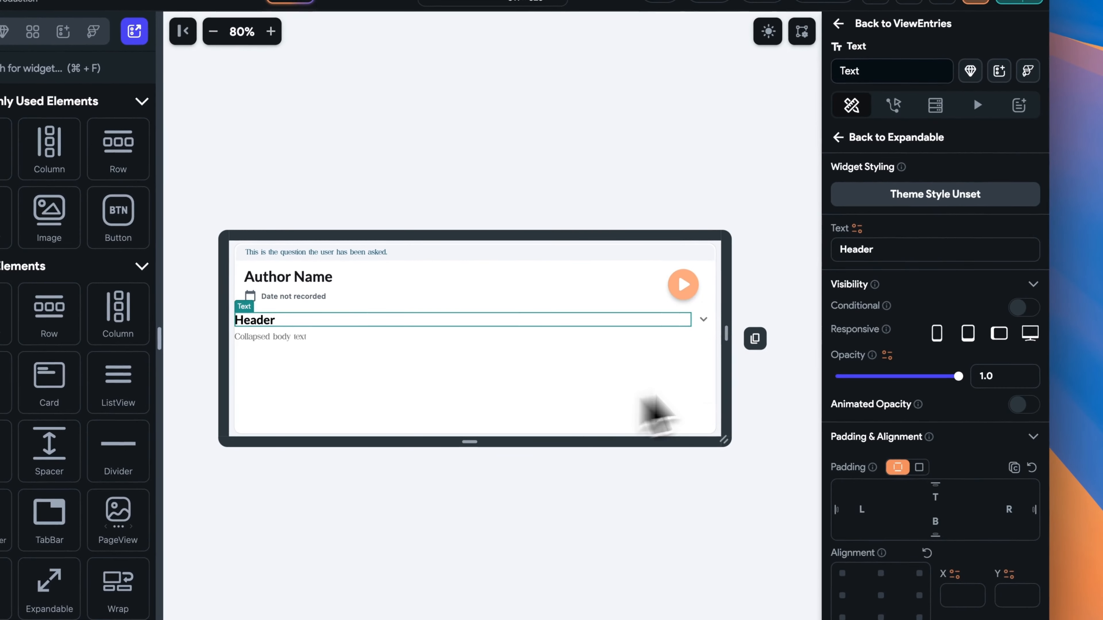
pyautogui.doubleClick(901, 249)
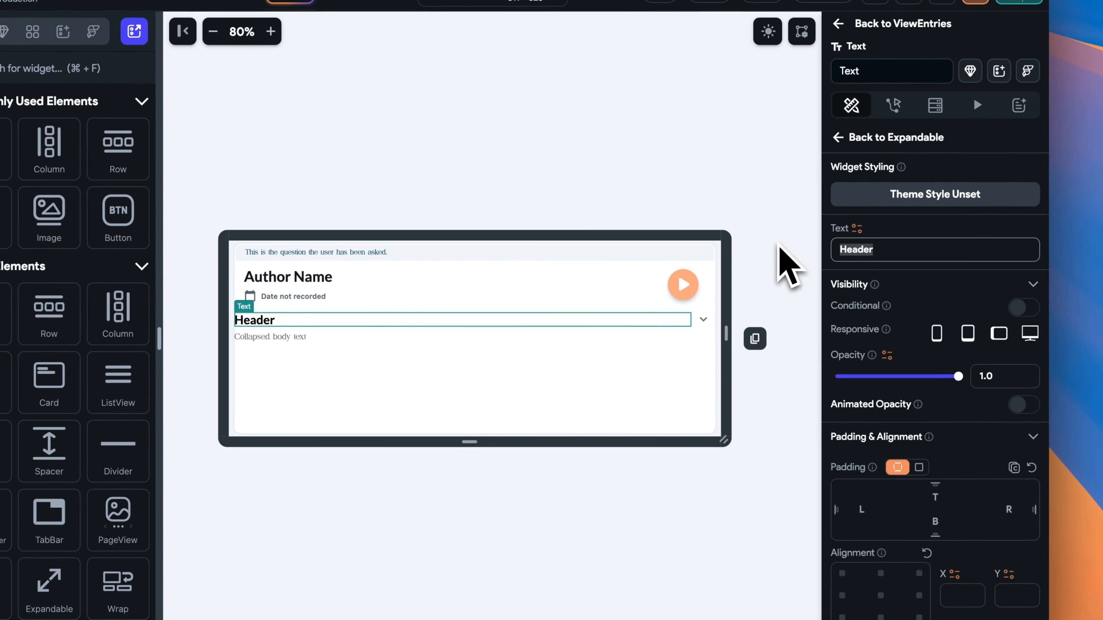
pyautogui.write('Summary')
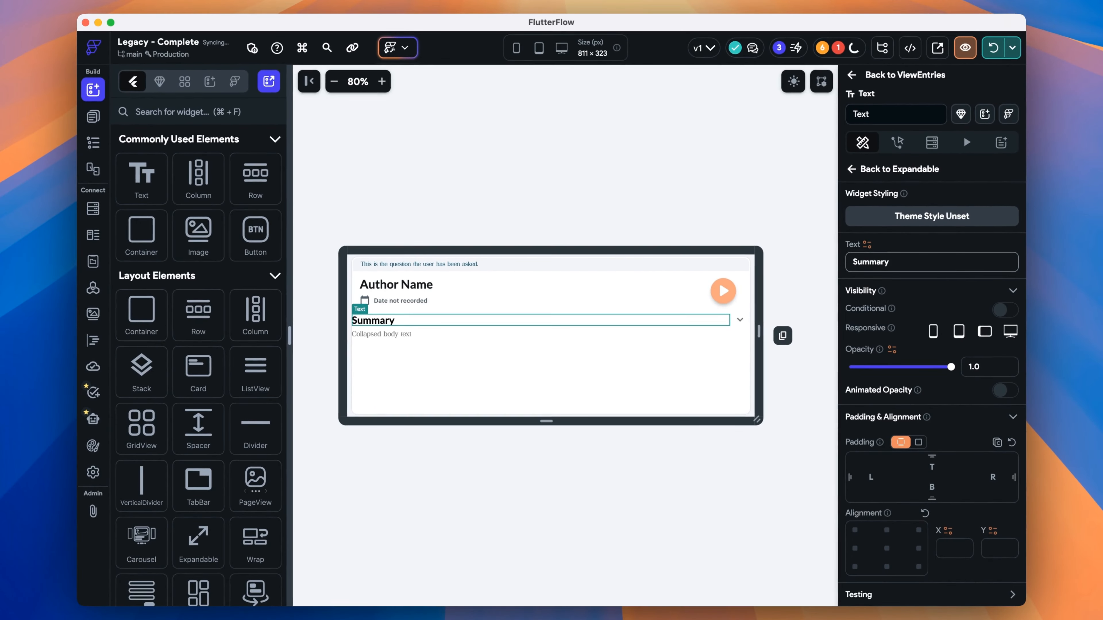
pyautogui.click(384, 335)
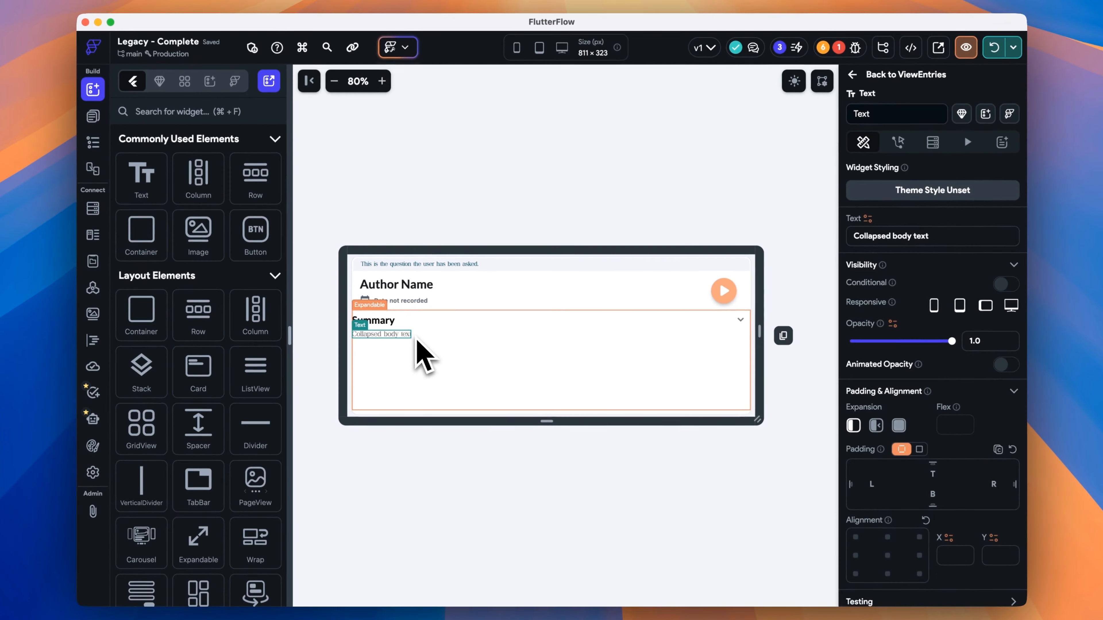
# Bind the collapsed body text to entryDoc's summary property with default value 'Summary'.
pyautogui.click(868, 218)
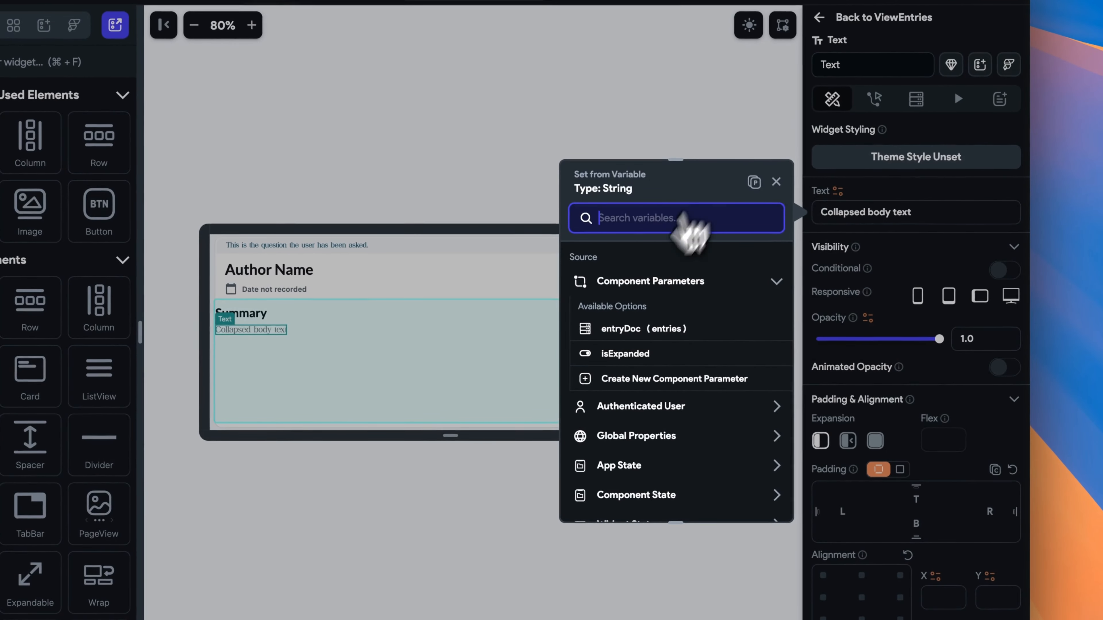
pyautogui.click(695, 329)
pyautogui.click(704, 308)
pyautogui.click(701, 341)
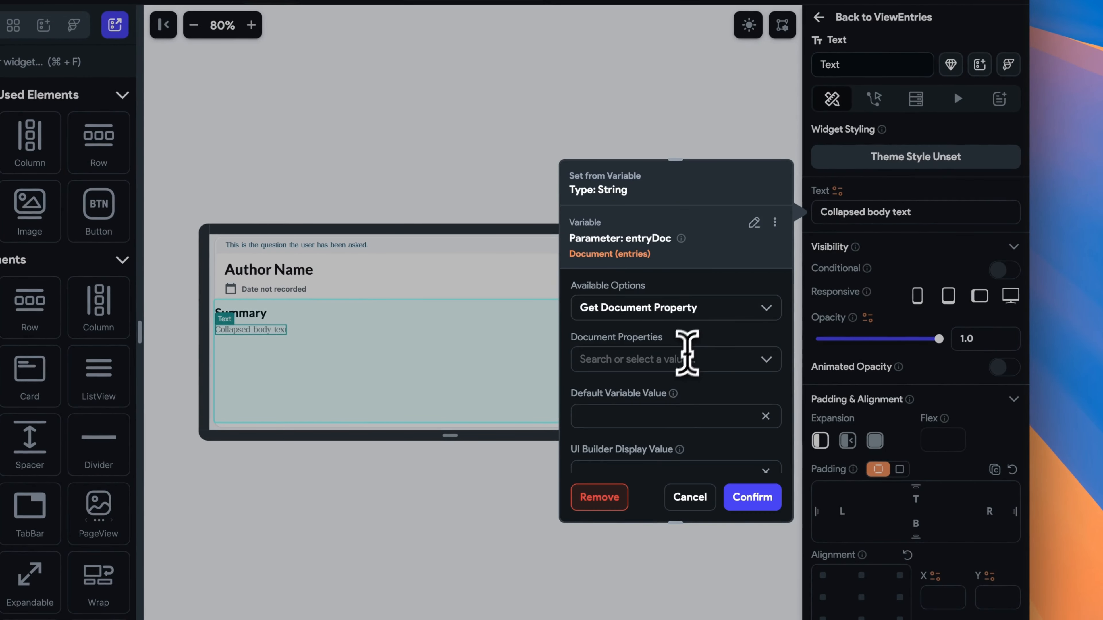
pyautogui.click(687, 354)
pyautogui.scroll(-5, 699, 452)
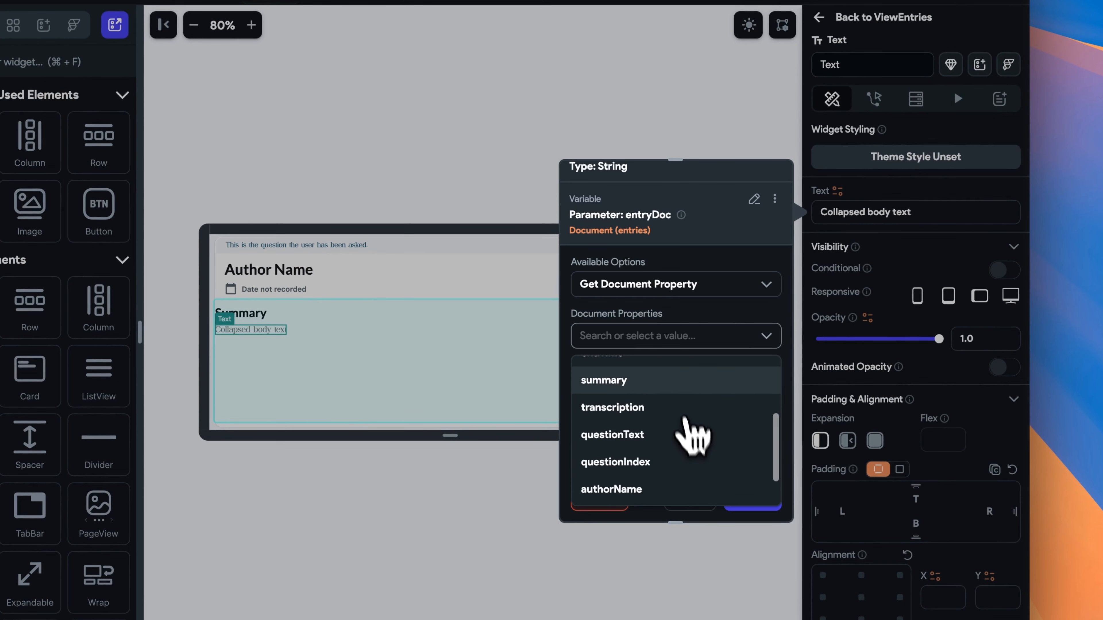
pyautogui.click(682, 381)
pyautogui.click(747, 498)
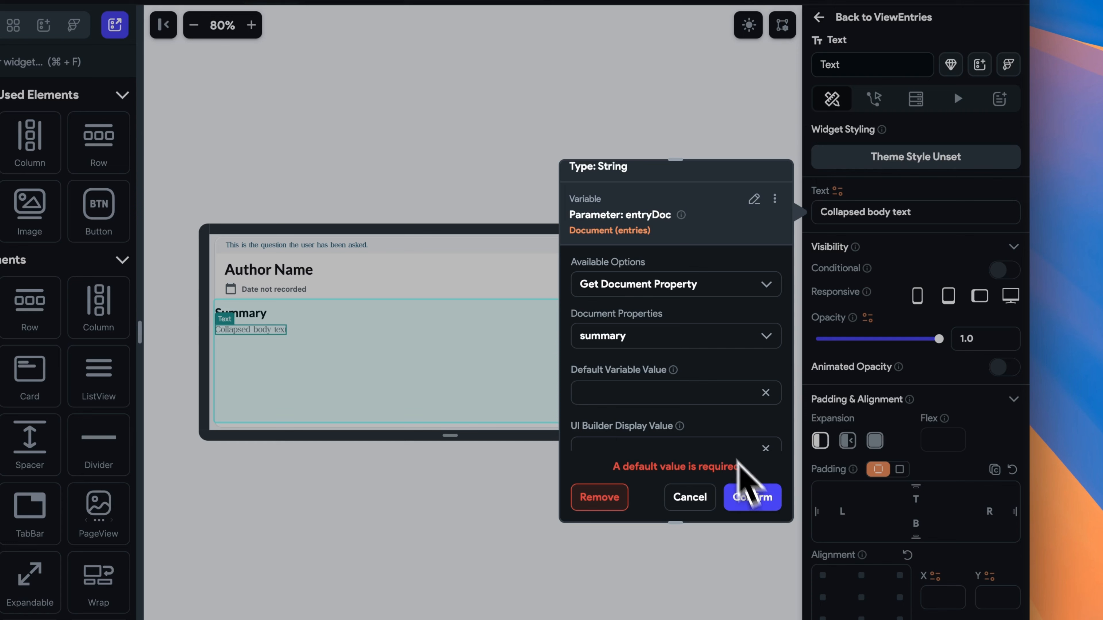
pyautogui.click(686, 394)
pyautogui.write('Summary')
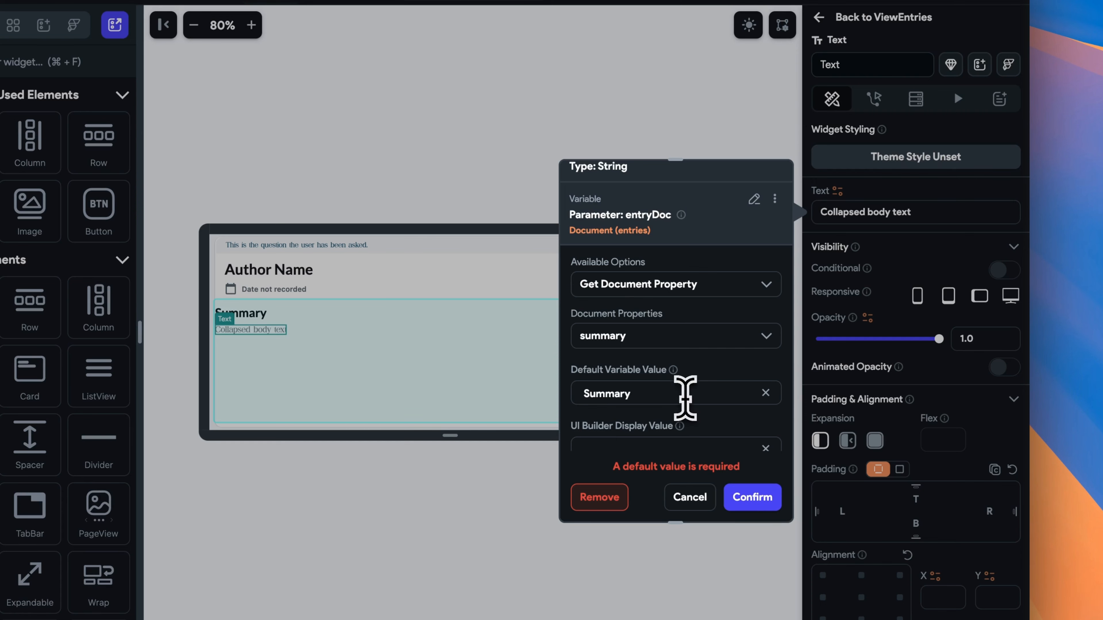
pyautogui.click(758, 498)
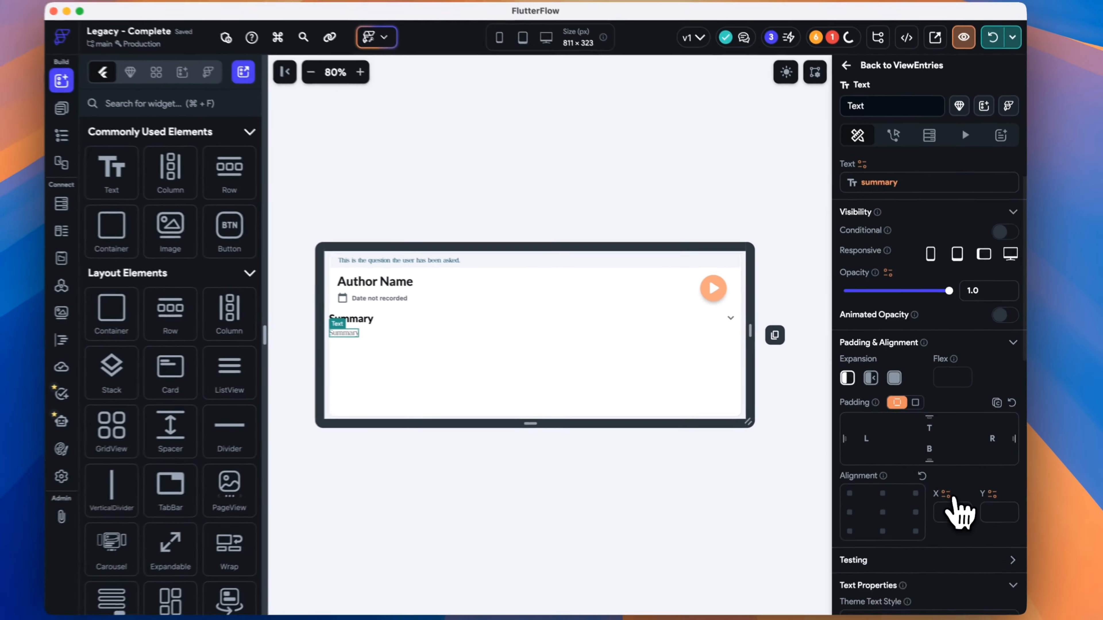
pyautogui.scroll(-10, 956, 522)
pyautogui.scroll(-1, 973, 511)
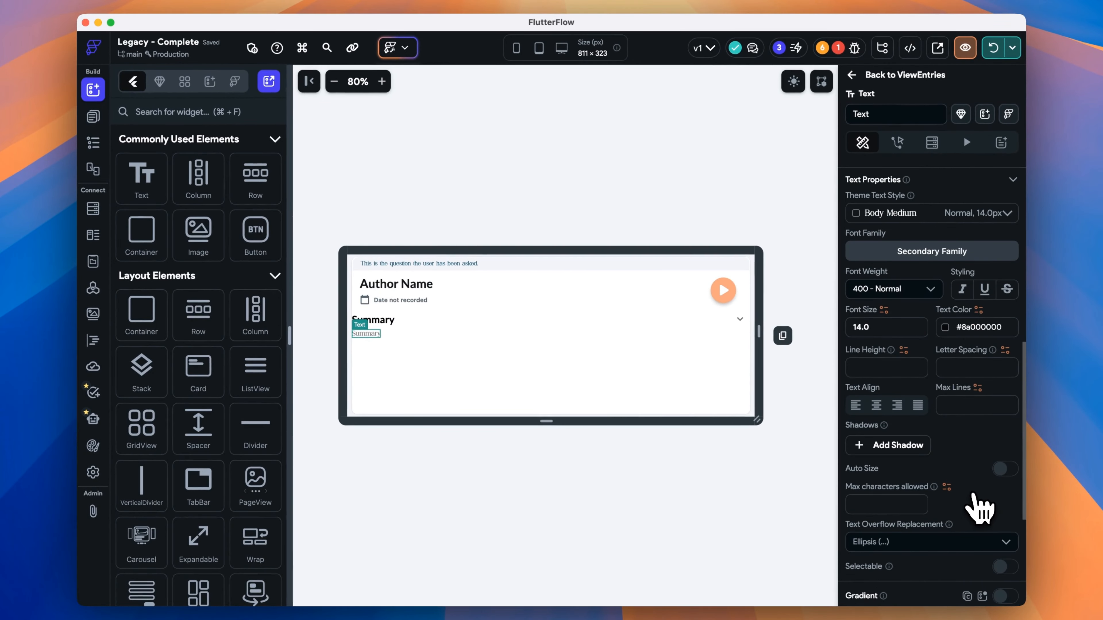
# Set Max Lines to 1 with Ellipsis overflow, and enable Tap Body to Expand and Tap Body to Collapse.
pyautogui.click(957, 405)
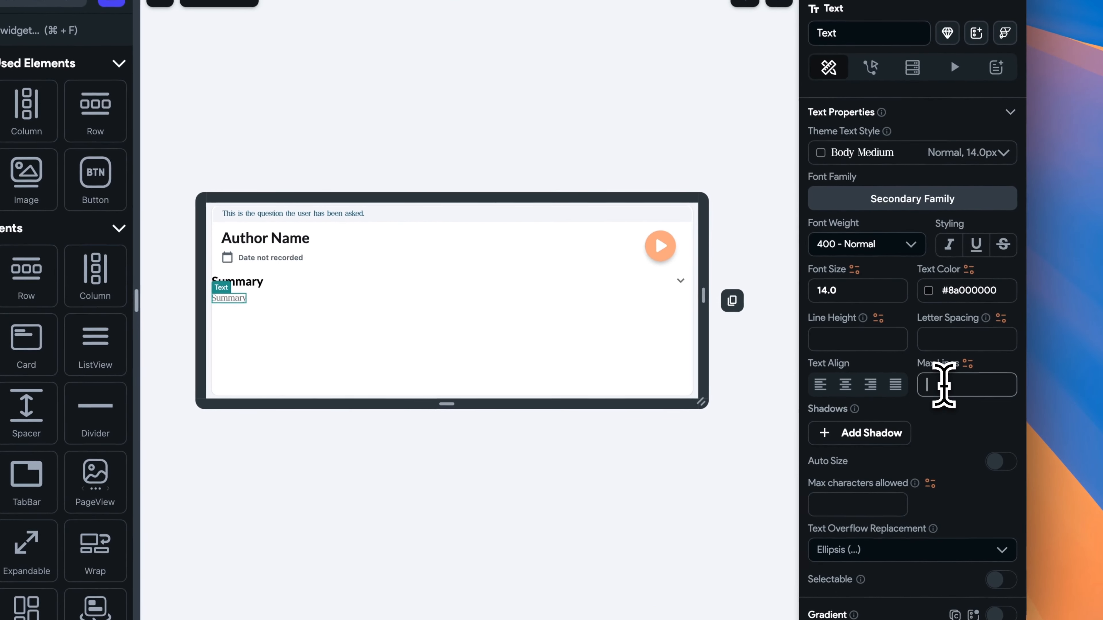
pyautogui.write('1')
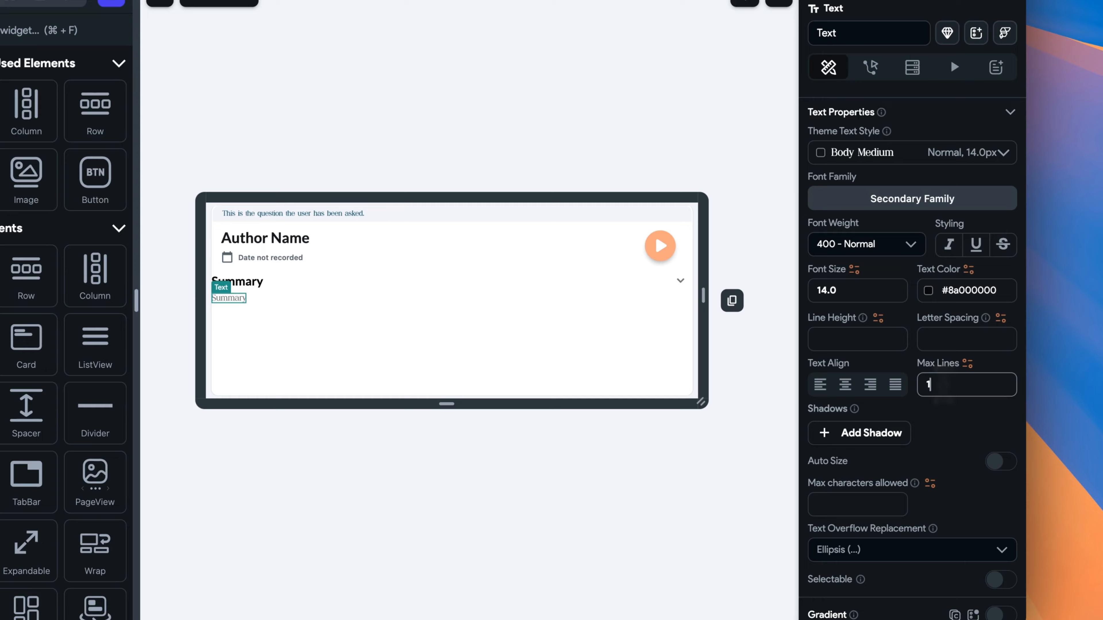
pyautogui.scroll(-5, 938, 391)
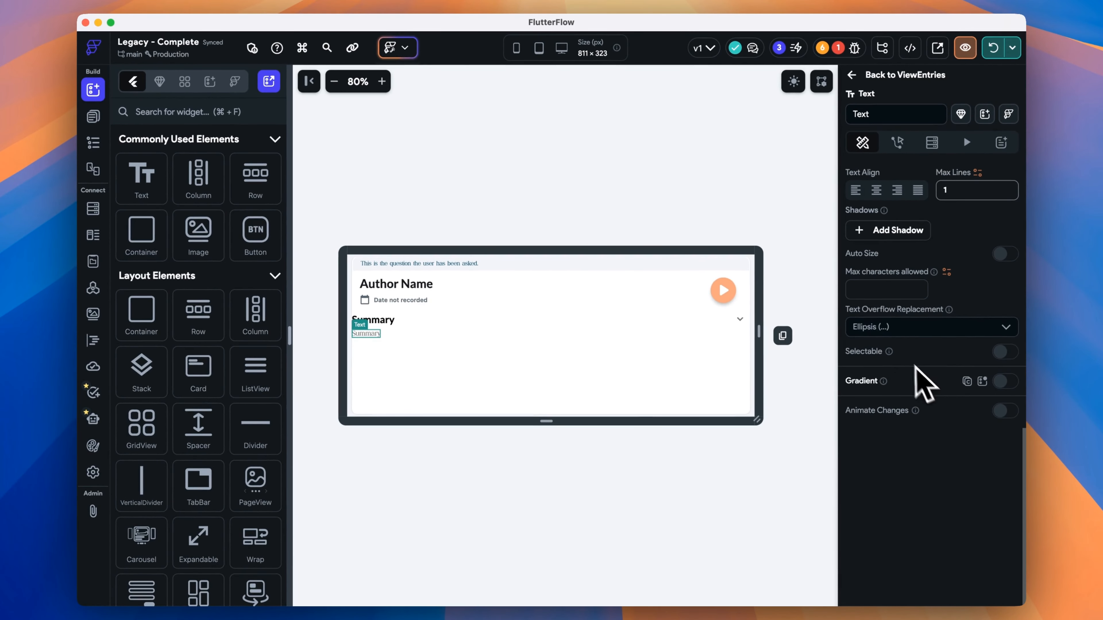
pyautogui.click(966, 327)
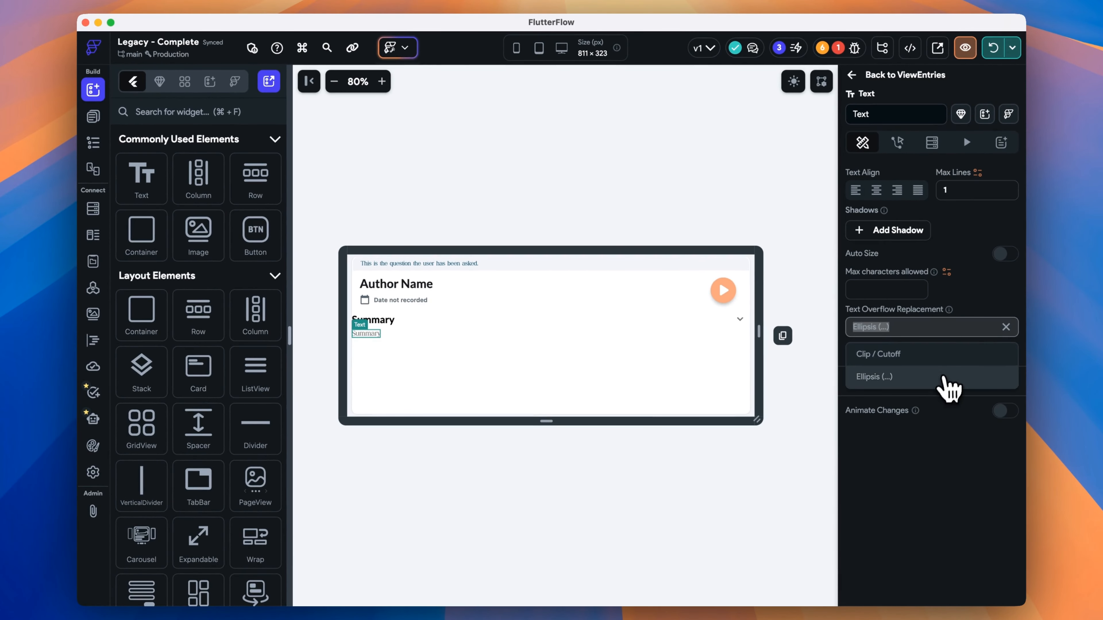
pyautogui.click(950, 376)
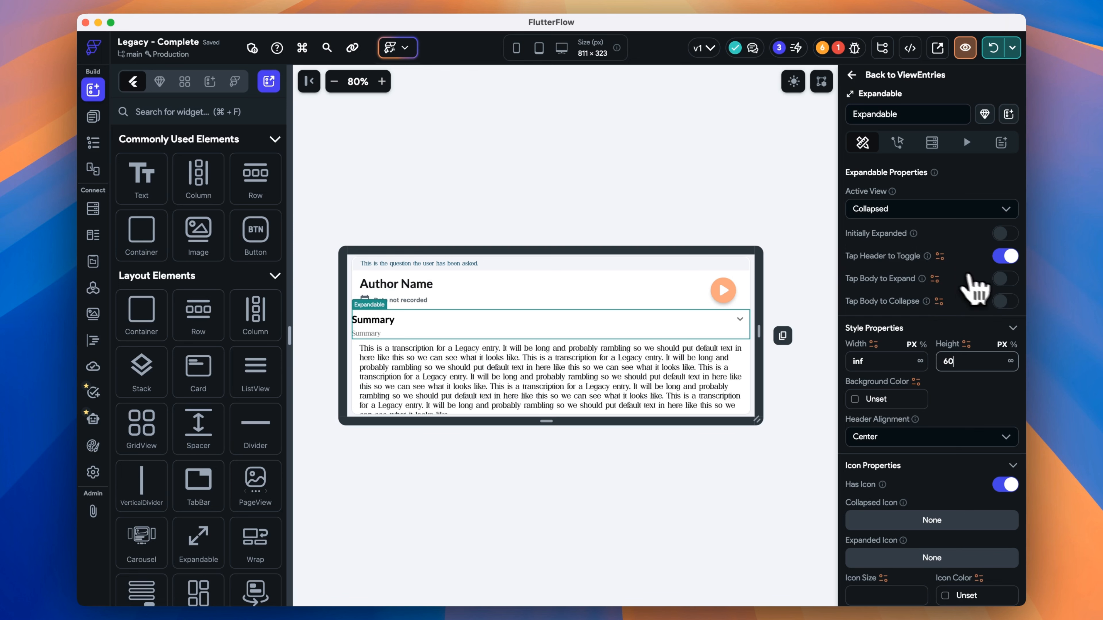
pyautogui.click(1003, 279)
pyautogui.click(1002, 301)
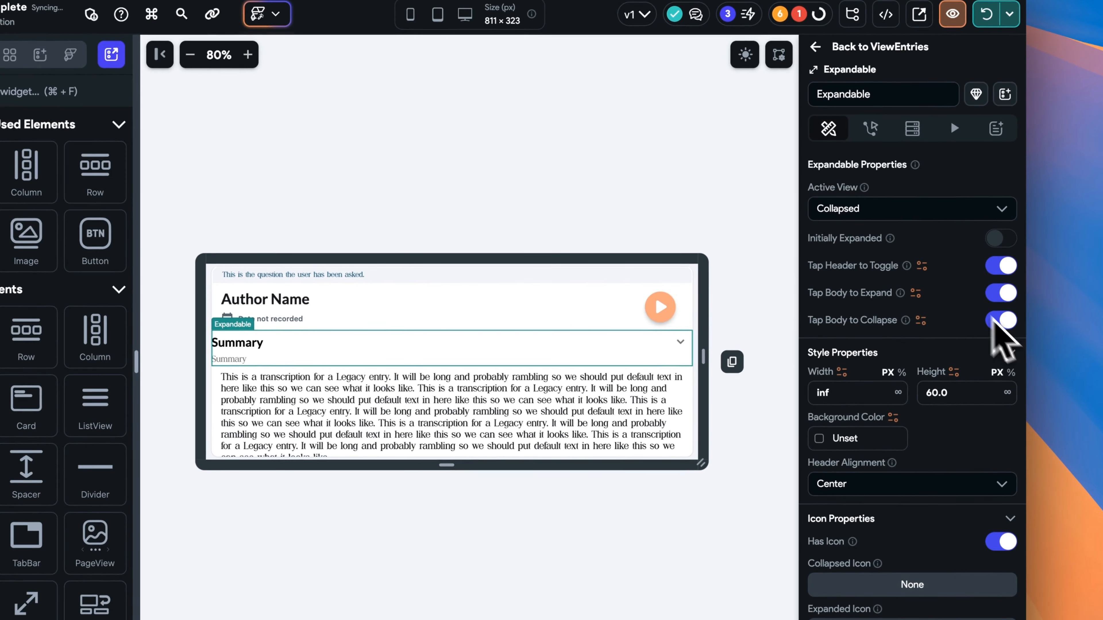
# Switch the Summary section's active view to Expanded and select its body text.
pyautogui.click(928, 208)
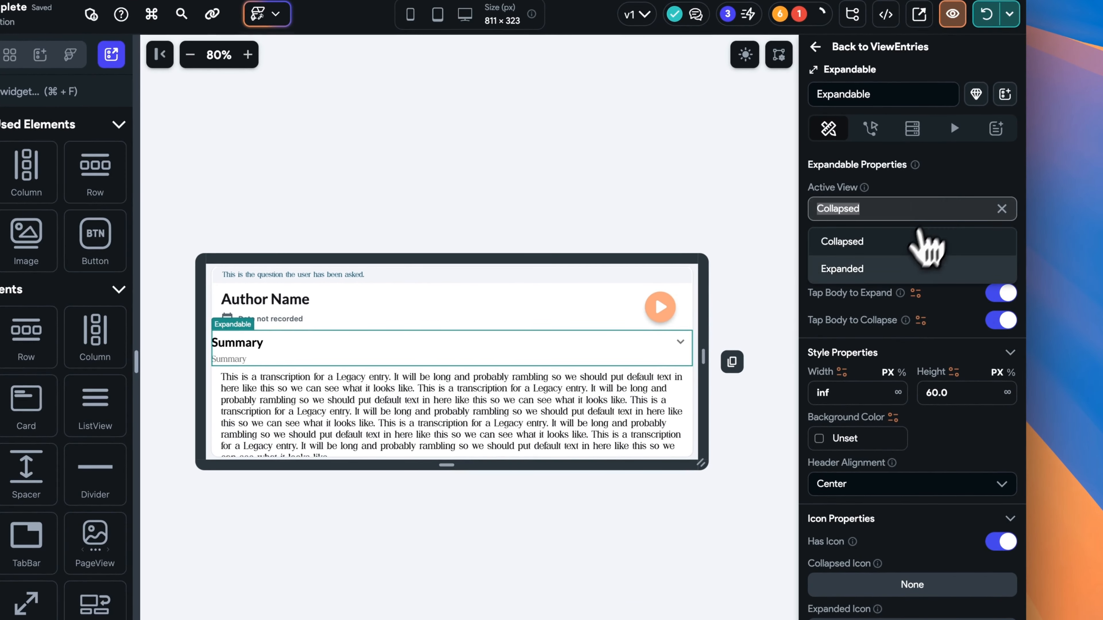
pyautogui.click(897, 267)
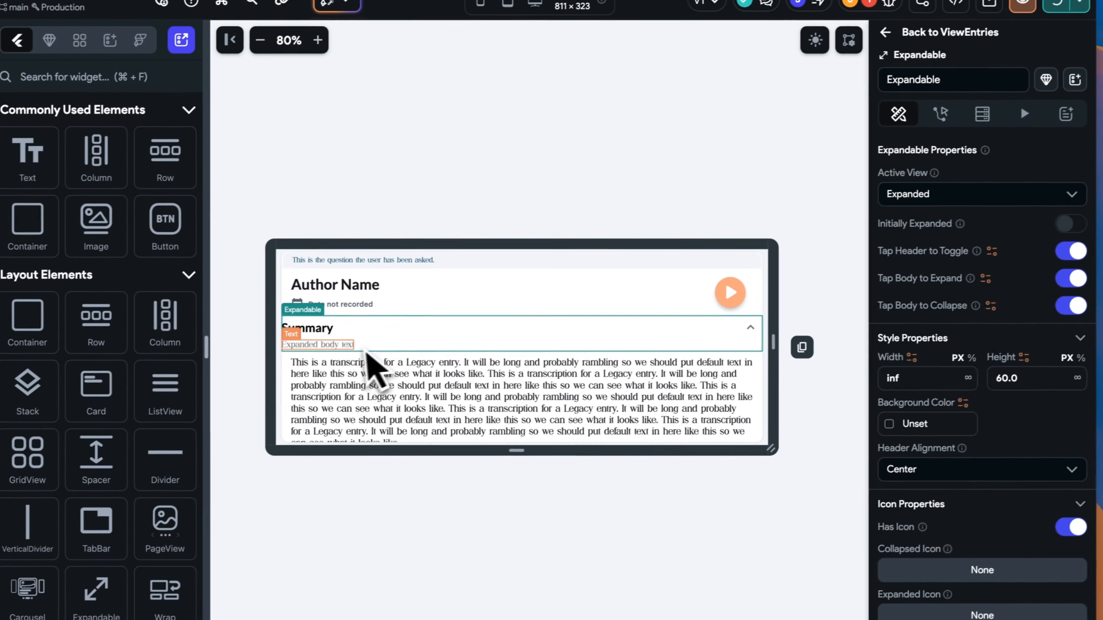
pyautogui.click(260, 359)
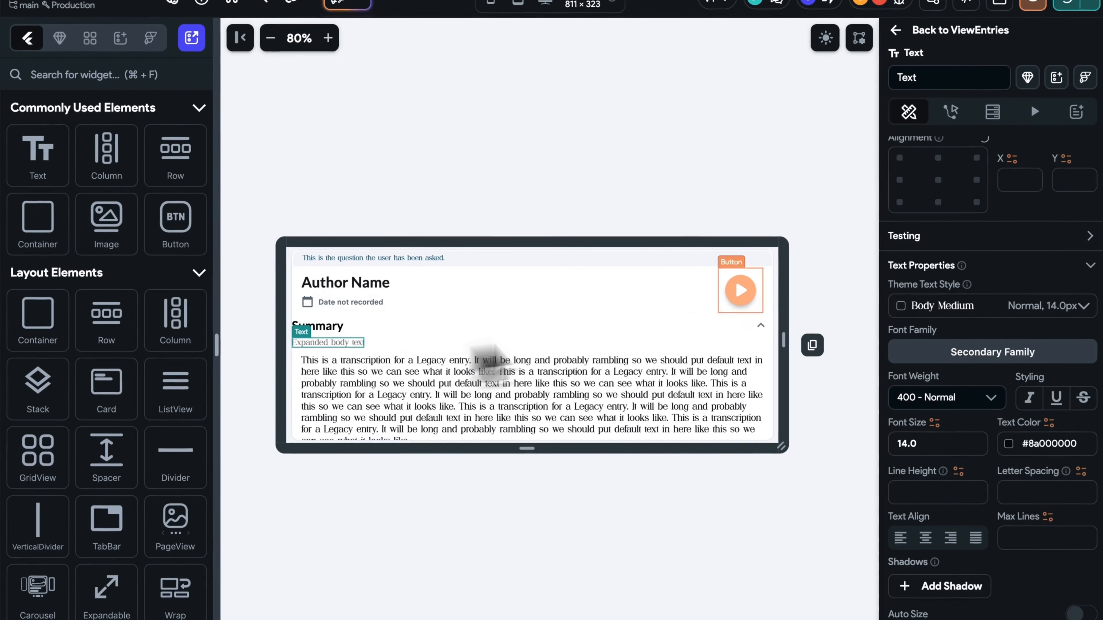
pyautogui.scroll(-1, 851, 300)
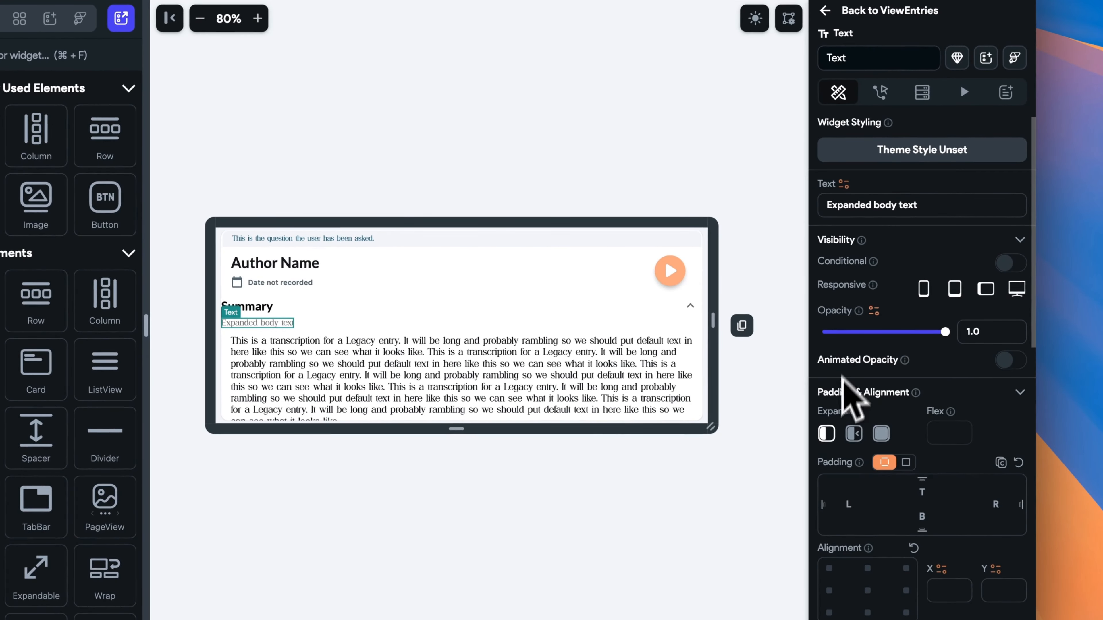
# Bind the expanded text to entryDoc summary, default 'Summary Full', then duplicate the Summary section.
pyautogui.click(843, 184)
pyautogui.click(658, 322)
pyautogui.click(669, 298)
pyautogui.click(677, 330)
pyautogui.click(691, 352)
pyautogui.scroll(-3, 704, 402)
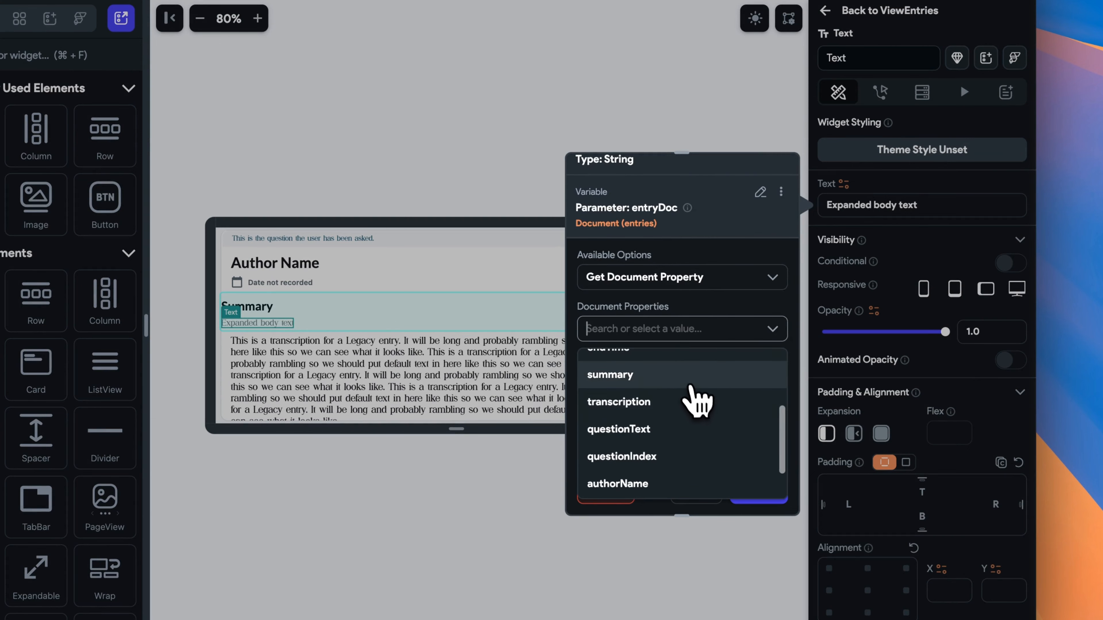
pyautogui.click(694, 379)
pyautogui.click(755, 485)
pyautogui.click(640, 386)
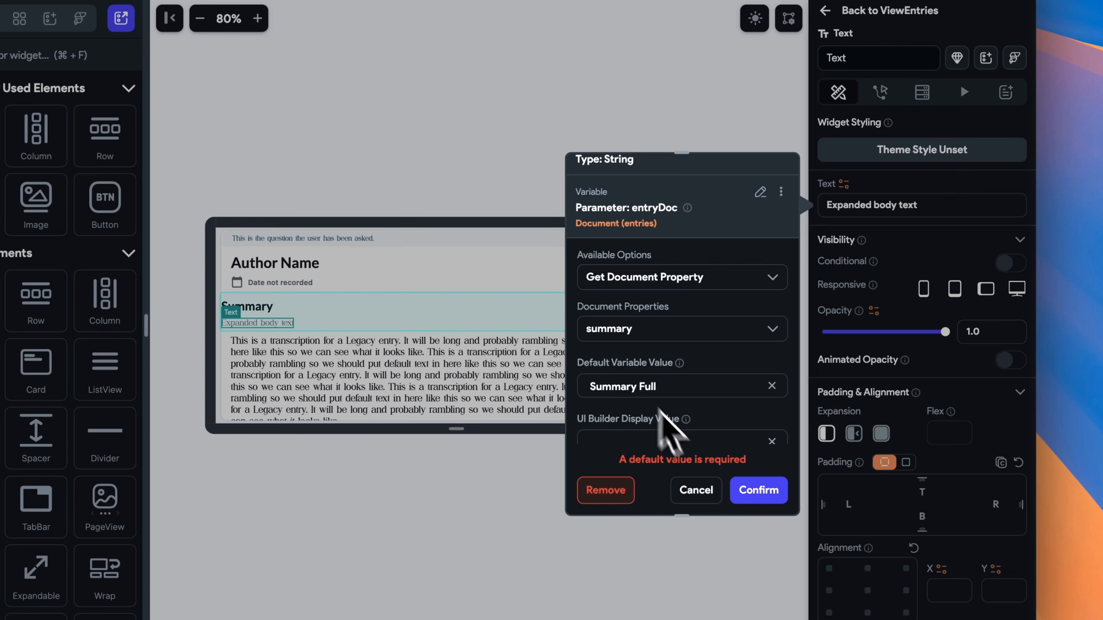
pyautogui.click(759, 490)
pyautogui.click(608, 326)
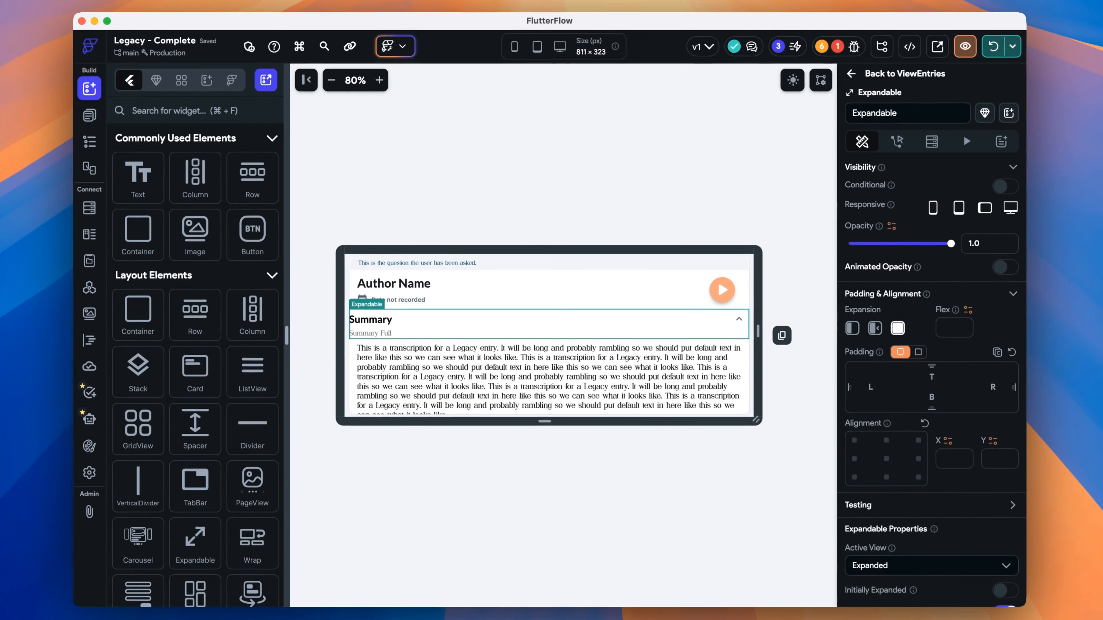
pyautogui.press('super+d')
# Rename the copy's header to 'Transcription' and bind its collapsed text to entryDoc transcription, default 'Transcription'.
pyautogui.doubleClick(389, 351)
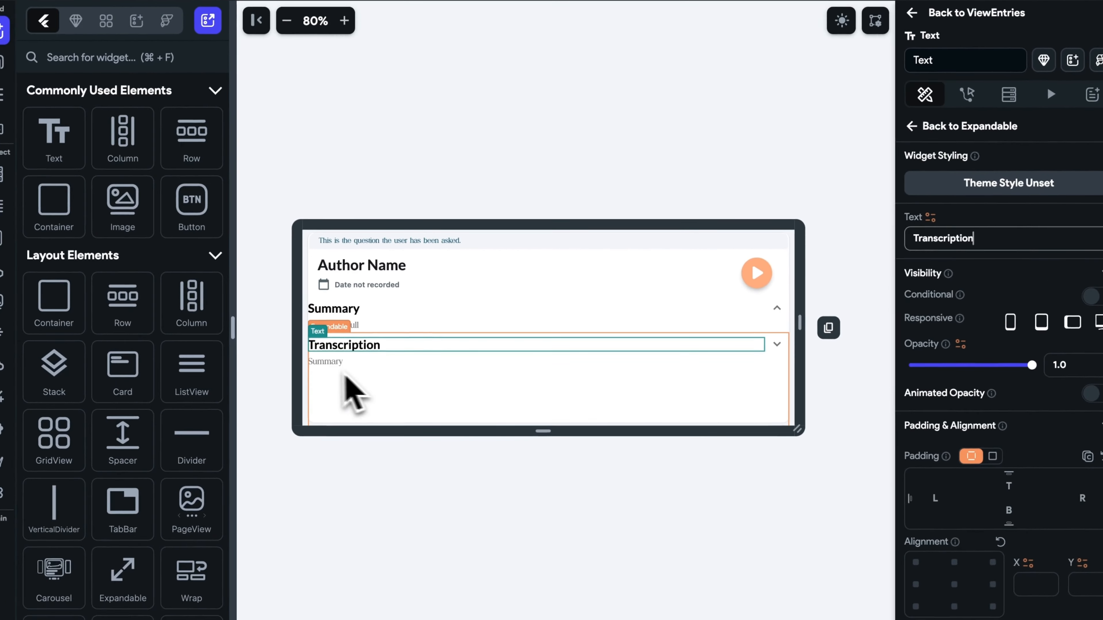
pyautogui.click(281, 400)
pyautogui.click(936, 540)
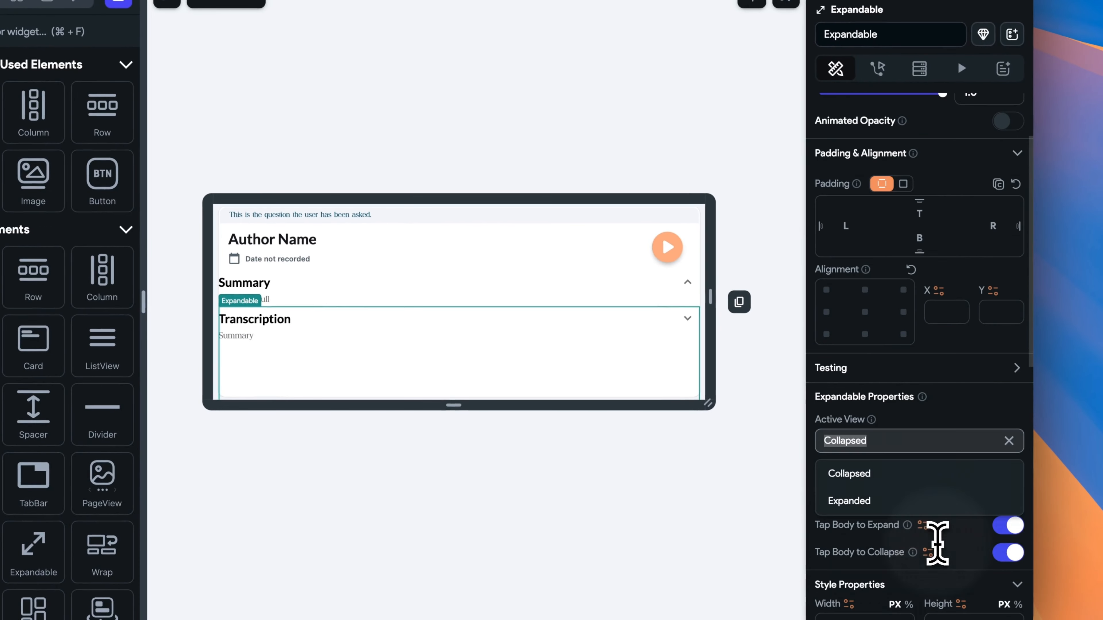
pyautogui.click(923, 415)
pyautogui.click(244, 337)
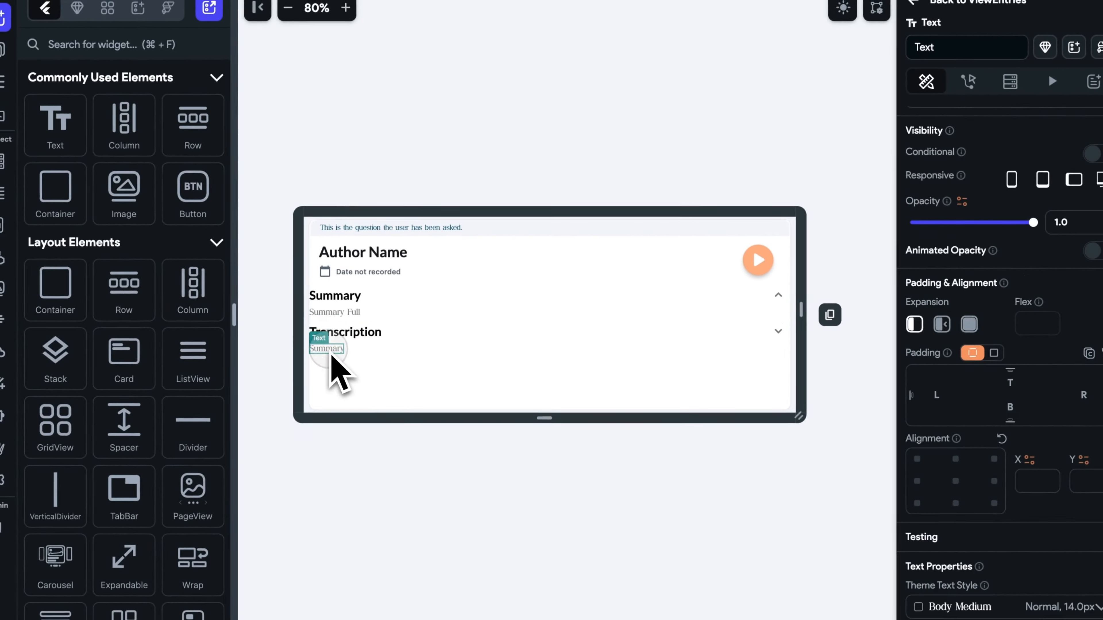
pyautogui.scroll(3, 912, 196)
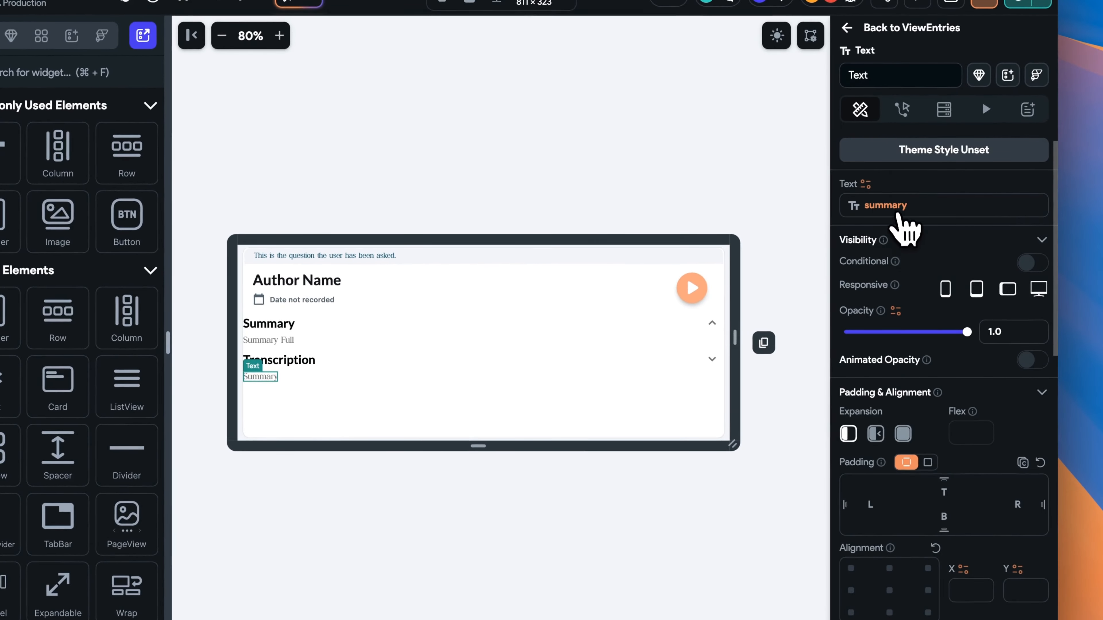
pyautogui.click(898, 214)
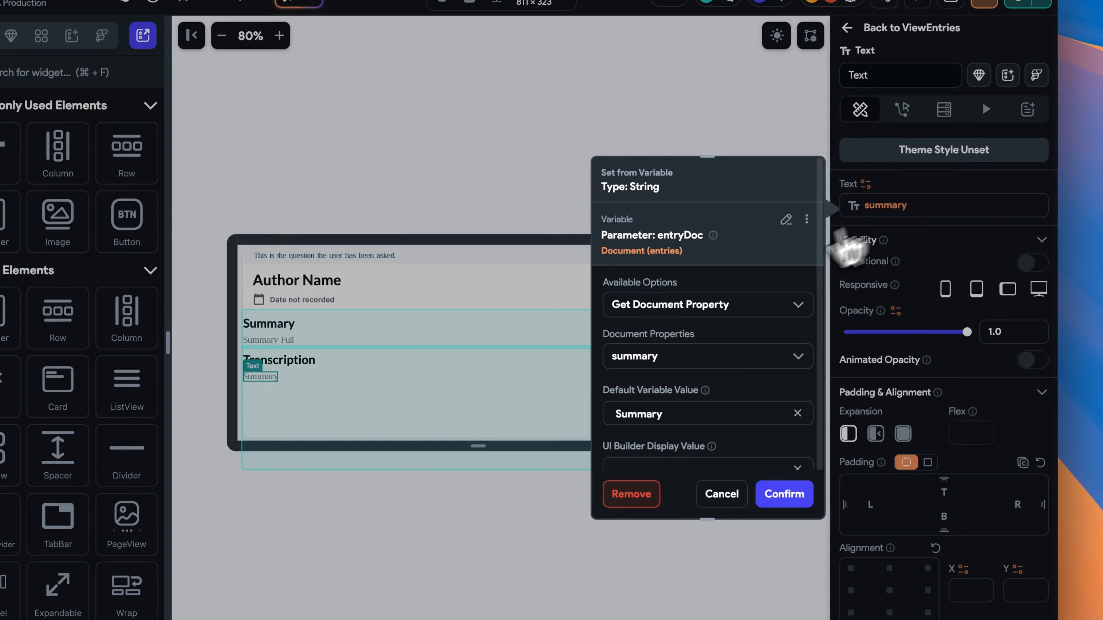
pyautogui.click(777, 354)
pyautogui.scroll(-4, 781, 354)
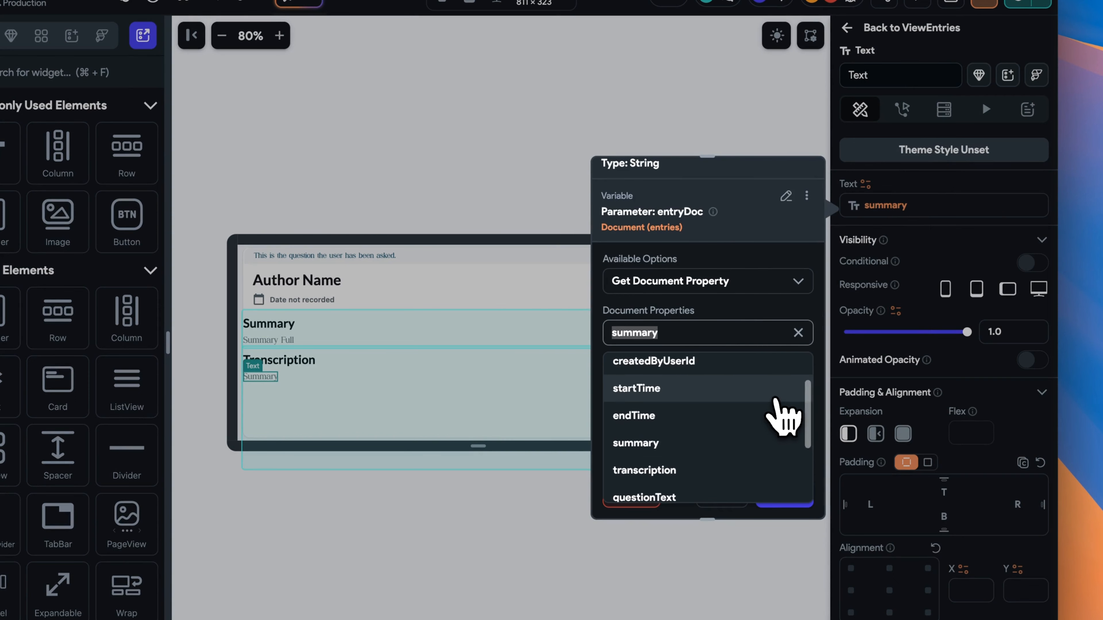
pyautogui.click(770, 420)
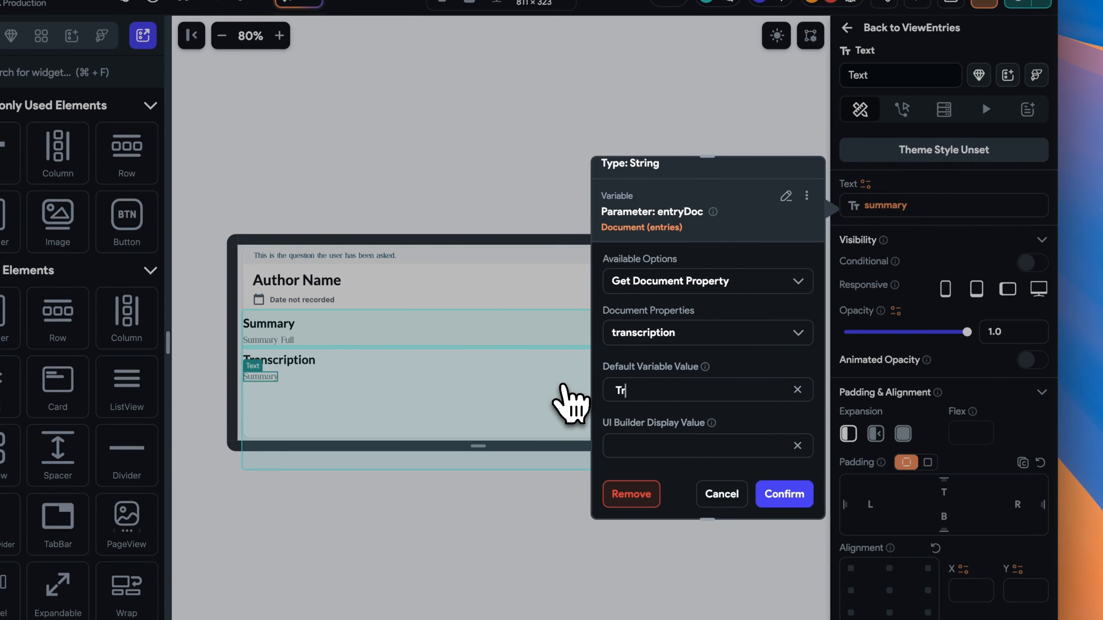
pyautogui.click(785, 497)
# In Expanded view, bind the body text to entryDoc transcription with default 'Transcription Full'.
pyautogui.click(368, 366)
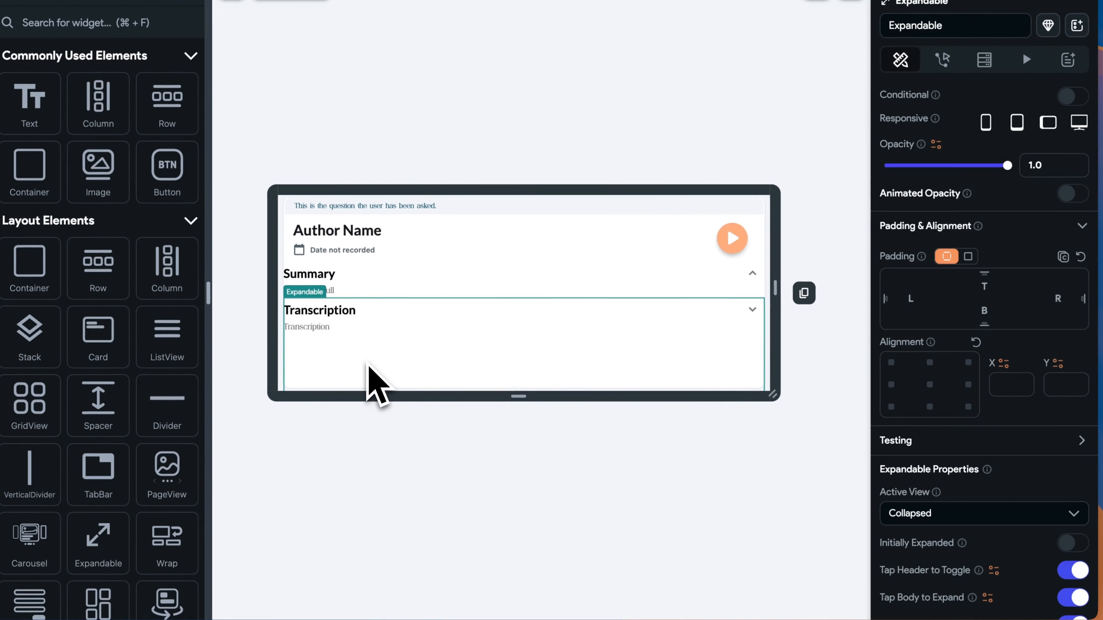
pyautogui.scroll(-8, 1027, 437)
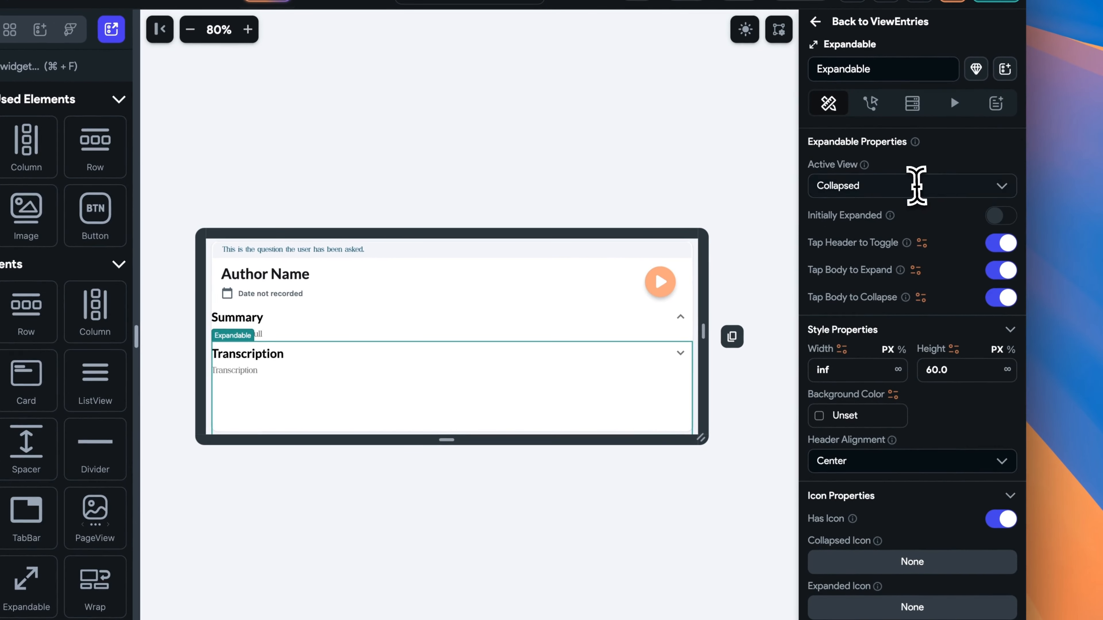
pyautogui.click(916, 185)
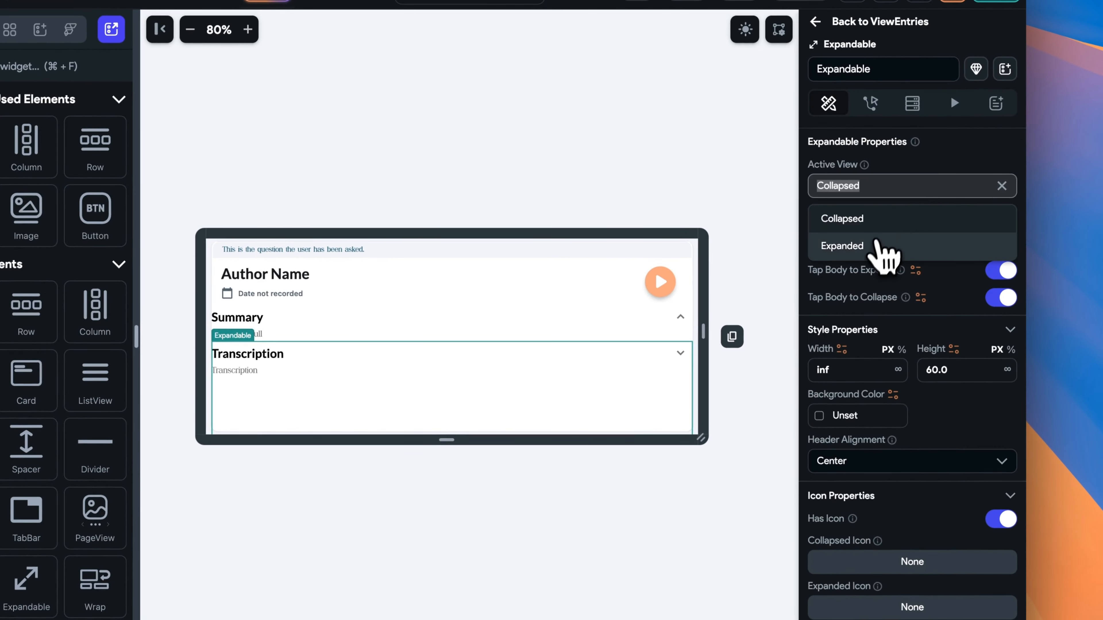
pyautogui.click(875, 247)
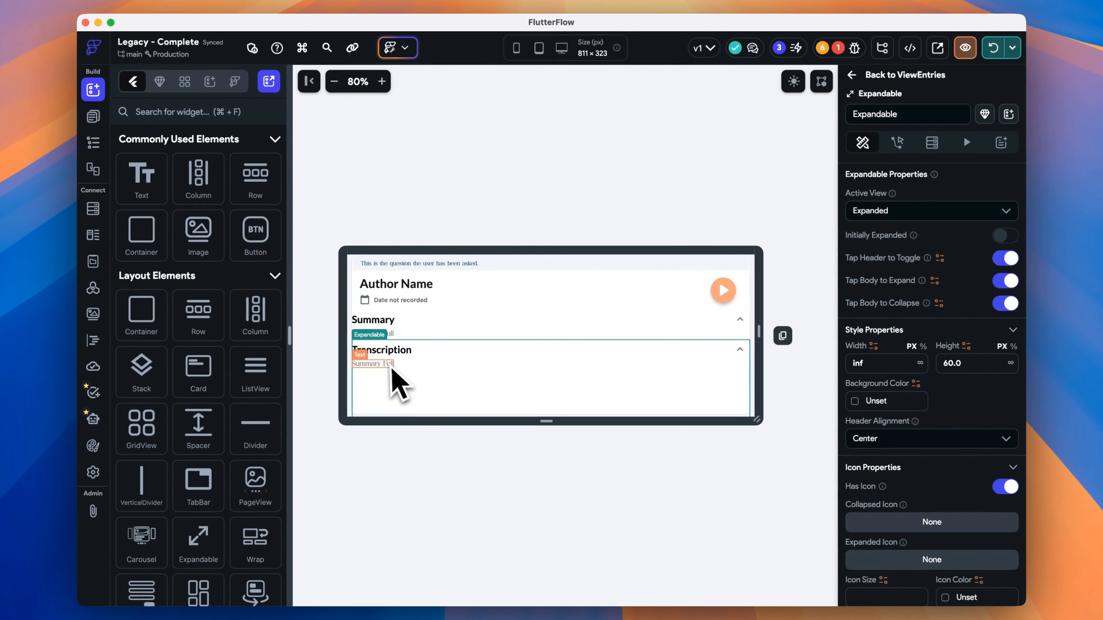
pyautogui.click(392, 368)
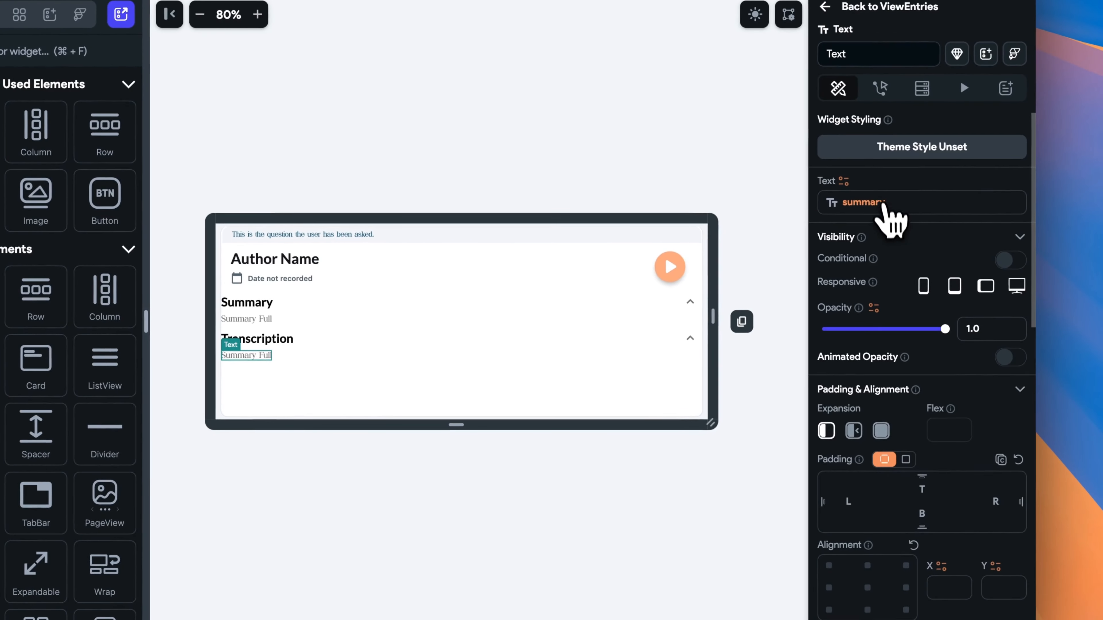
pyautogui.click(879, 199)
pyautogui.click(756, 353)
pyautogui.scroll(-3, 759, 391)
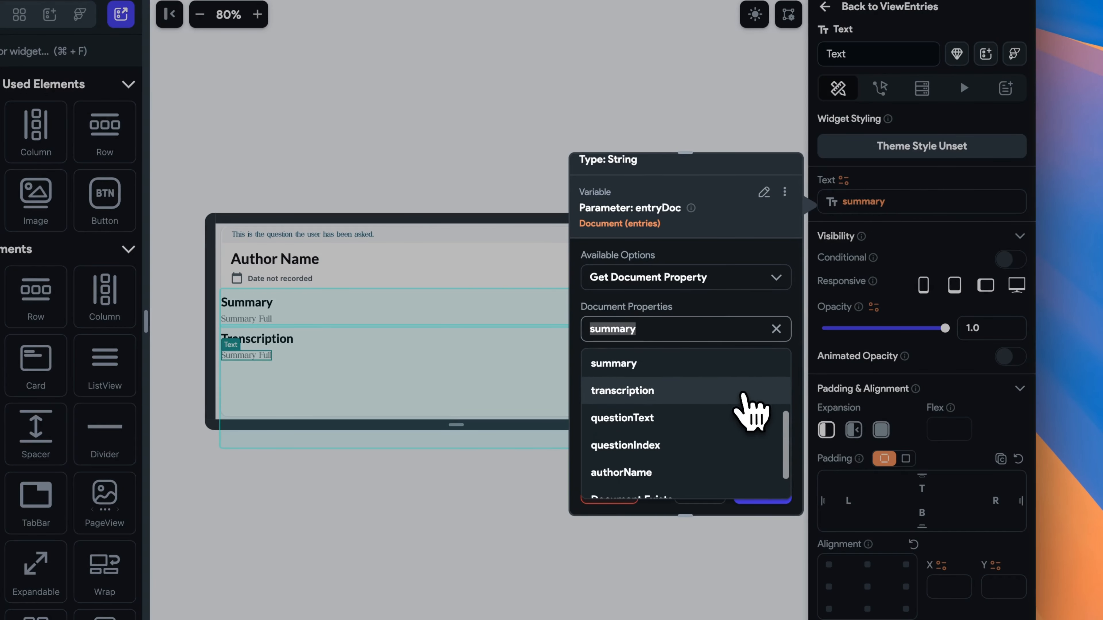
pyautogui.click(662, 390)
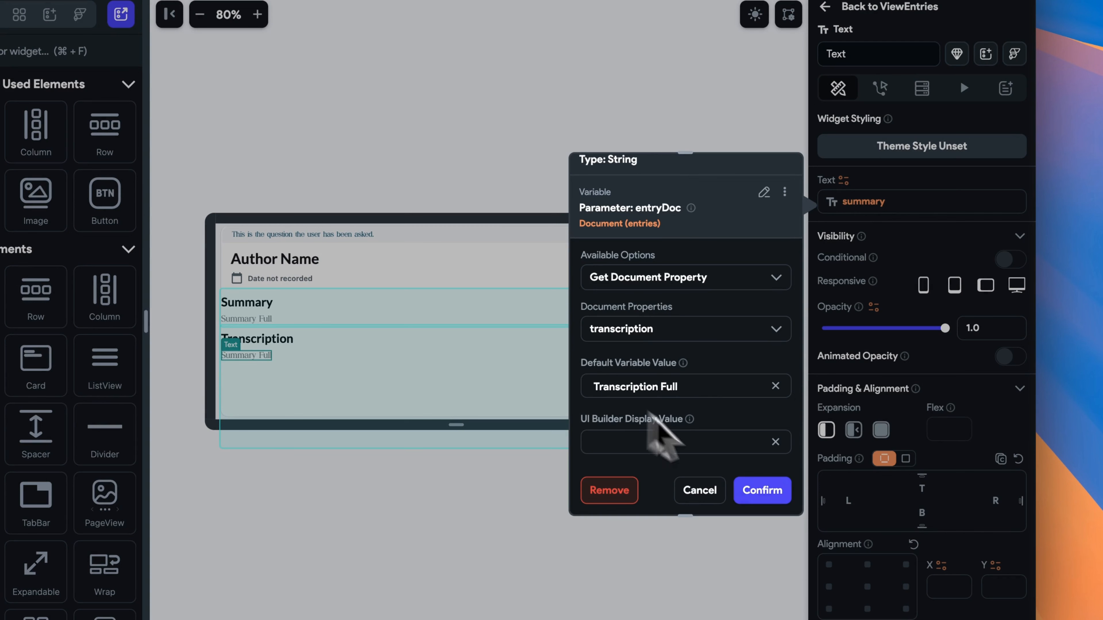
pyautogui.click(768, 494)
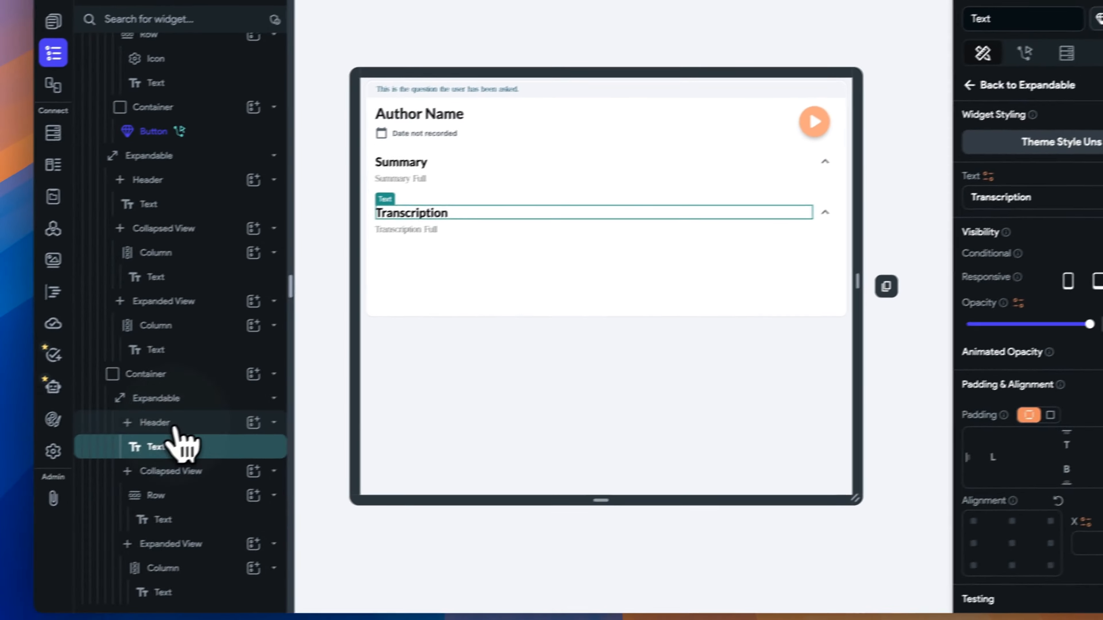
pyautogui.click(176, 423)
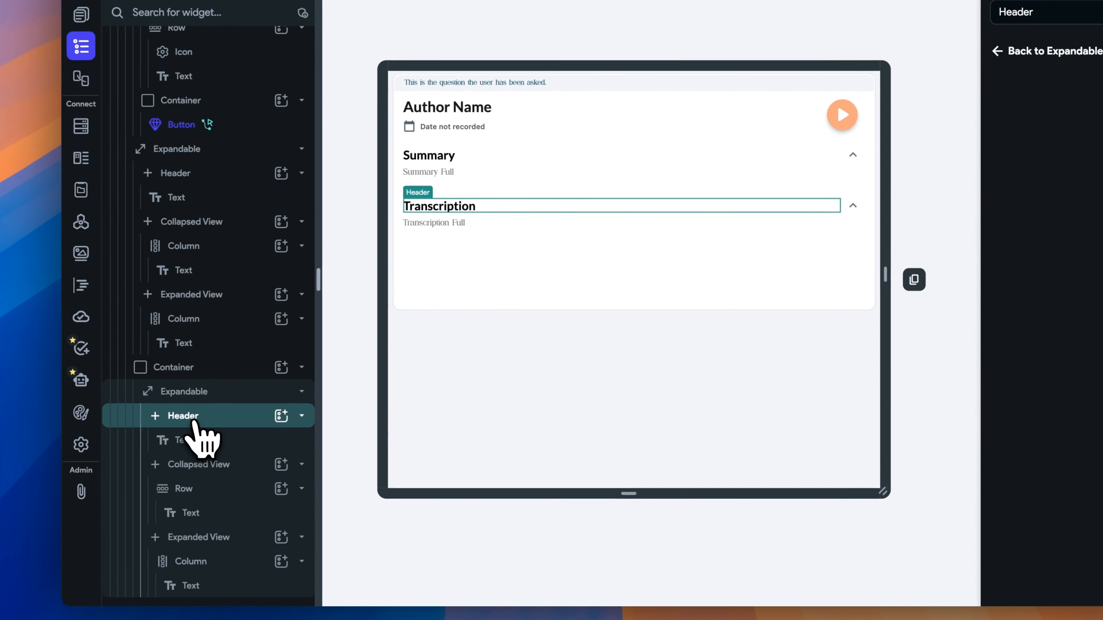
# Clear the Transcription container's fixed height and enable implicit animation with Ease In Out over 900 ms.
pyautogui.click(194, 368)
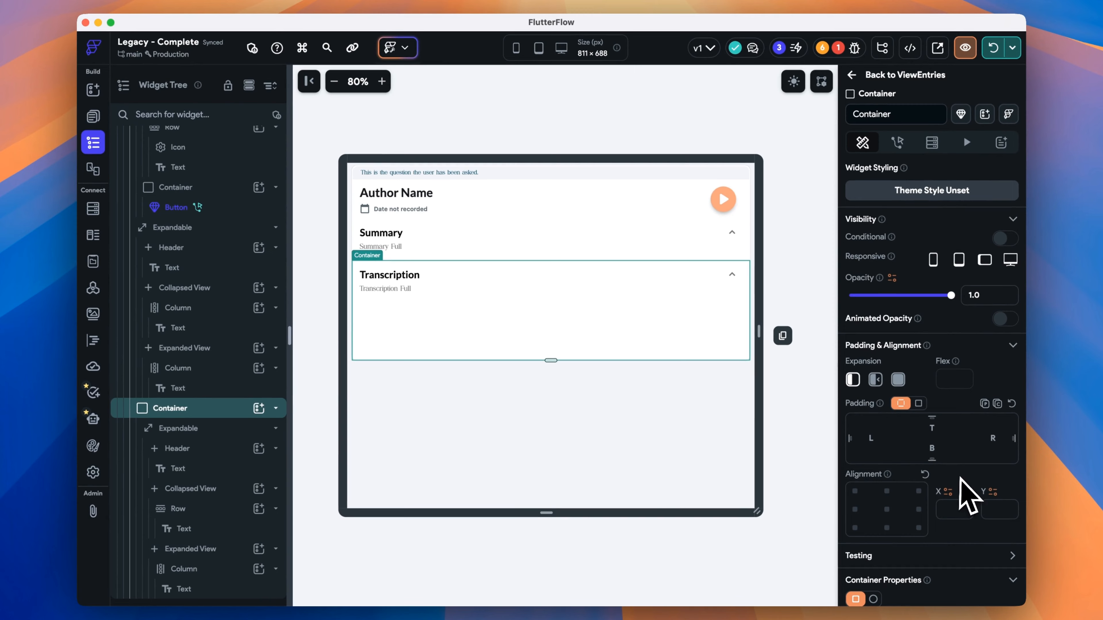
pyautogui.scroll(-6, 968, 492)
pyautogui.click(978, 365)
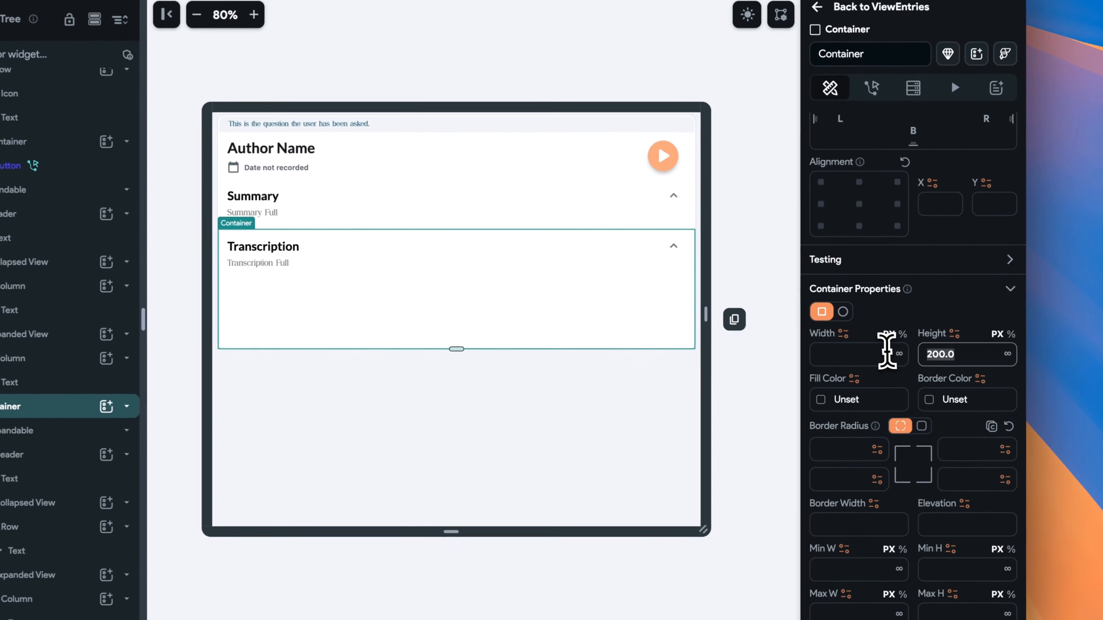
pyautogui.press('BackSpace')
pyautogui.scroll(-6, 955, 425)
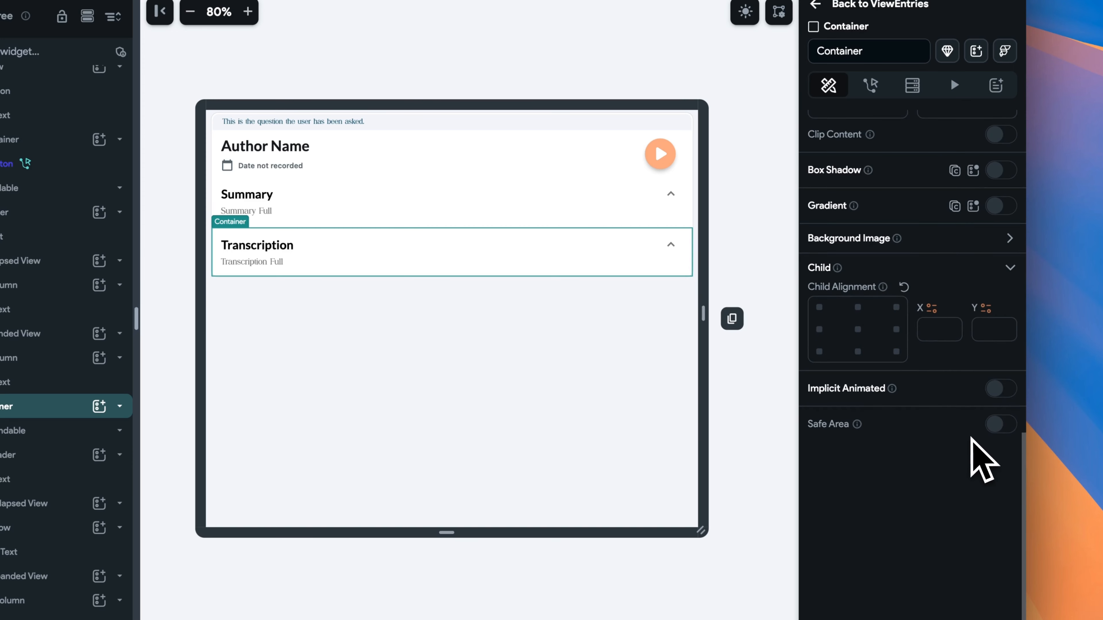
pyautogui.click(1000, 388)
pyautogui.click(929, 432)
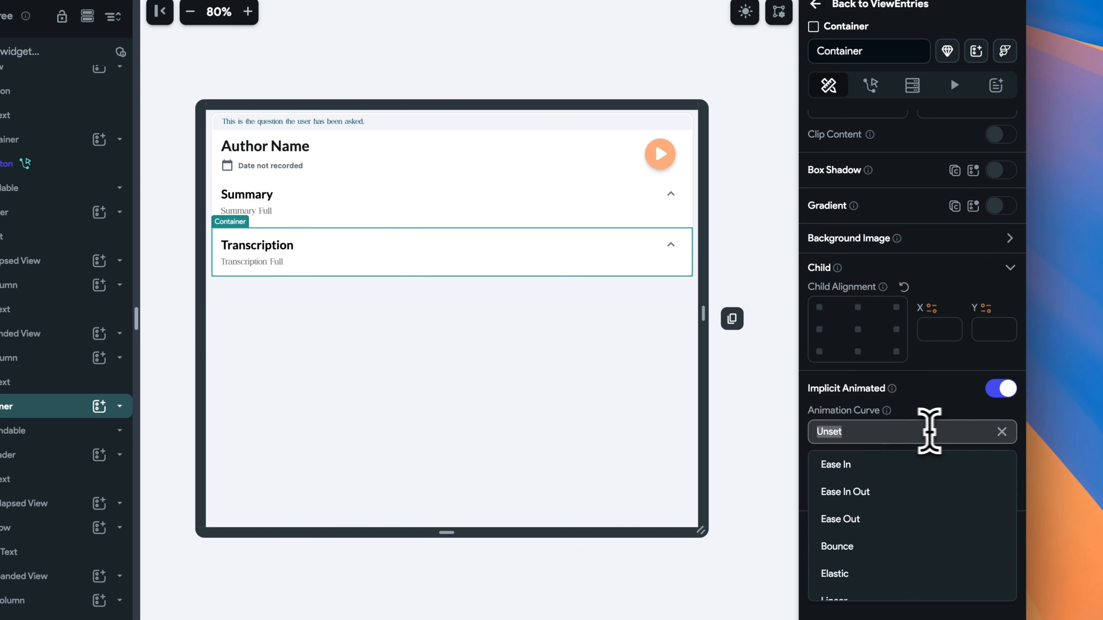
pyautogui.click(912, 490)
pyautogui.click(993, 493)
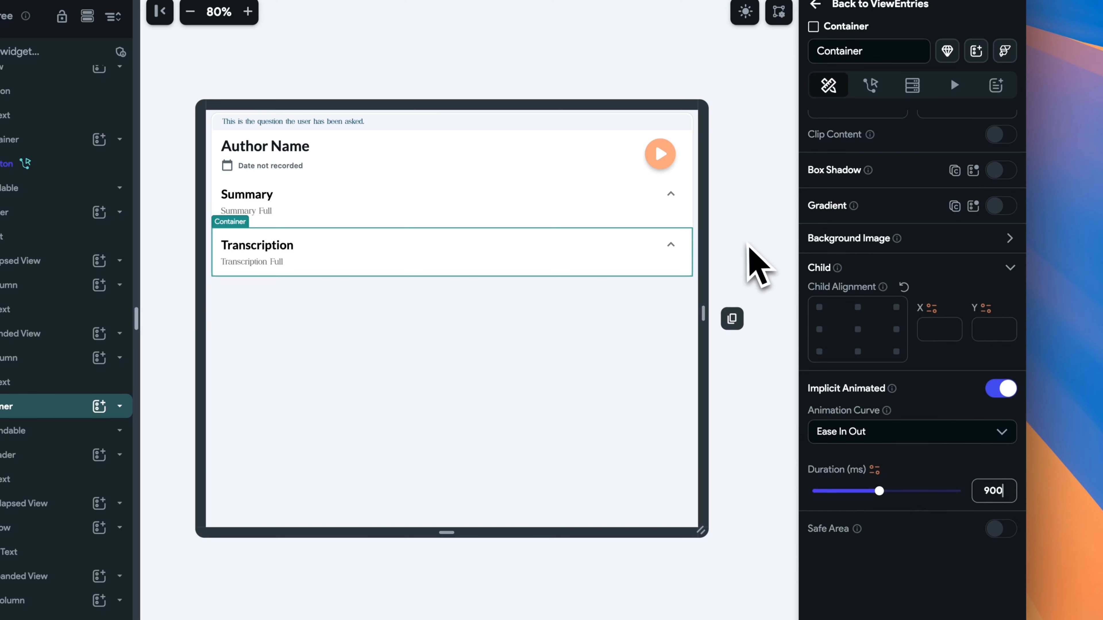
pyautogui.click(747, 254)
pyautogui.click(589, 276)
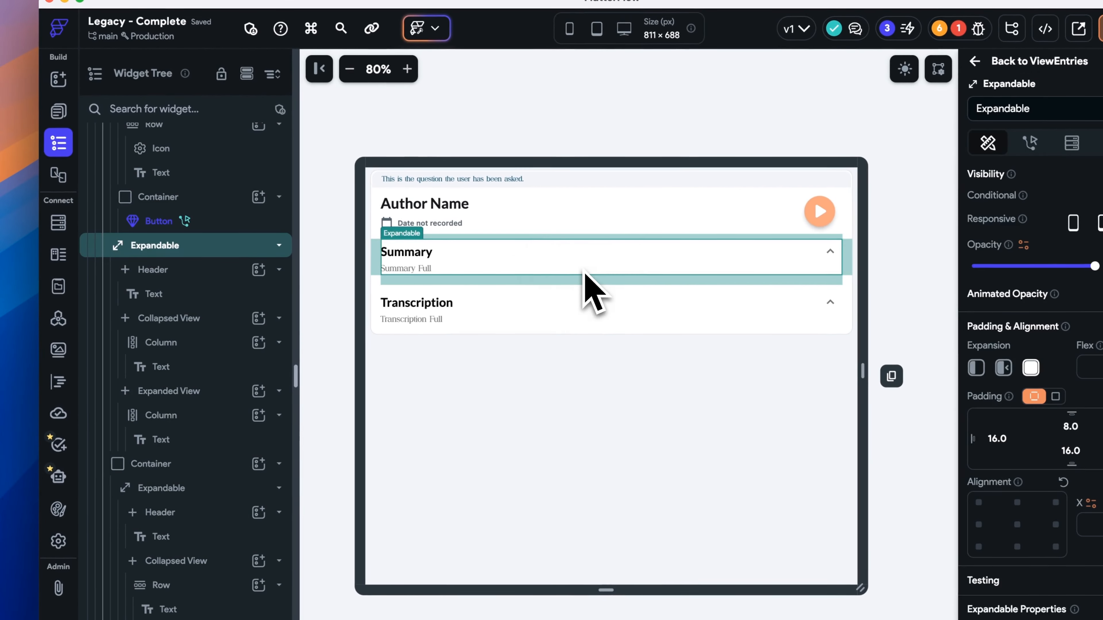
# Wrap the Summary expandable in a Container and adjust the Summary and Transcription containers' expansion.
pyautogui.scroll(2, 191, 238)
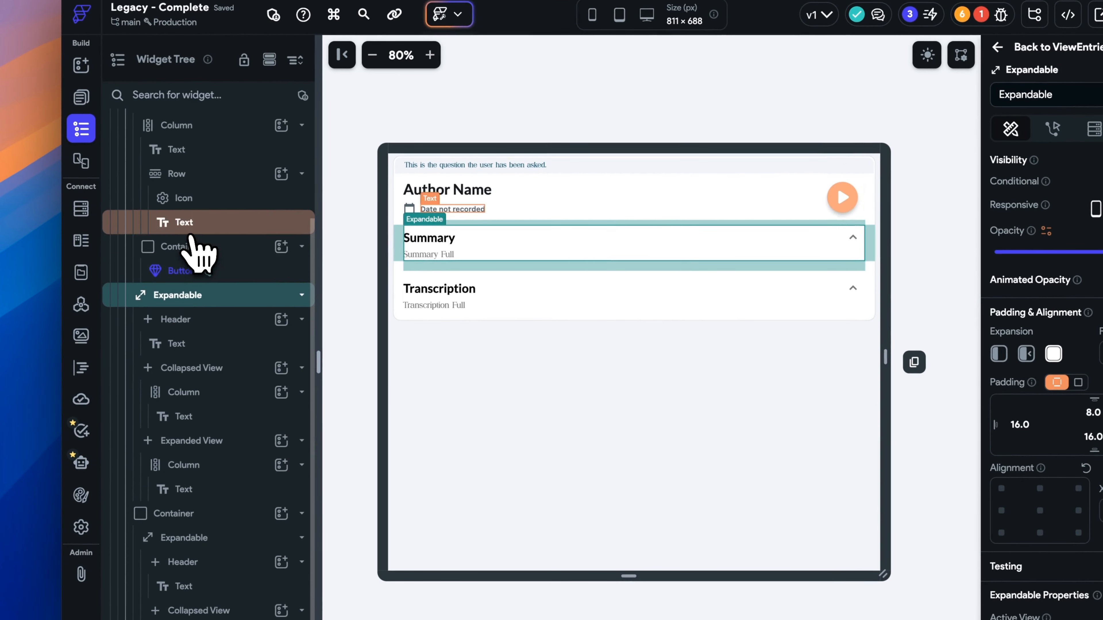
pyautogui.rightClick(178, 306)
pyautogui.click(243, 246)
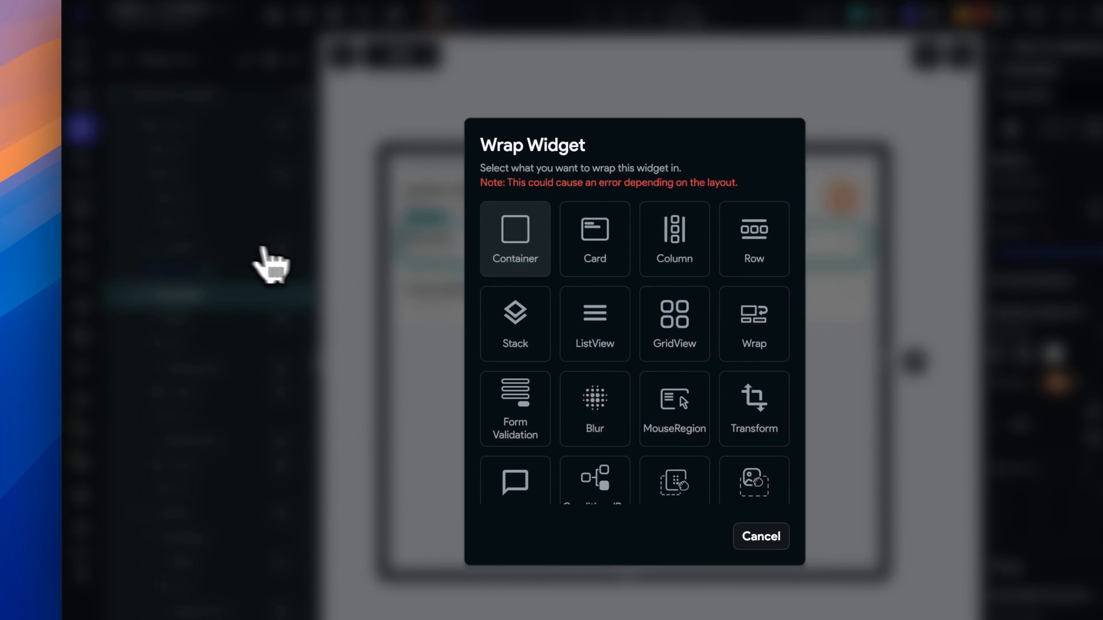
pyautogui.click(517, 235)
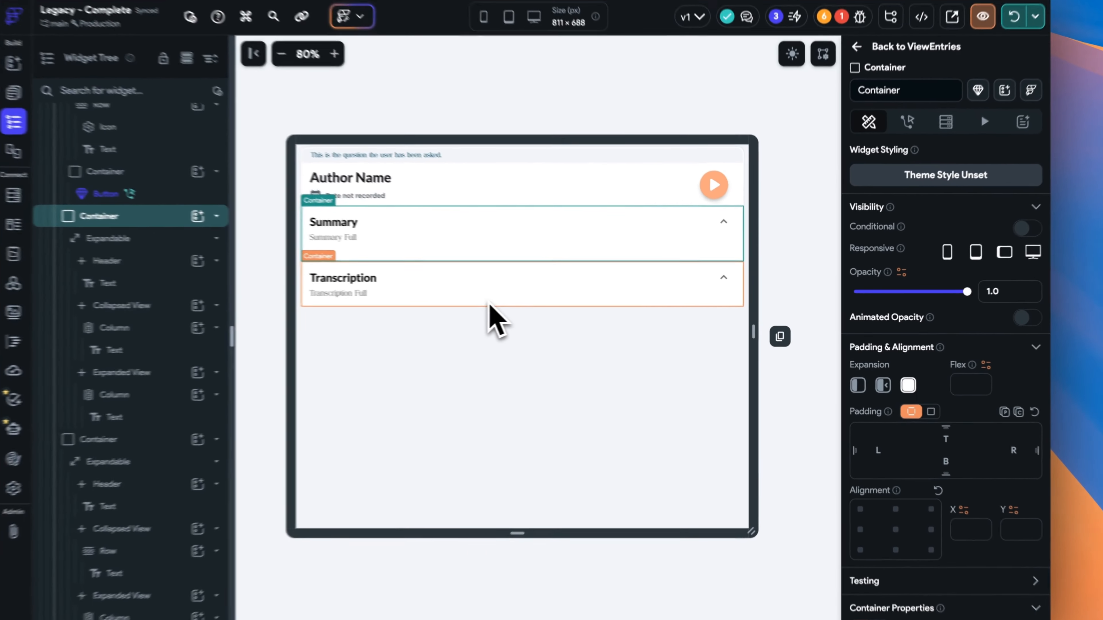
pyautogui.click(521, 304)
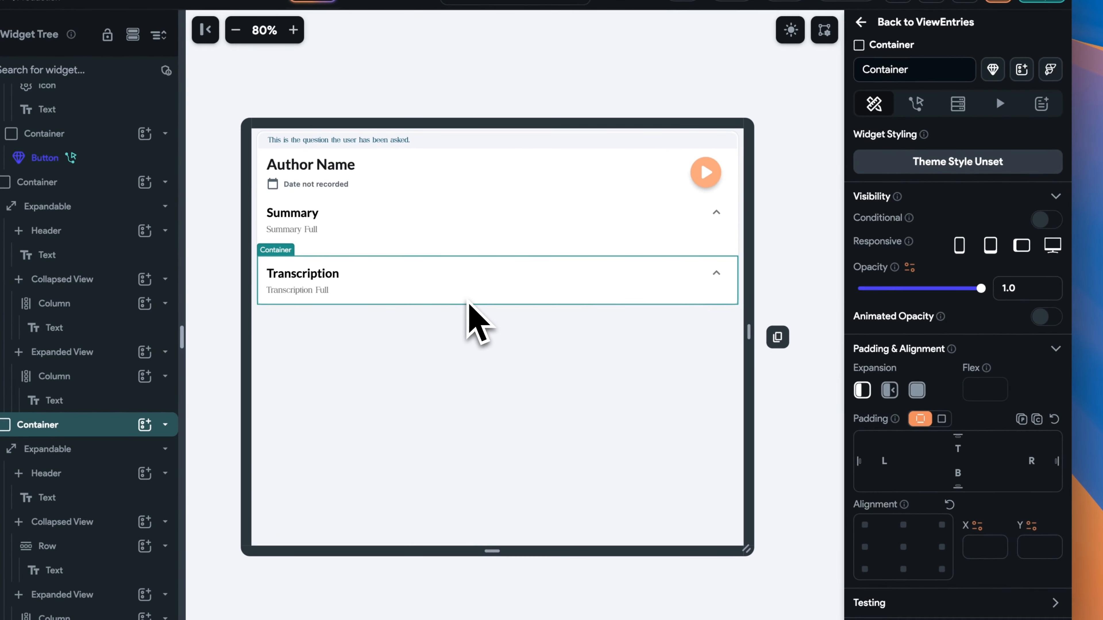
pyautogui.click(419, 254)
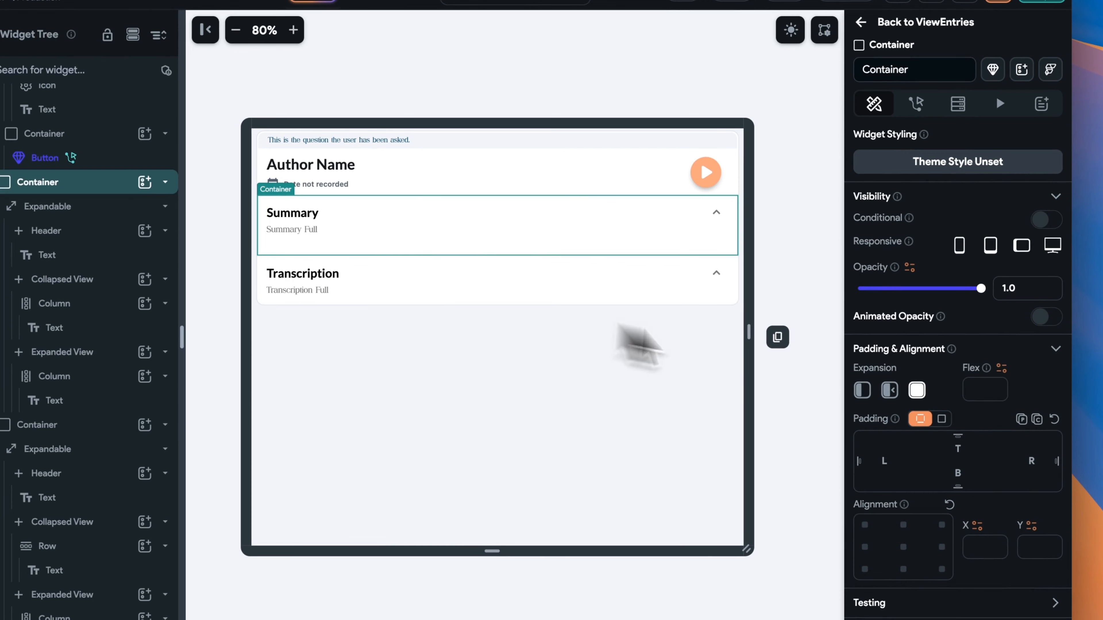
pyautogui.click(889, 390)
pyautogui.click(619, 300)
pyautogui.click(889, 390)
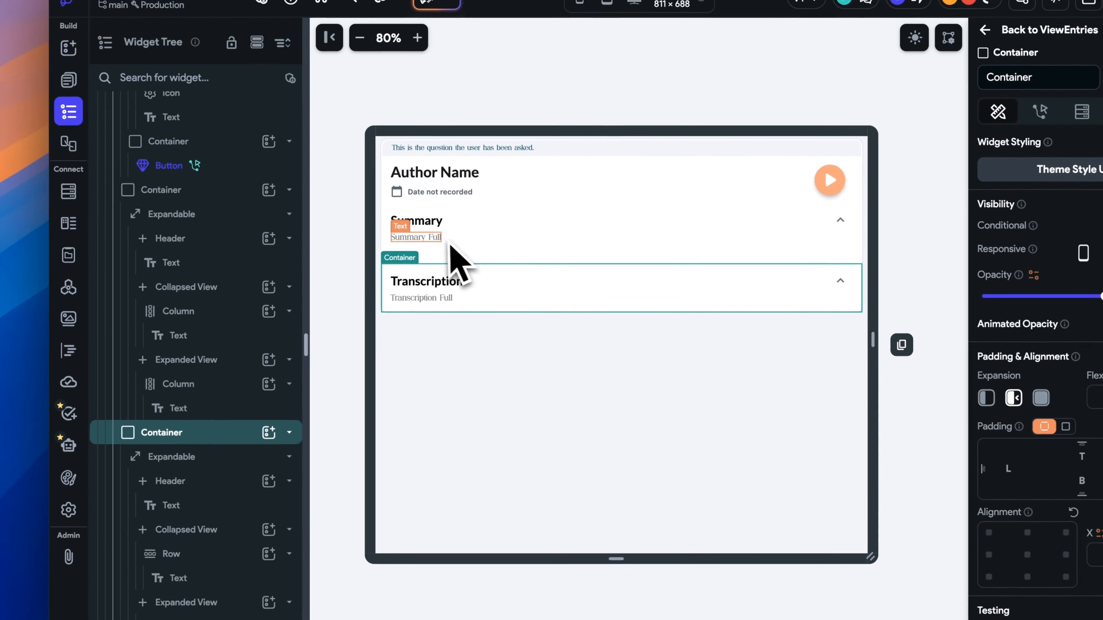
pyautogui.click(449, 244)
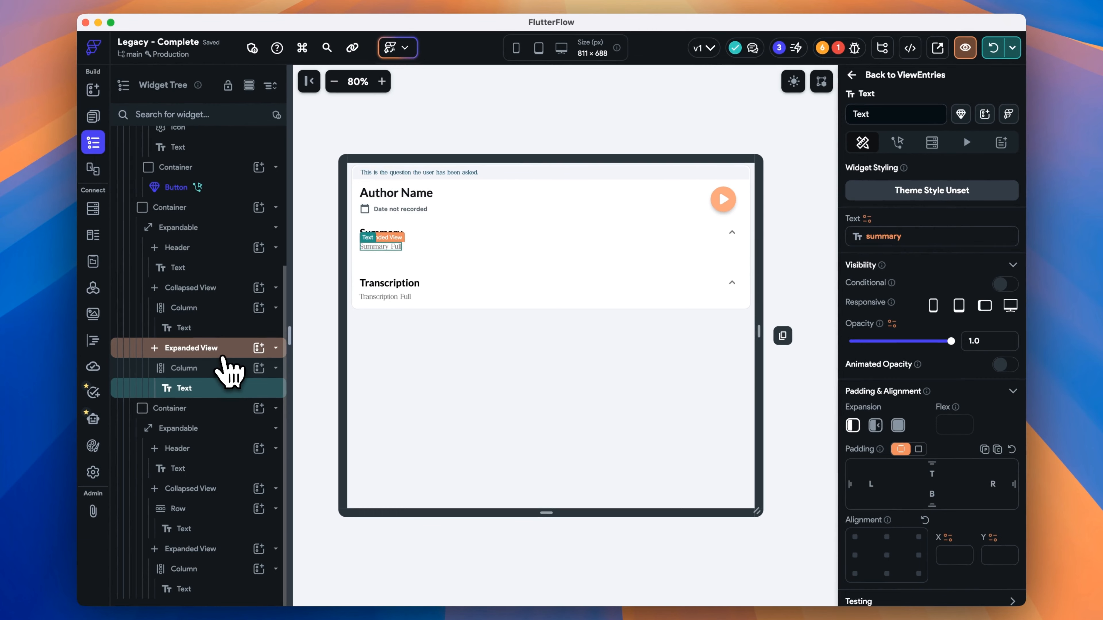
pyautogui.click(226, 369)
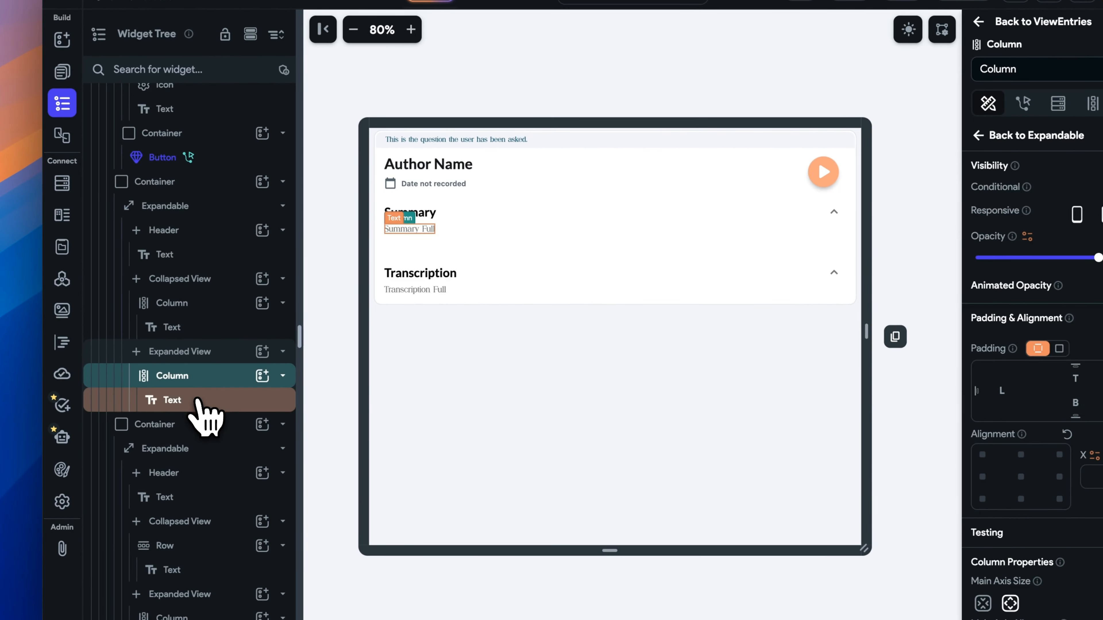
pyautogui.click(201, 404)
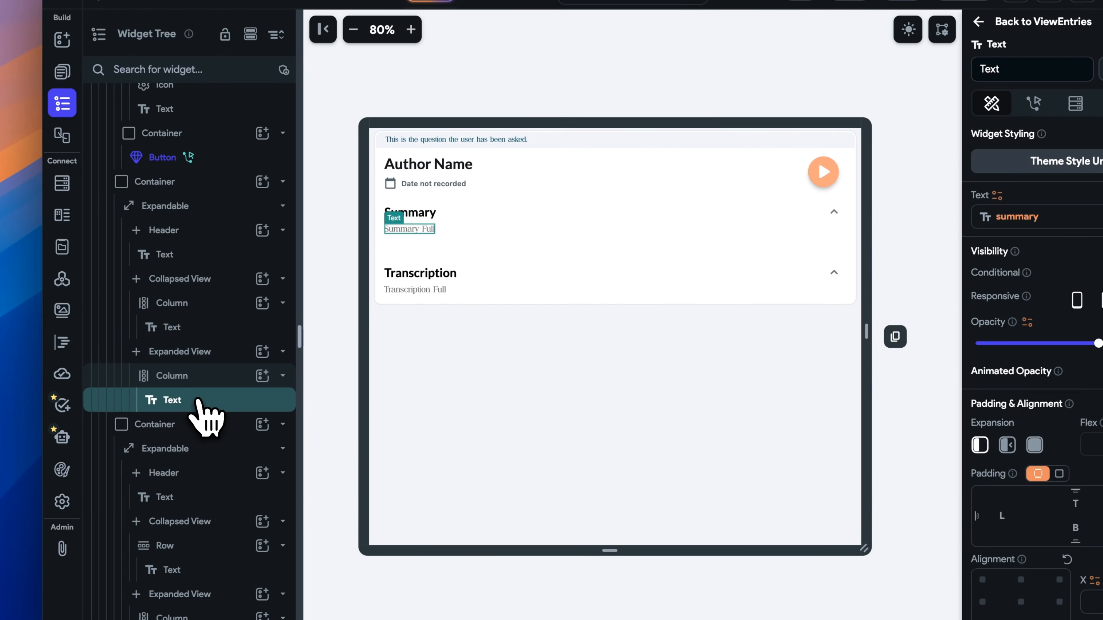
# Enable implicit animation on the Summary container with Ease In Out curve and 1200 ms duration.
pyautogui.click(460, 248)
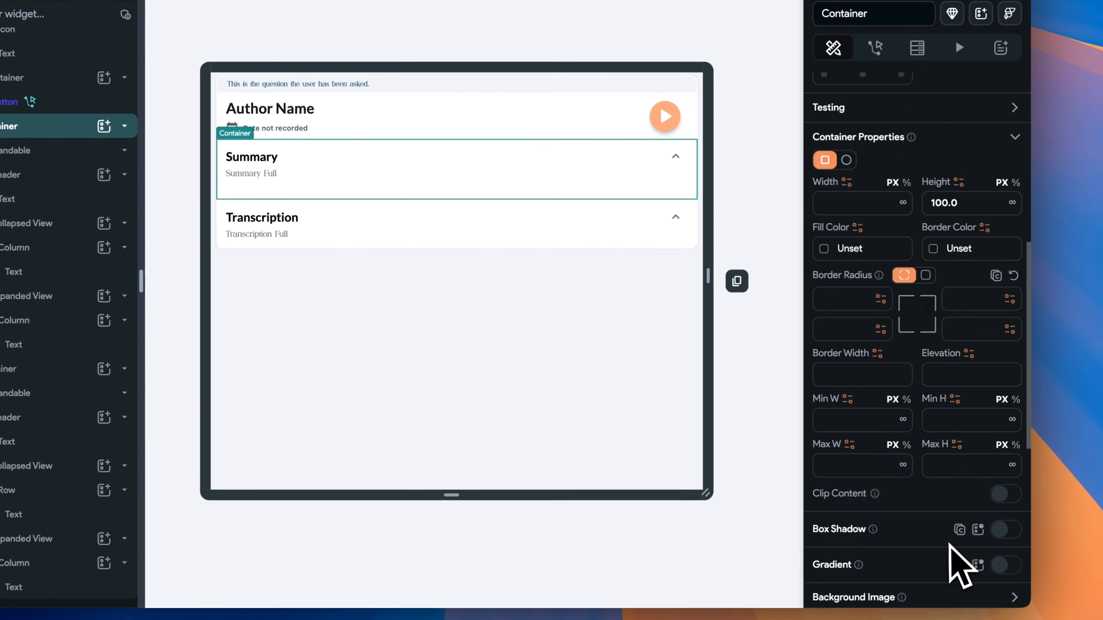
pyautogui.scroll(-10, 949, 546)
pyautogui.click(1005, 336)
pyautogui.click(932, 385)
pyautogui.click(942, 452)
pyautogui.click(984, 437)
pyautogui.write('1')
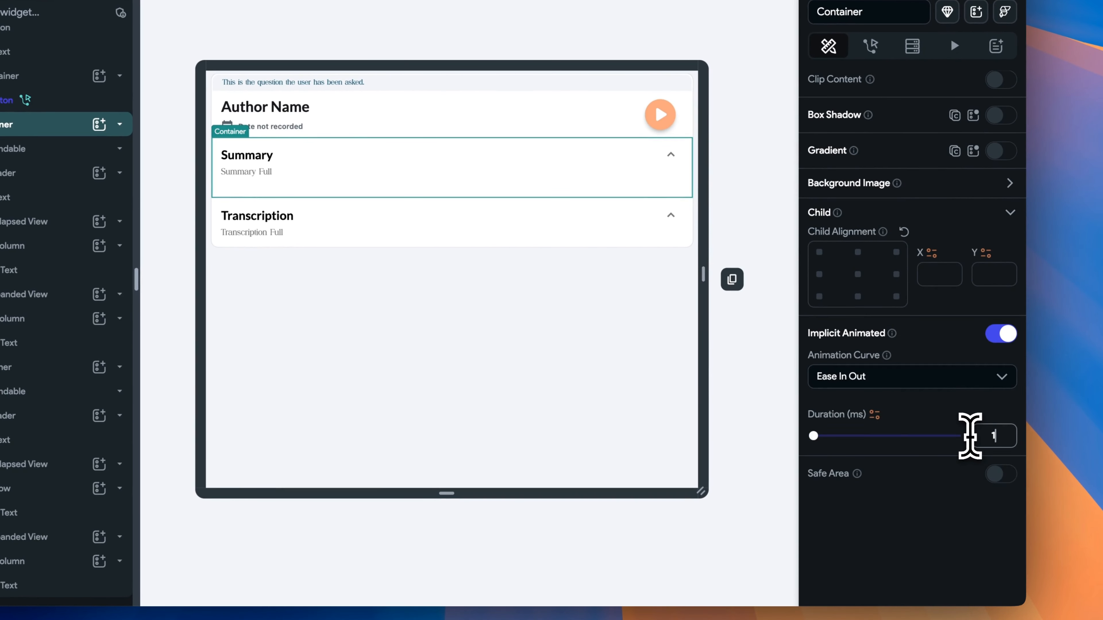
pyautogui.write('200')
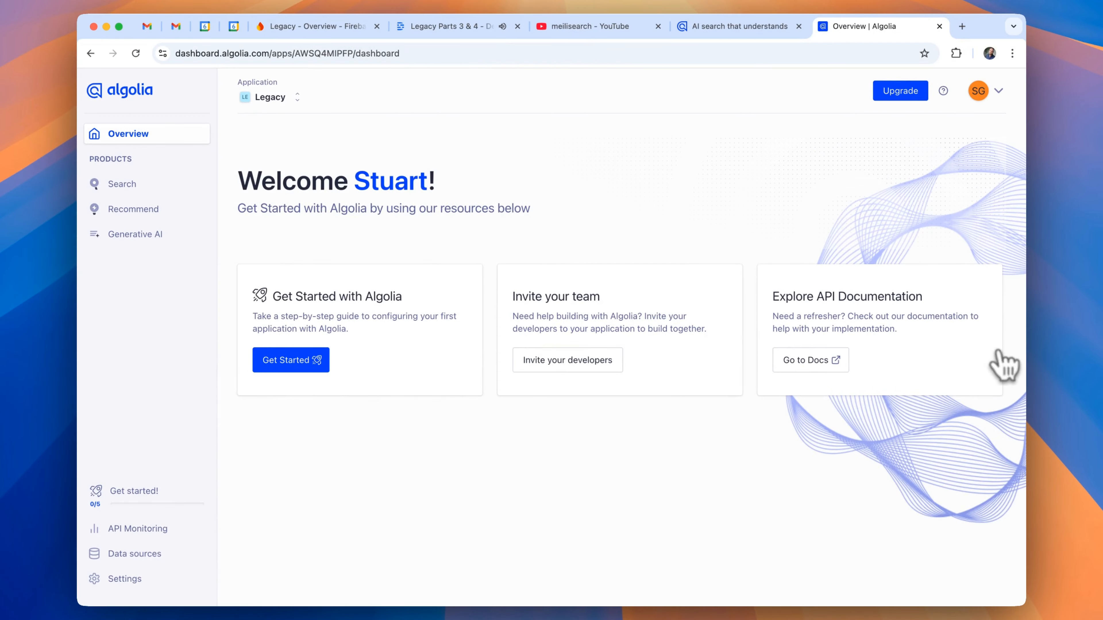
# Create a new Algolia application named 'Legacy-FINAL', keeping the free Build plan.
pyautogui.click(296, 98)
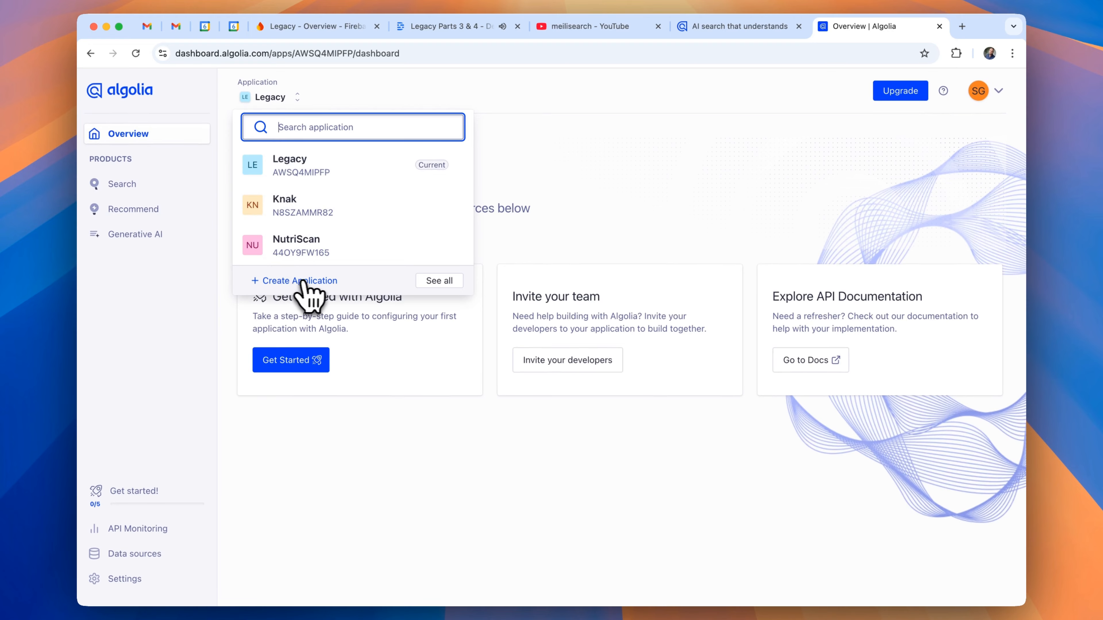
pyautogui.click(300, 281)
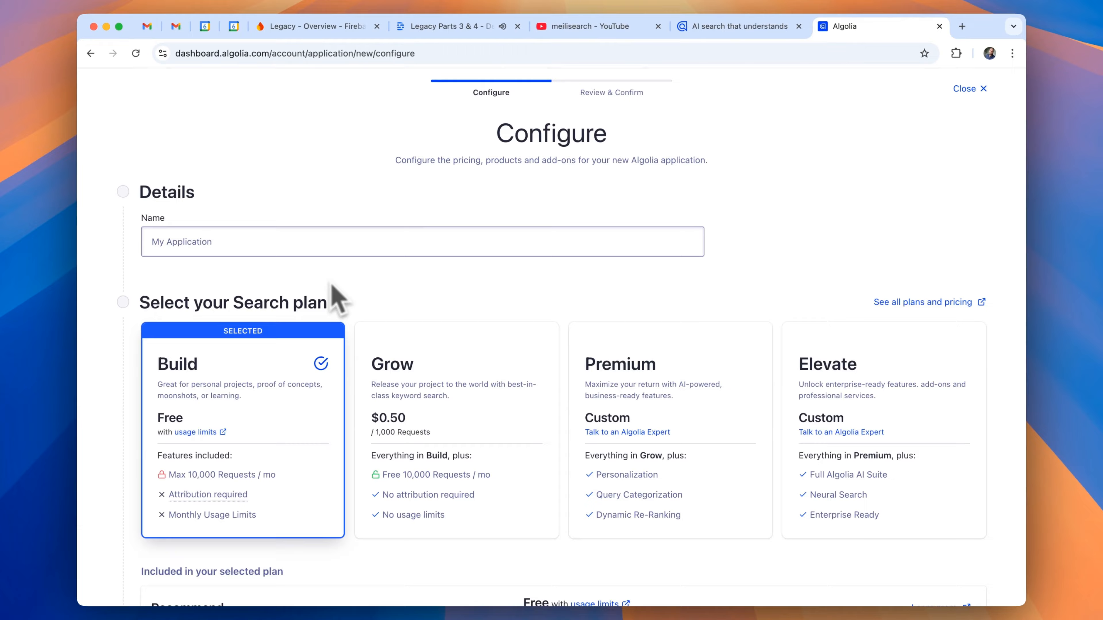
pyautogui.click(313, 246)
pyautogui.write('Leg')
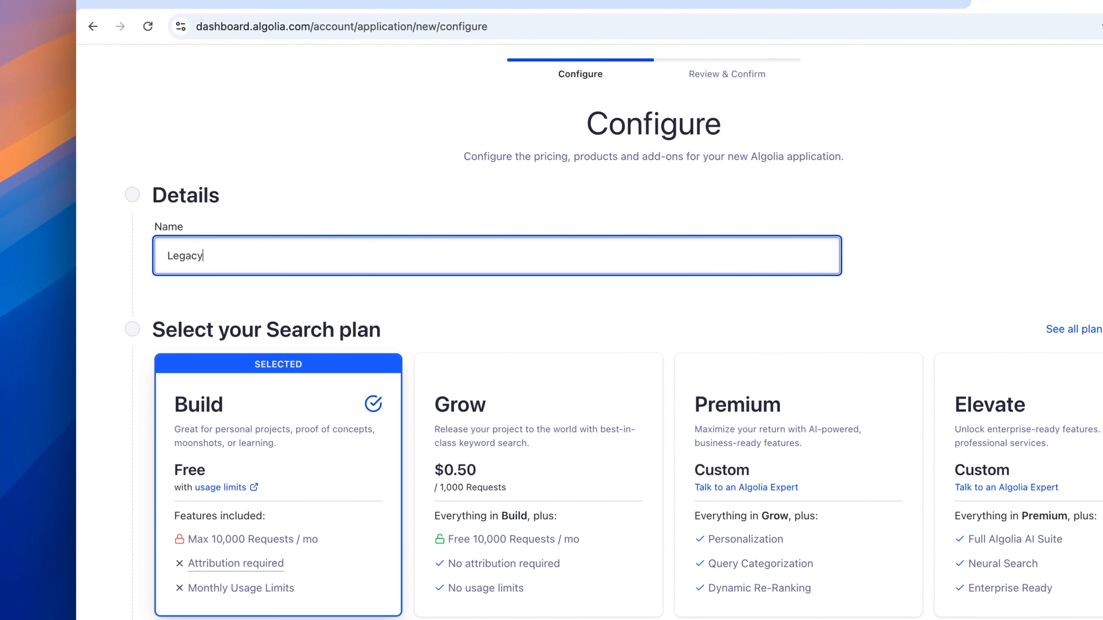
pyautogui.write('acy-FINAL')
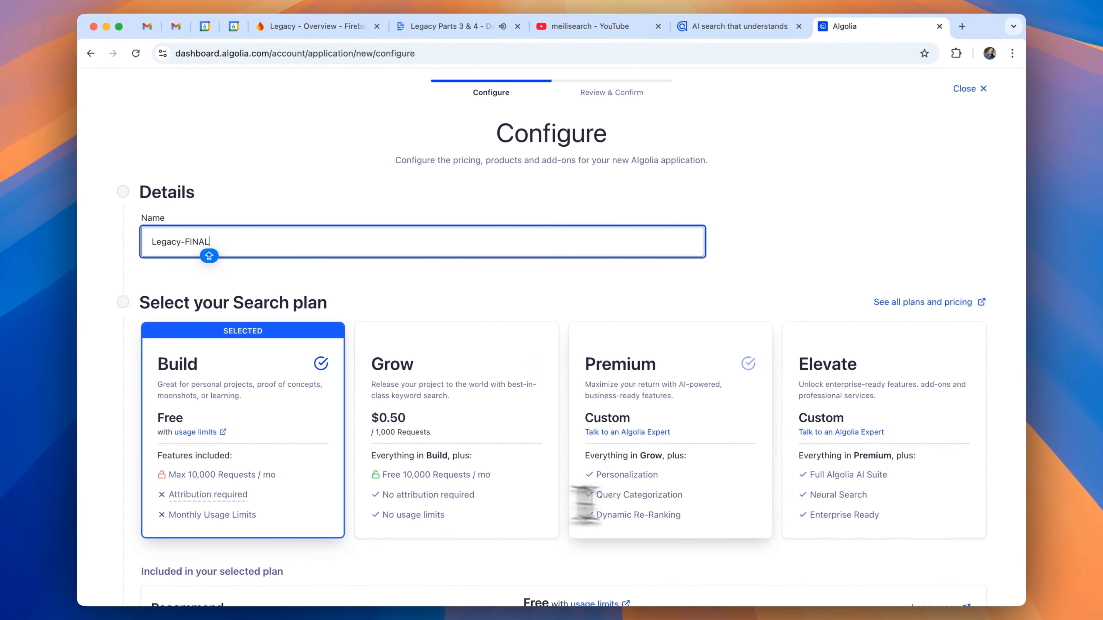
pyautogui.scroll(-5, 693, 574)
pyautogui.click(927, 579)
pyautogui.click(729, 602)
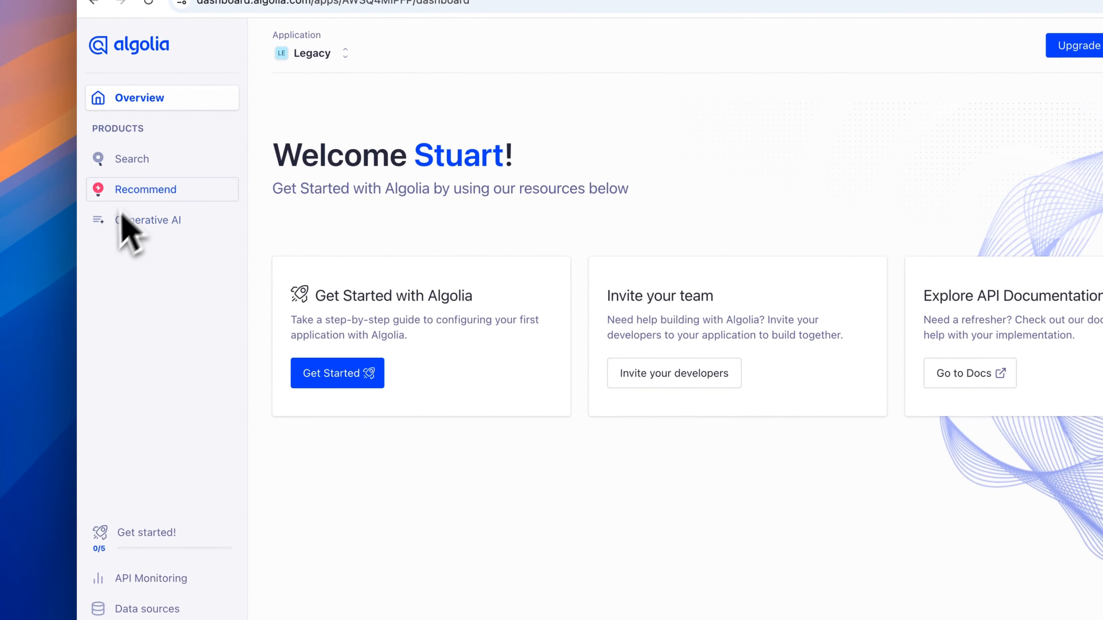
# Create an empty Algolia search index named 'entries', then go to the organization Settings.
pyautogui.click(137, 161)
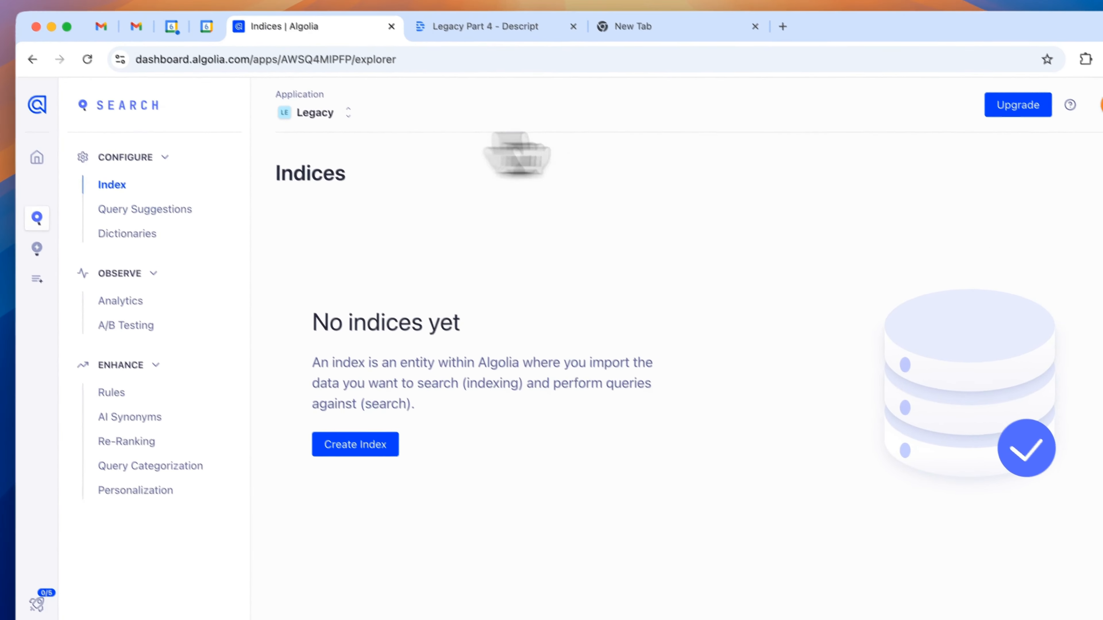
pyautogui.click(384, 443)
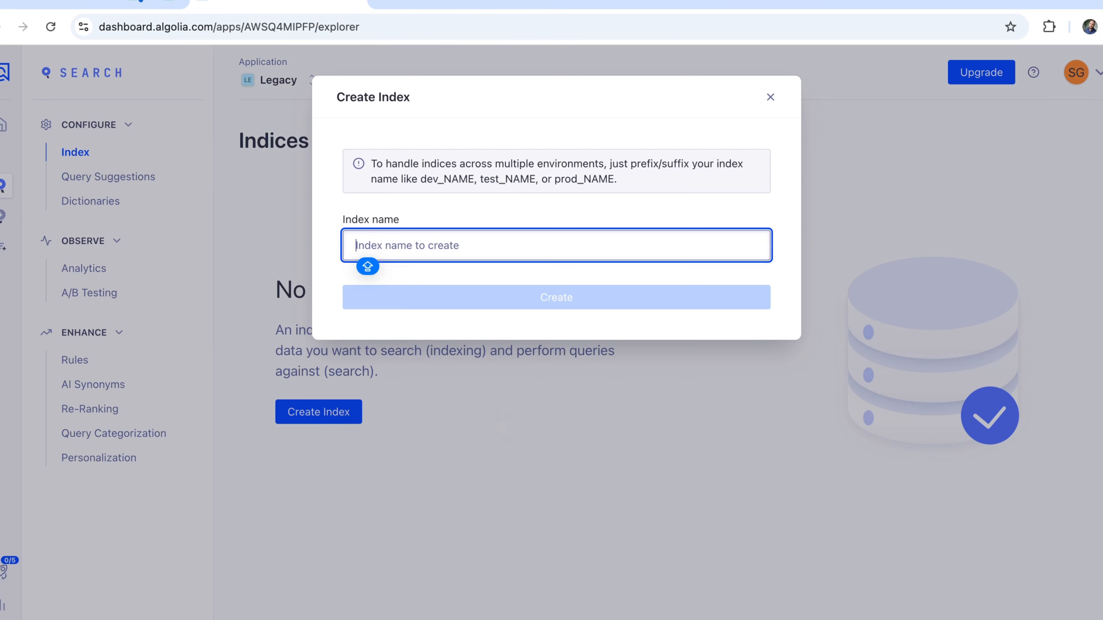
pyautogui.write('e')
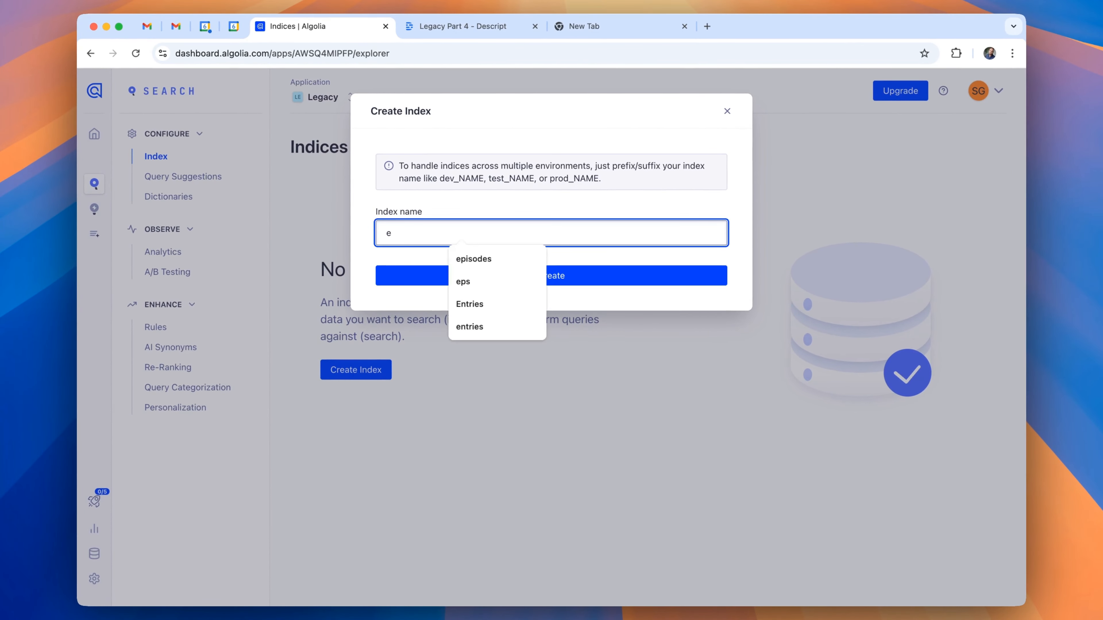
pyautogui.write('ntries')
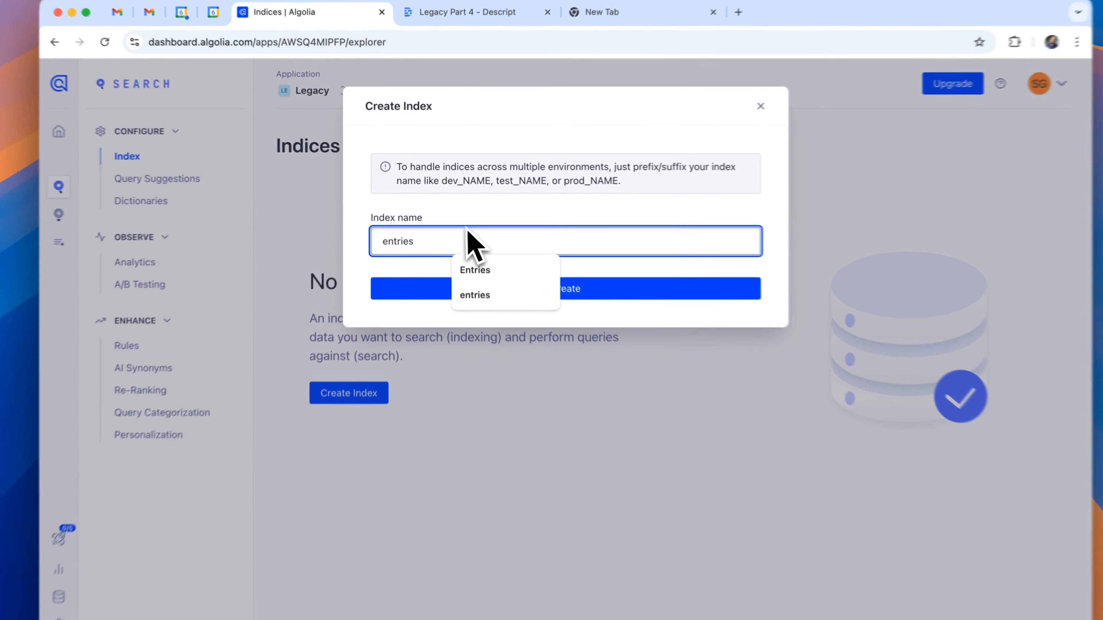
pyautogui.click(442, 232)
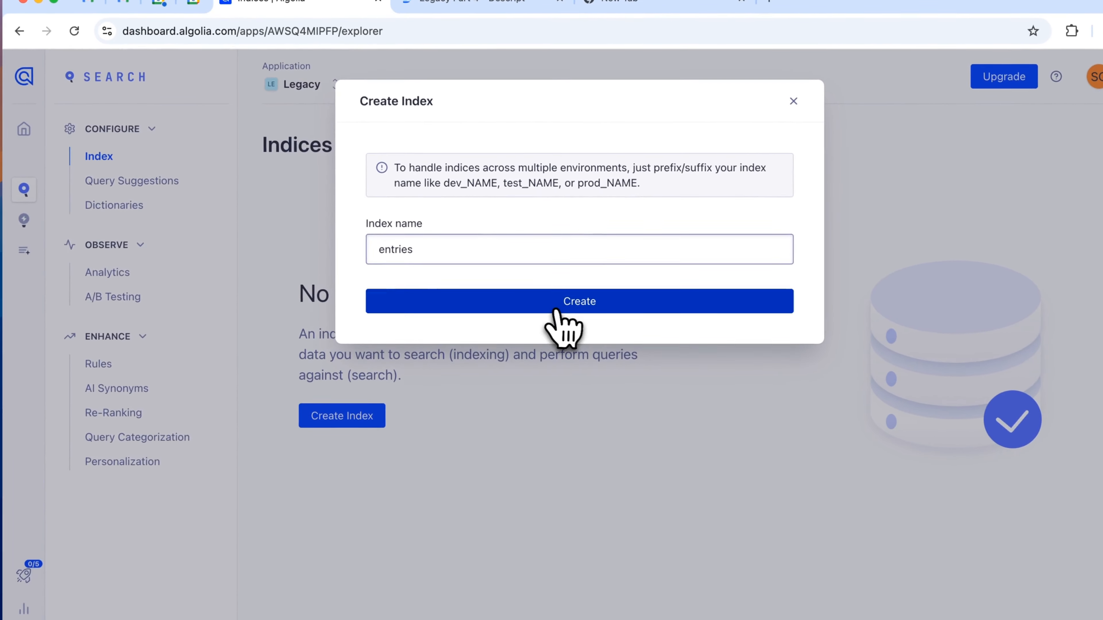
pyautogui.click(536, 282)
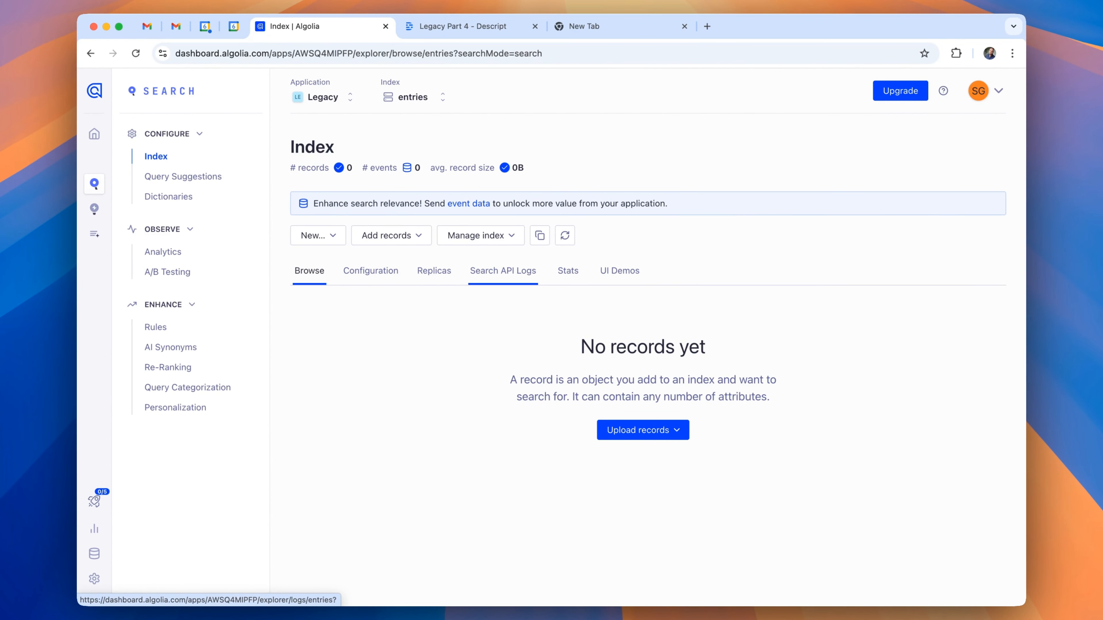
pyautogui.click(163, 555)
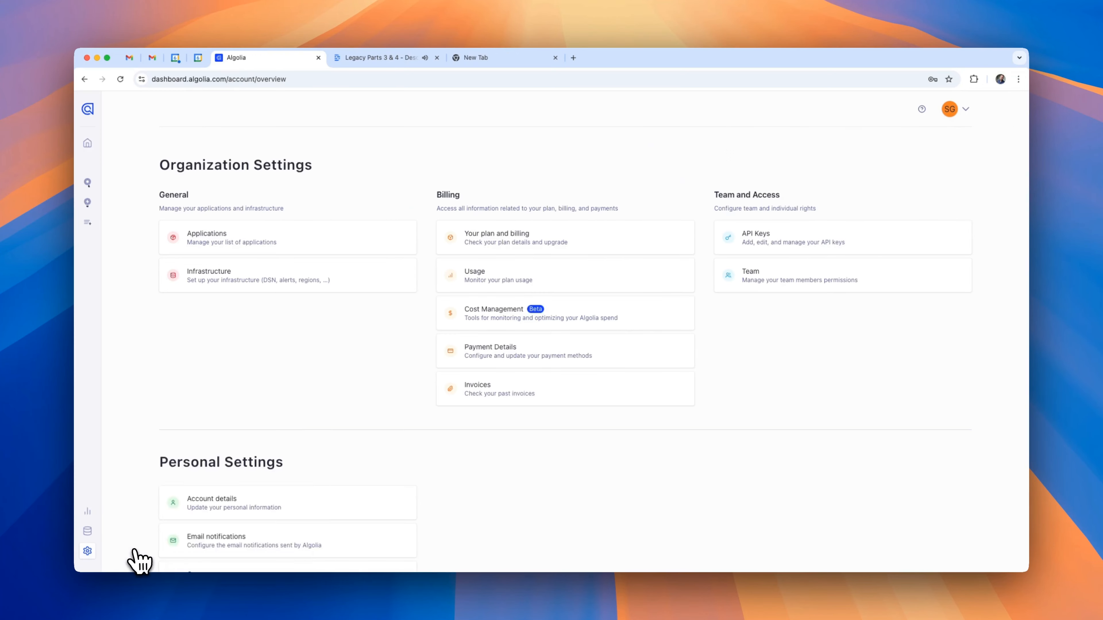
# Start a new API key and grant it the addObject, browse and deleteIndex permissions.
pyautogui.click(886, 236)
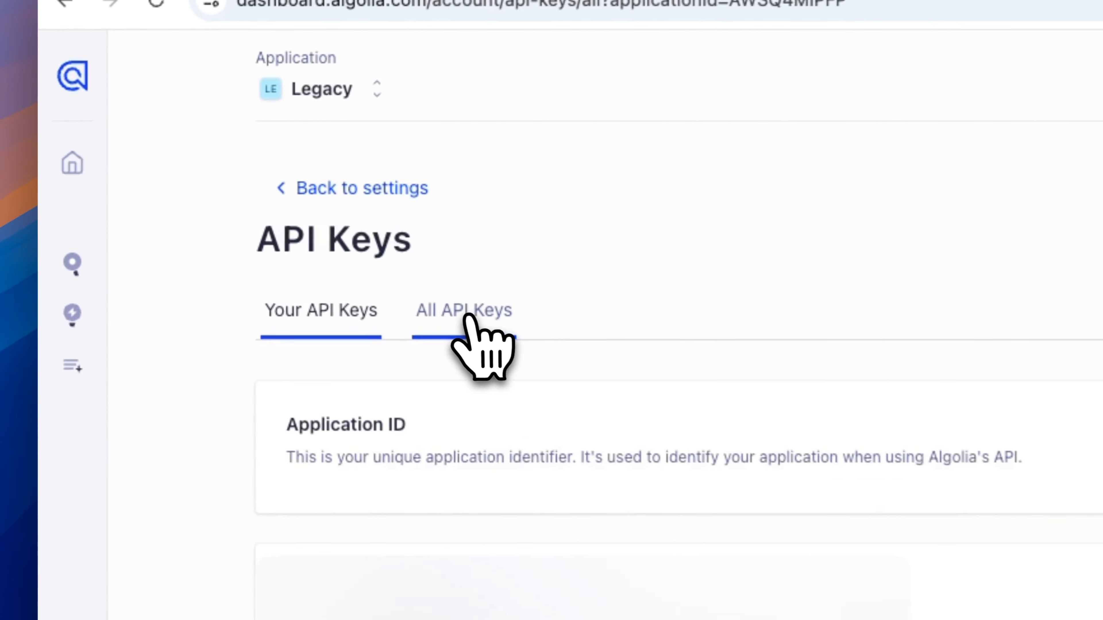
pyautogui.click(118, 217)
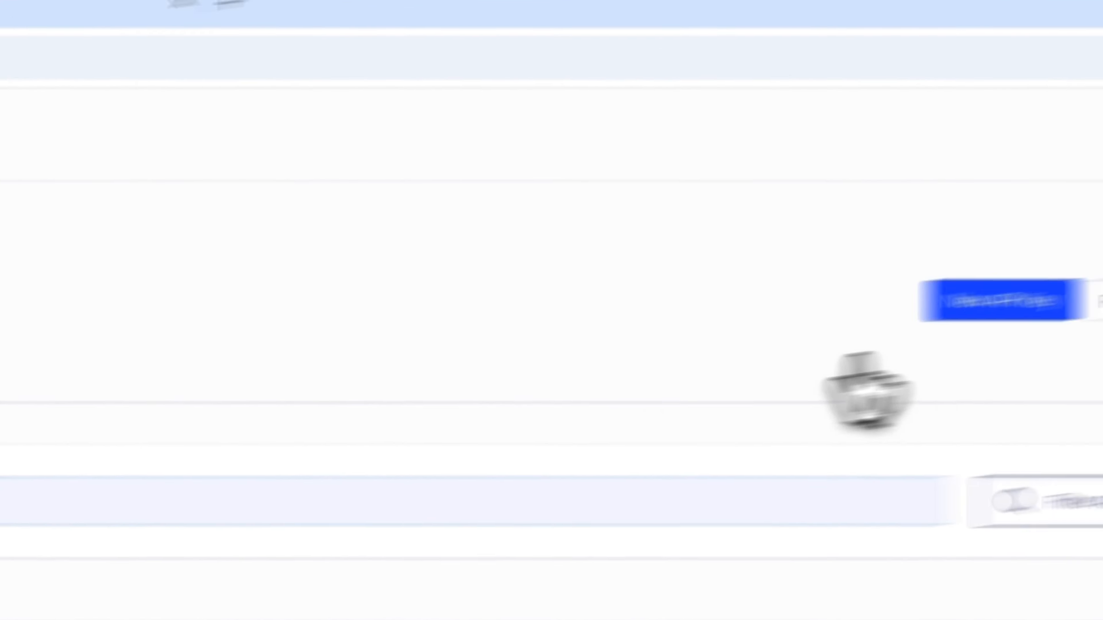
pyautogui.click(998, 300)
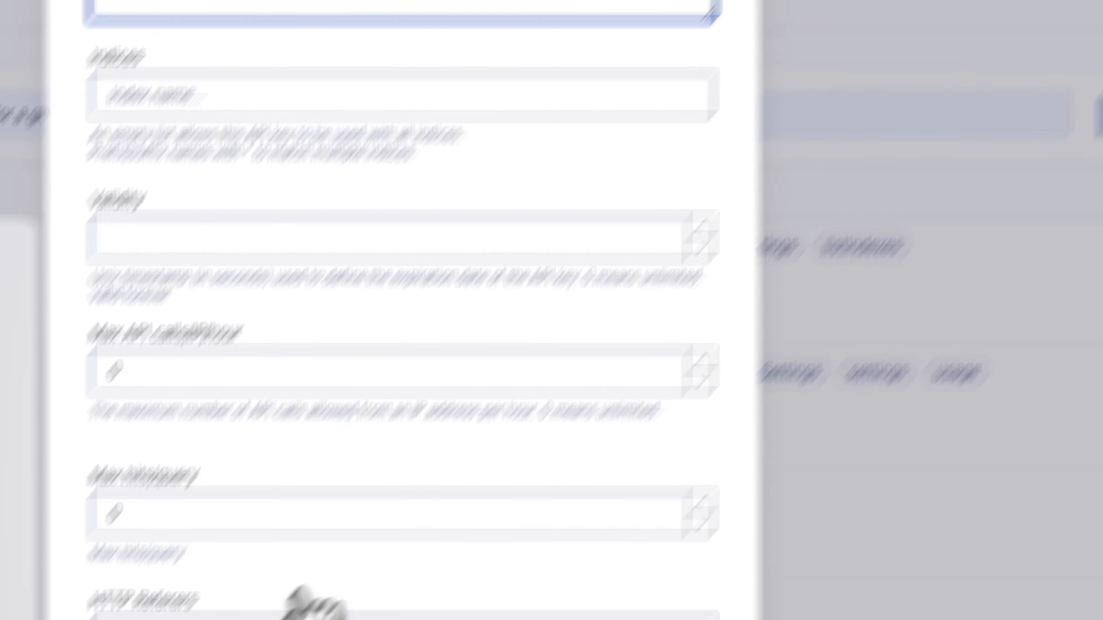
pyautogui.scroll(-10, 450, 512)
pyautogui.click(464, 441)
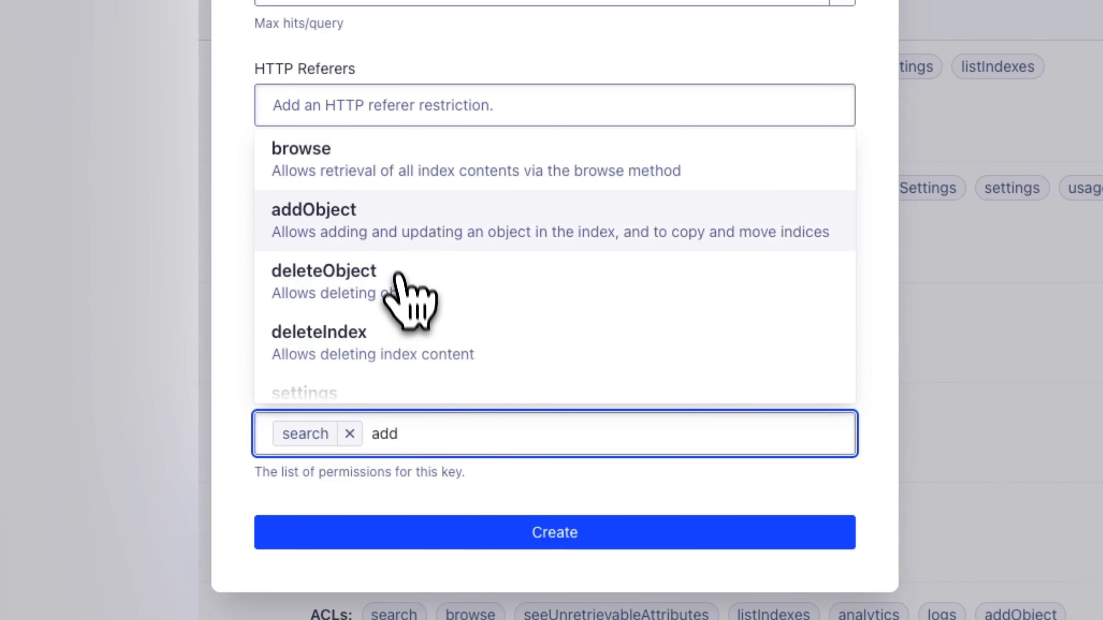
pyautogui.click(391, 217)
pyautogui.click(534, 441)
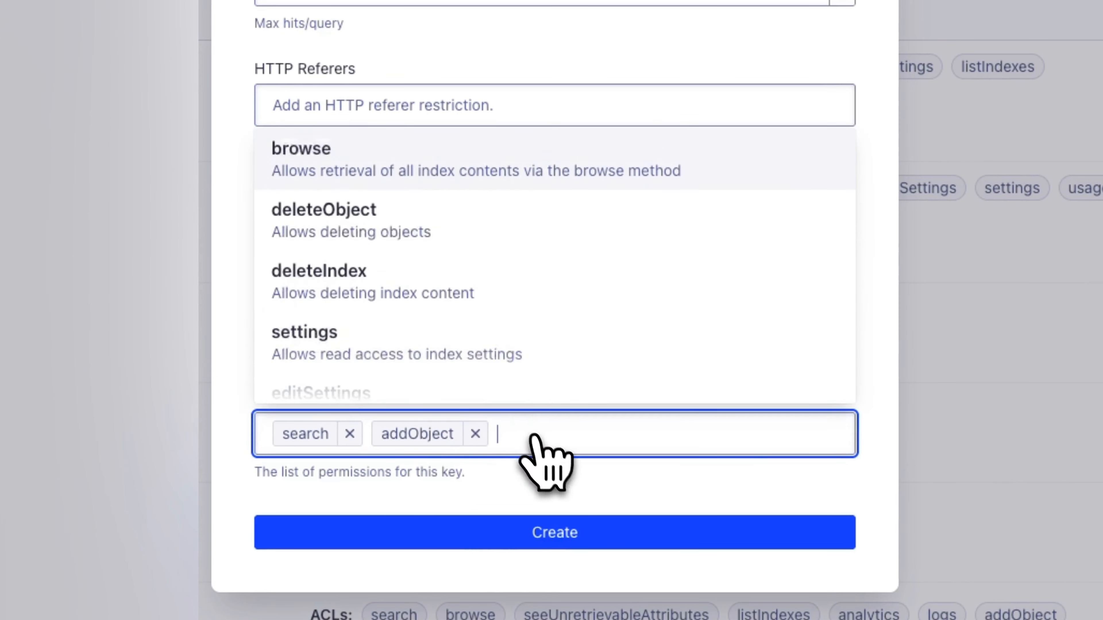
pyautogui.click(387, 178)
pyautogui.click(628, 430)
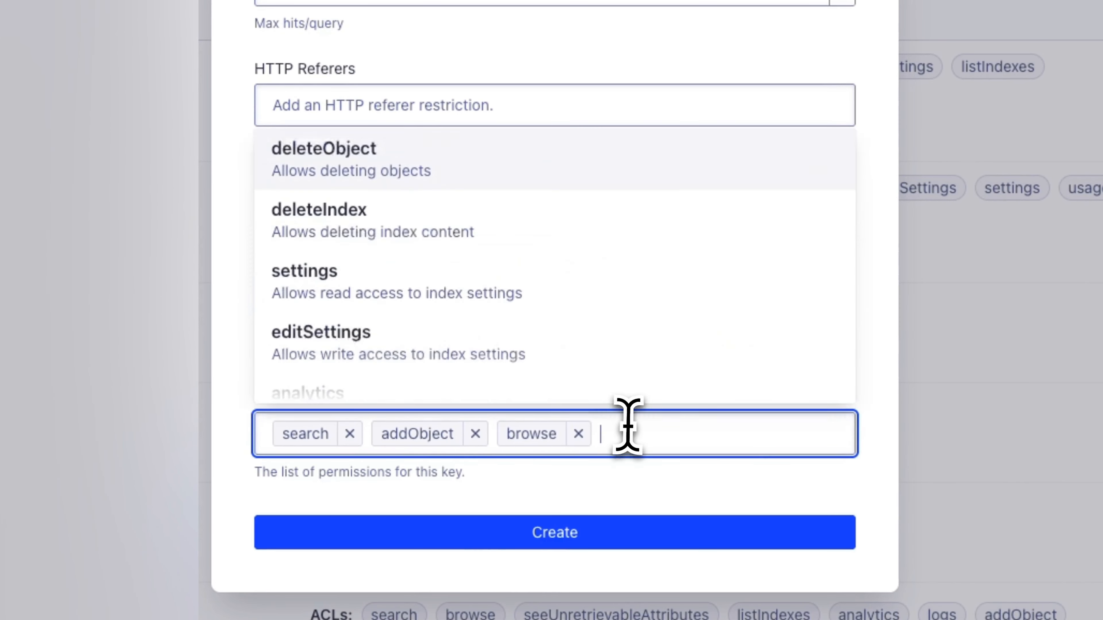
pyautogui.click(508, 235)
# Add the deleteObject, settings, editSettings, listIndexes and usage permissions to the key's ACL.
pyautogui.click(753, 437)
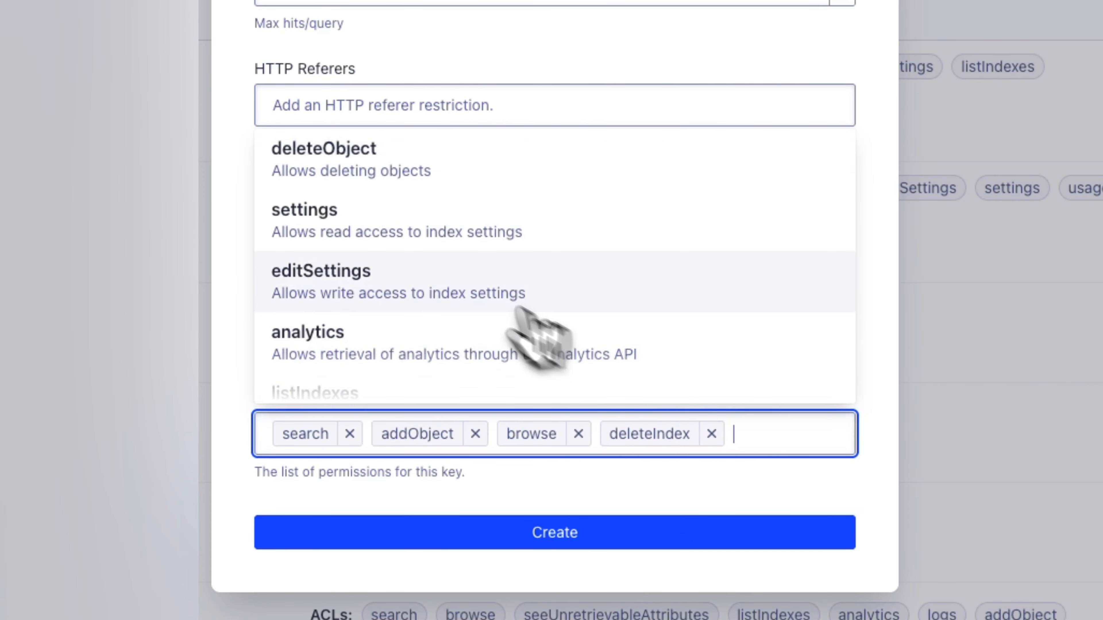
pyautogui.click(357, 167)
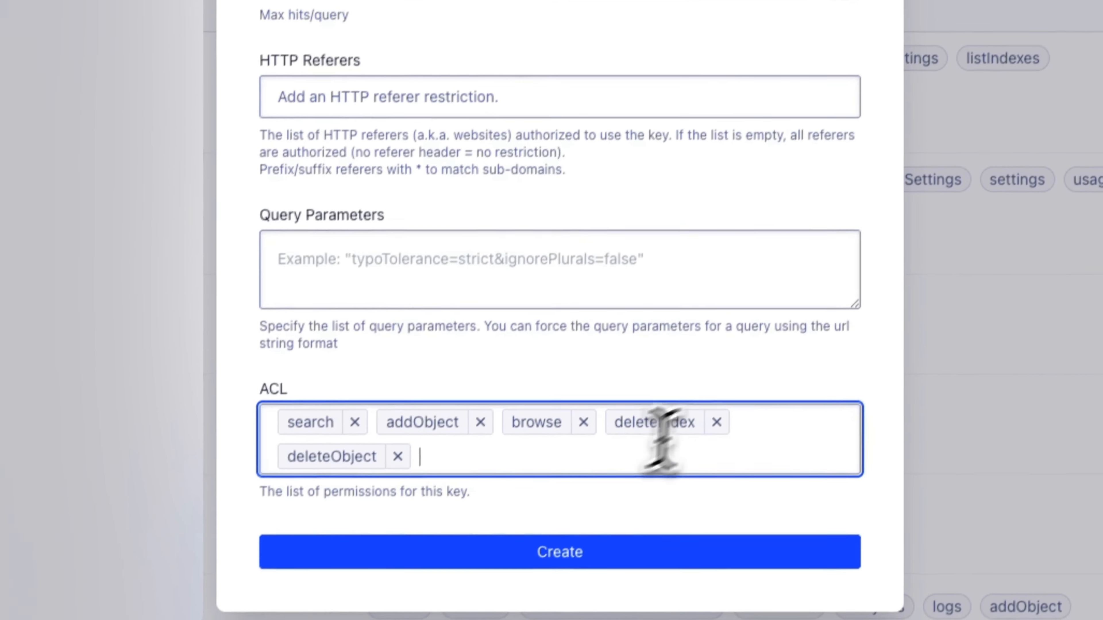
pyautogui.click(507, 474)
pyautogui.click(415, 153)
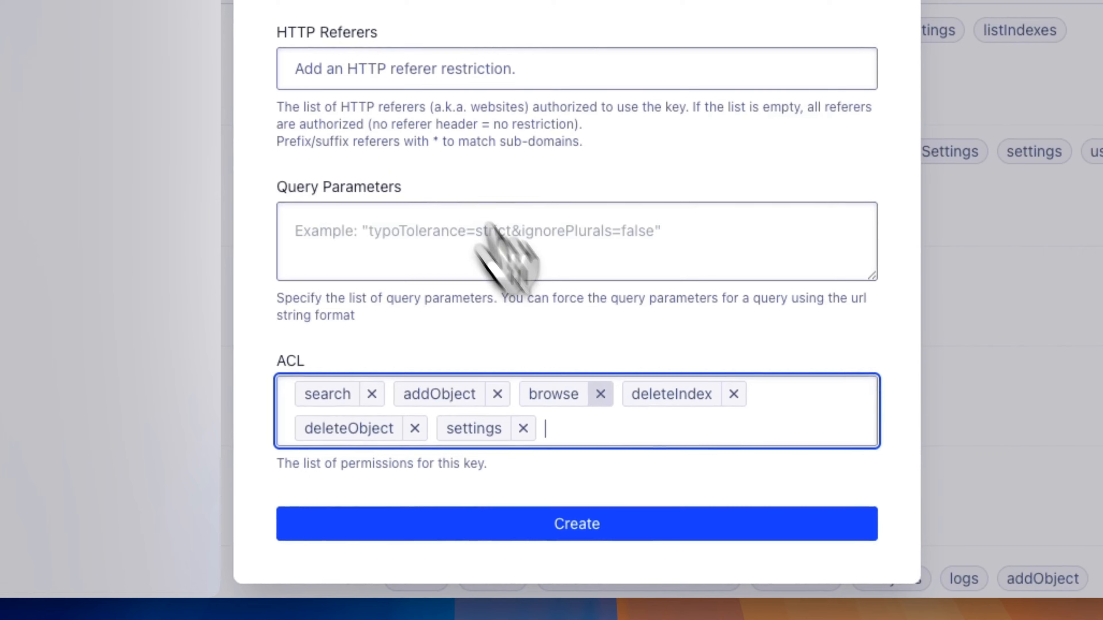
pyautogui.click(610, 439)
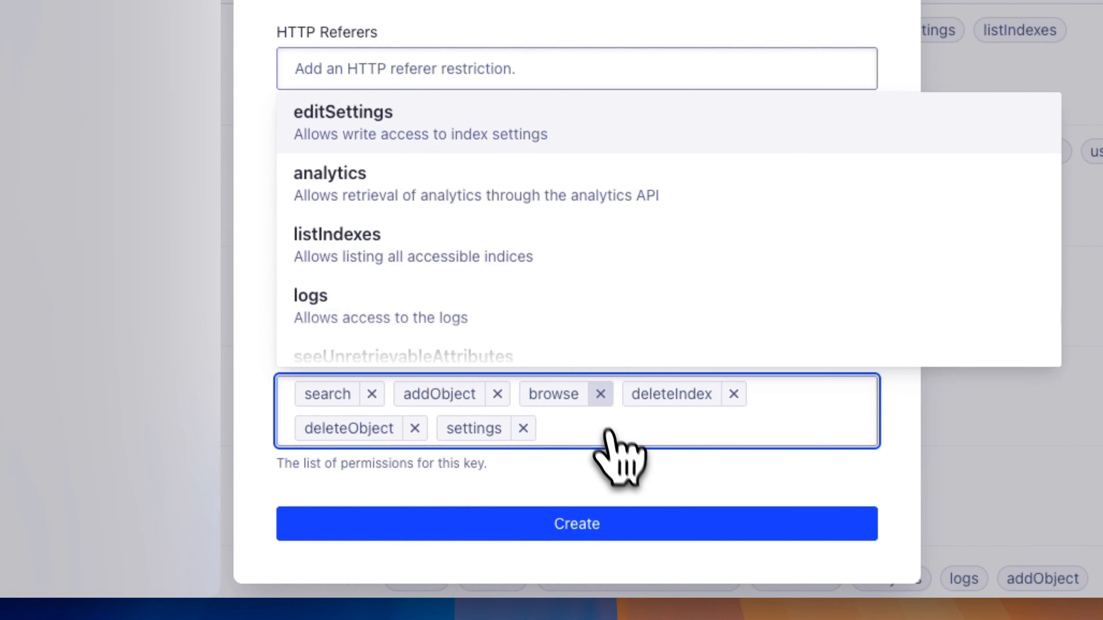
pyautogui.click(404, 144)
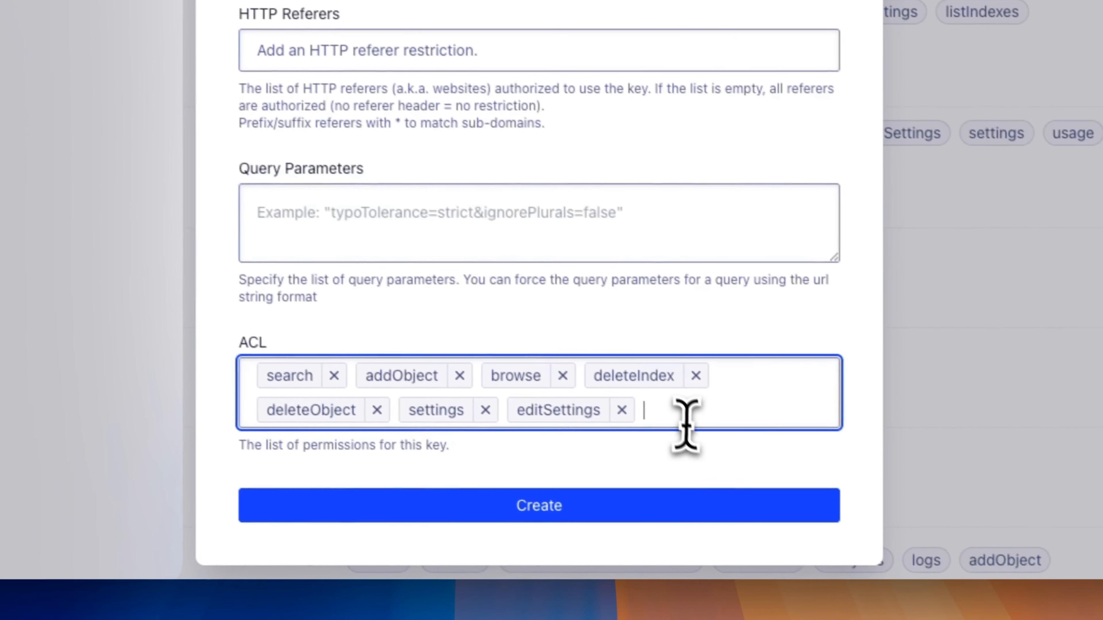
pyautogui.click(652, 417)
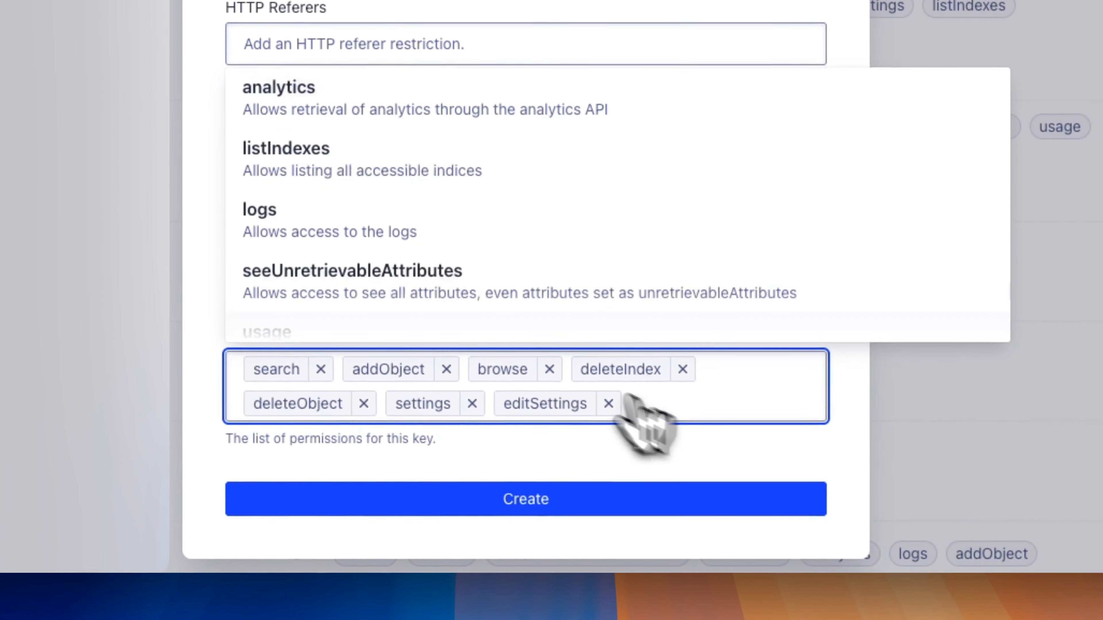
pyautogui.click(408, 194)
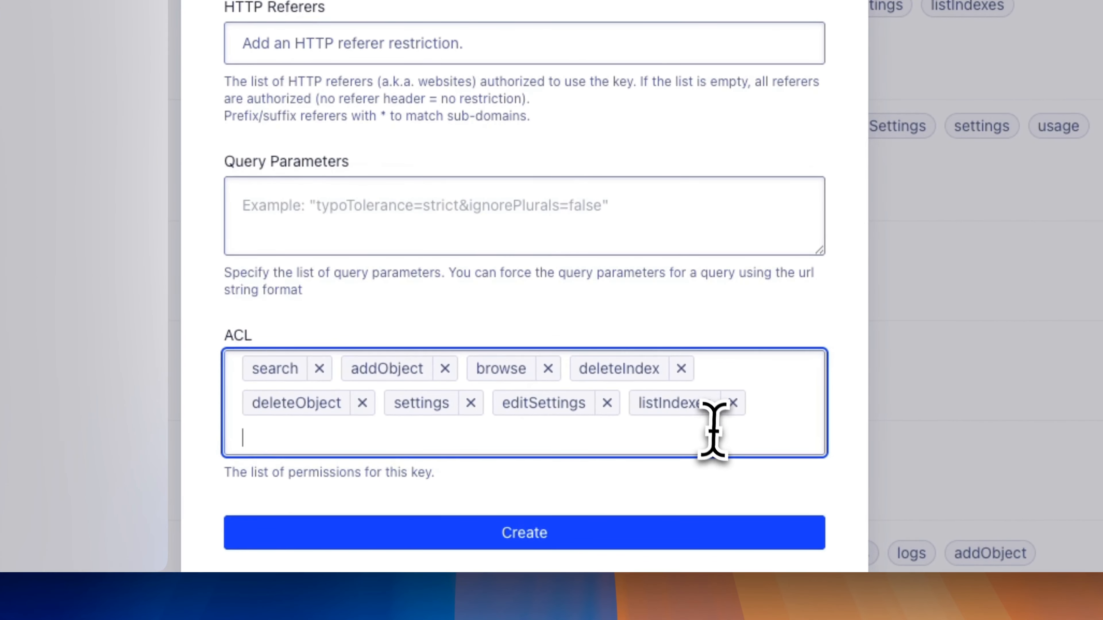
pyautogui.click(713, 432)
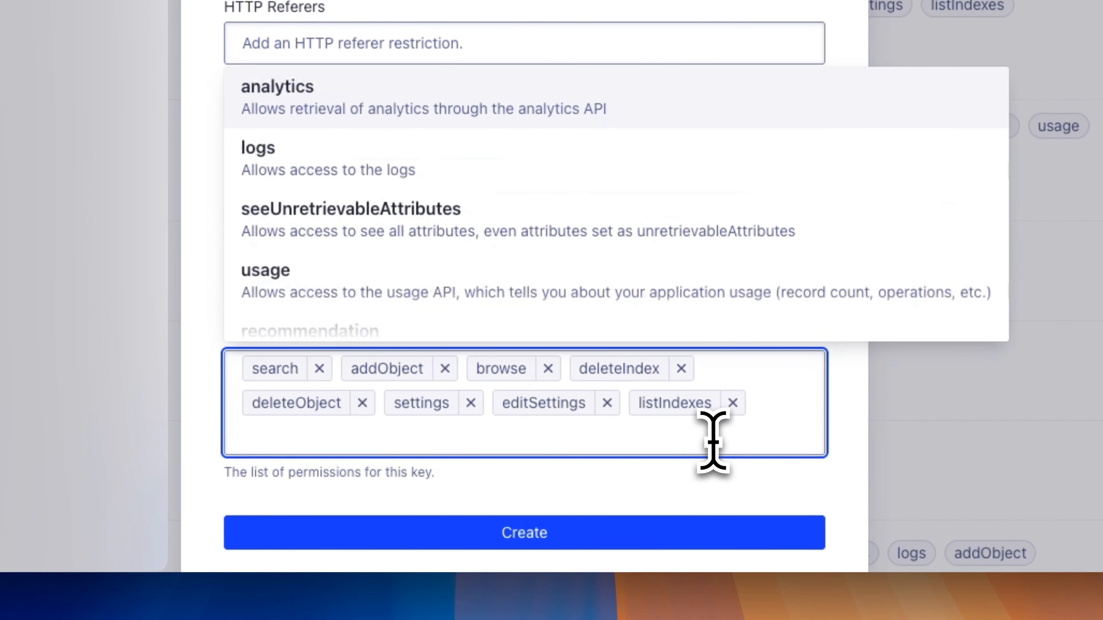
pyautogui.click(558, 300)
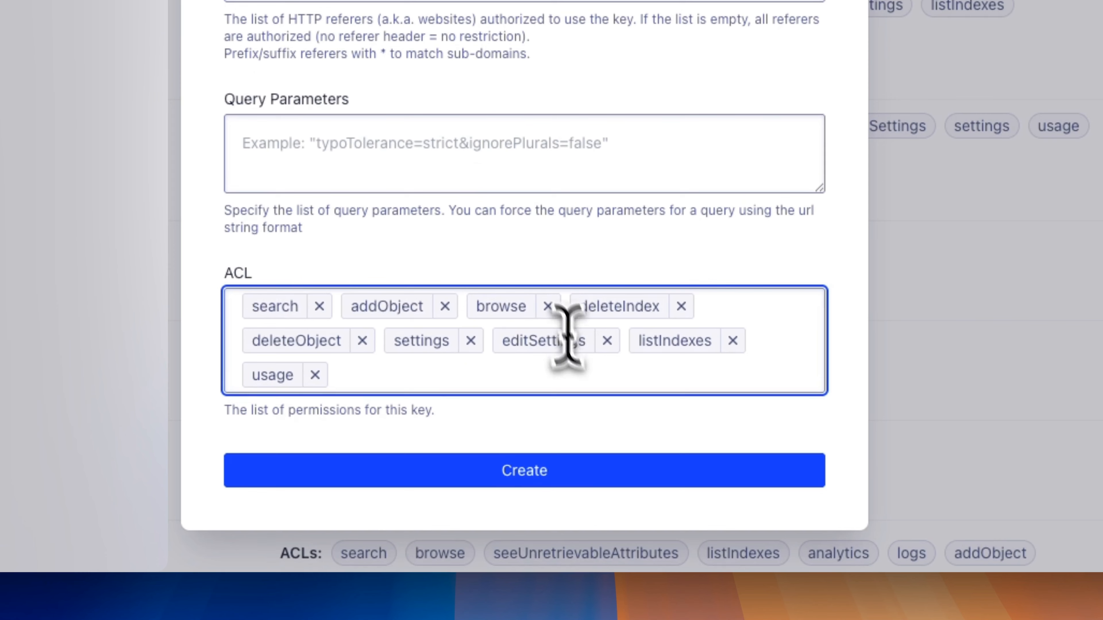
pyautogui.click(584, 372)
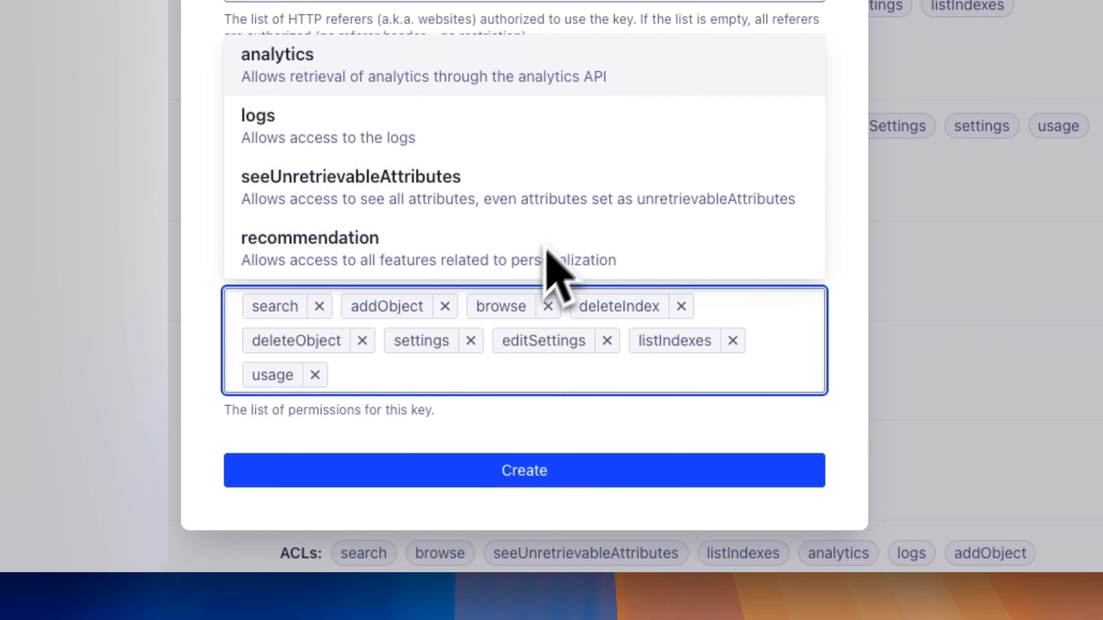
pyautogui.click(646, 411)
pyautogui.scroll(10, 486, 113)
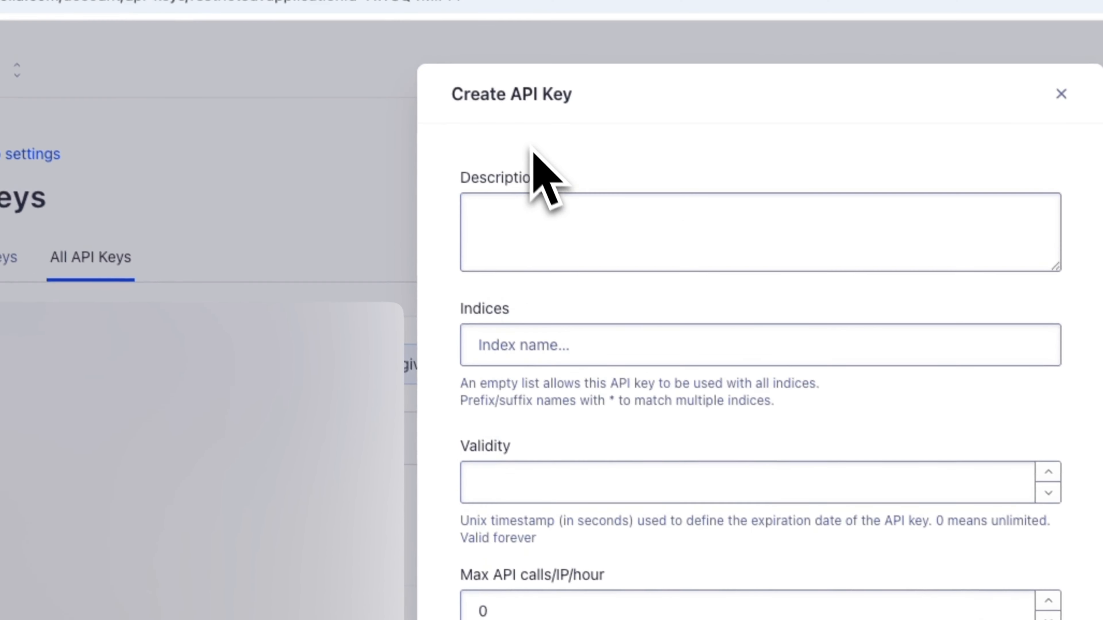
# Create the key with description 'Firebase Ext', index 'entries' only, and validity 0 (never expires).
pyautogui.click(573, 239)
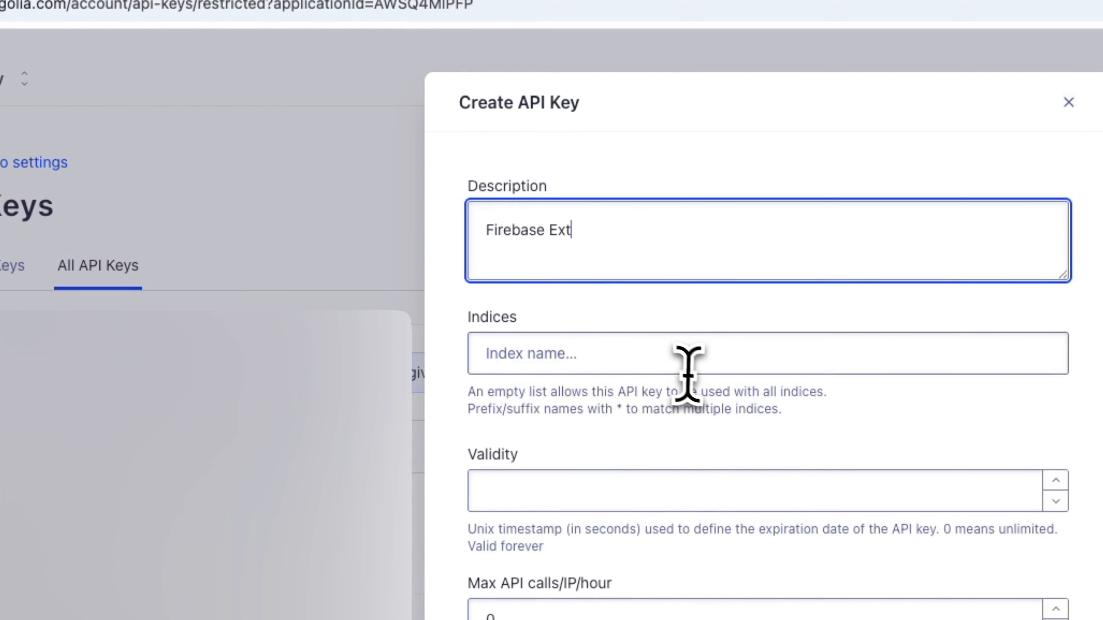
pyautogui.click(667, 354)
pyautogui.write('entries')
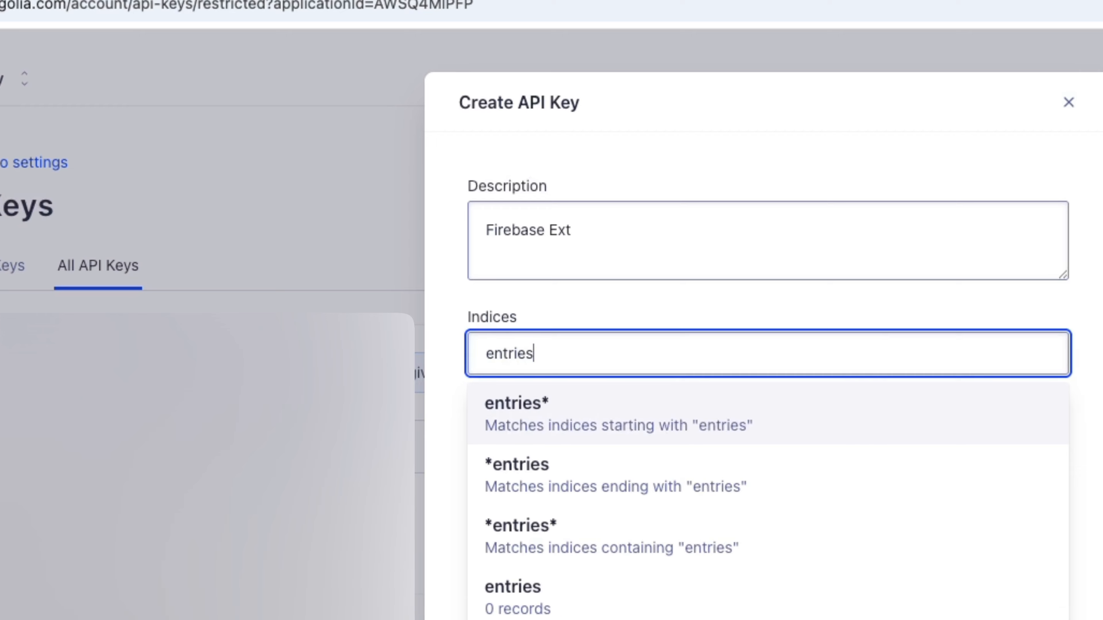
pyautogui.click(449, 428)
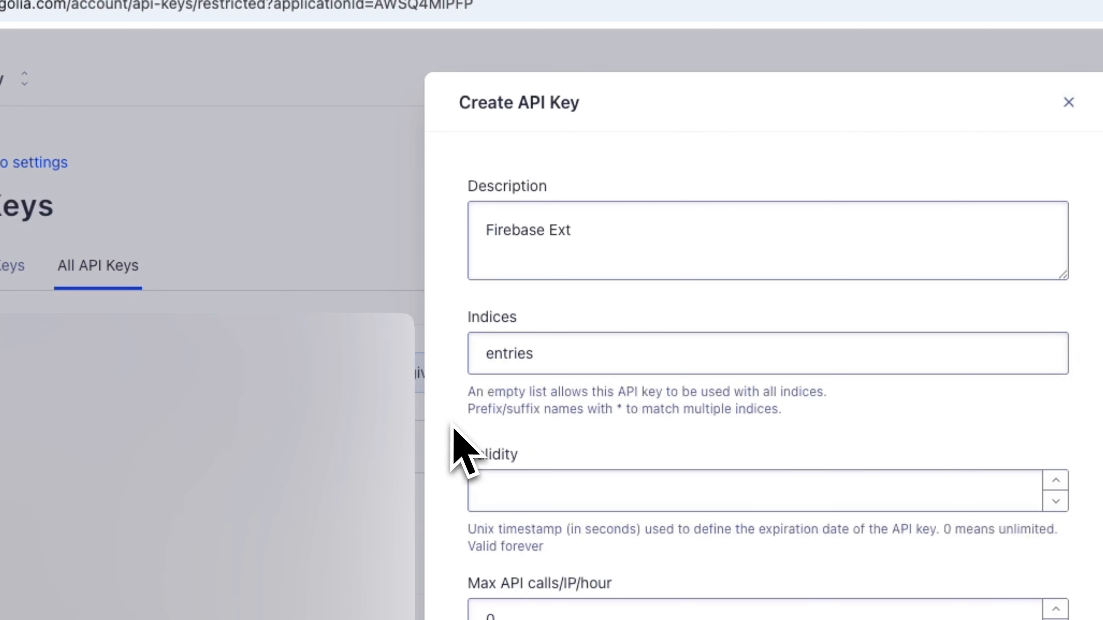
pyautogui.click(545, 491)
pyautogui.write('0')
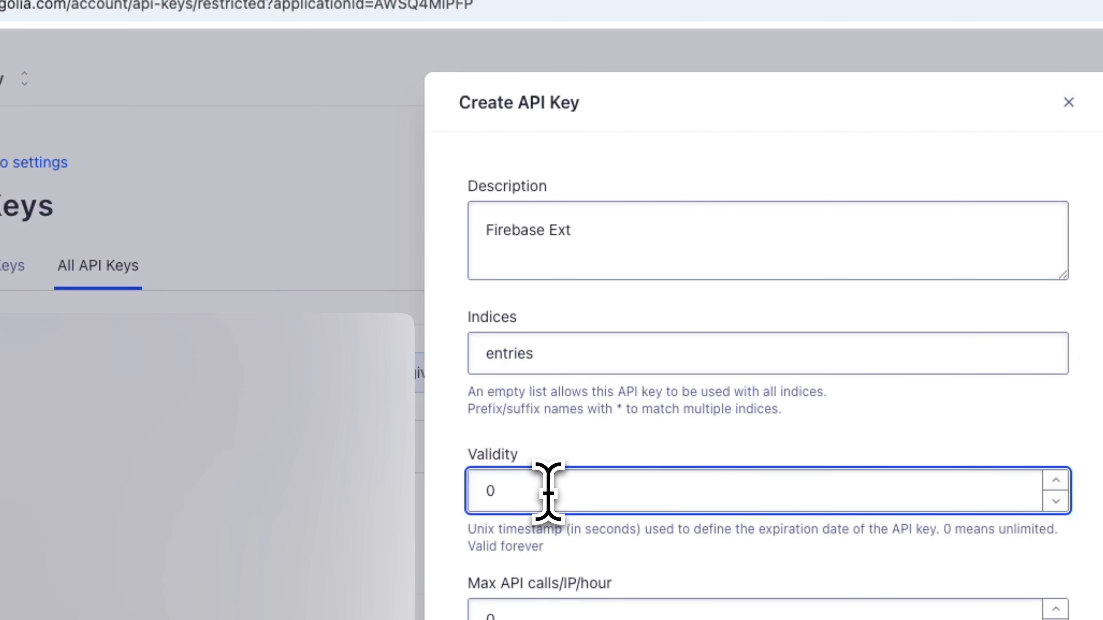
pyautogui.write('0')
pyautogui.press('BackSpace')
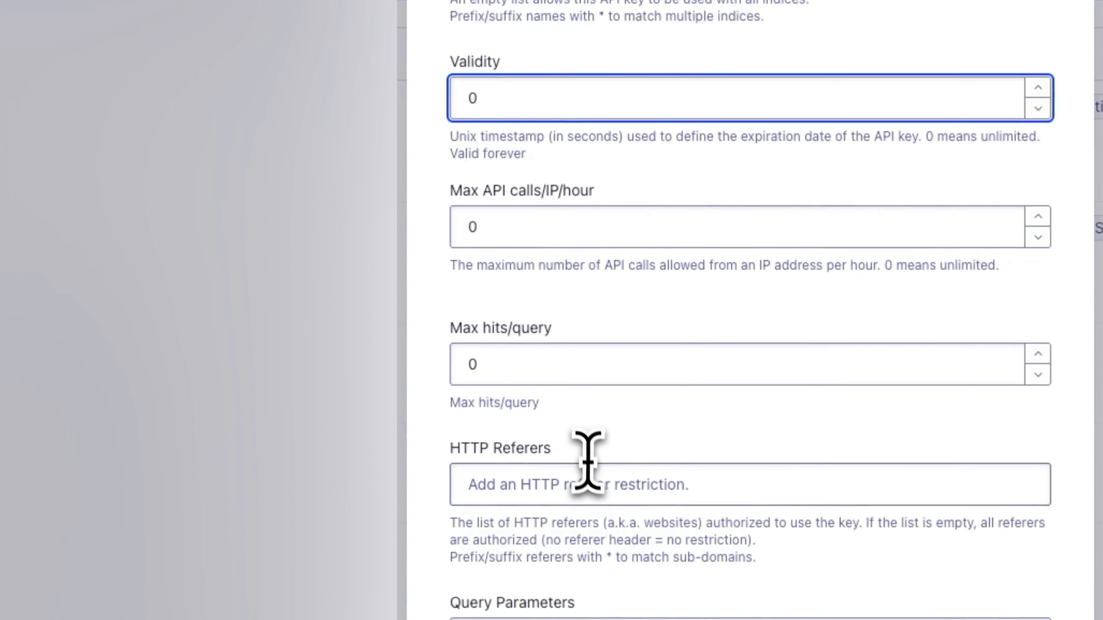
pyautogui.scroll(-10, 588, 463)
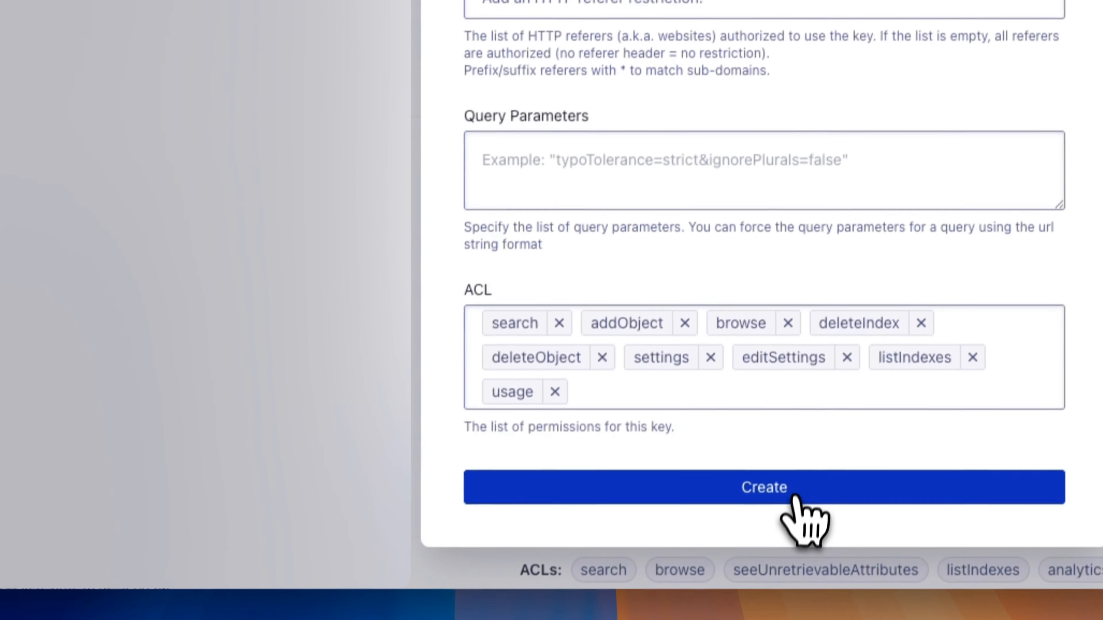
pyautogui.click(790, 491)
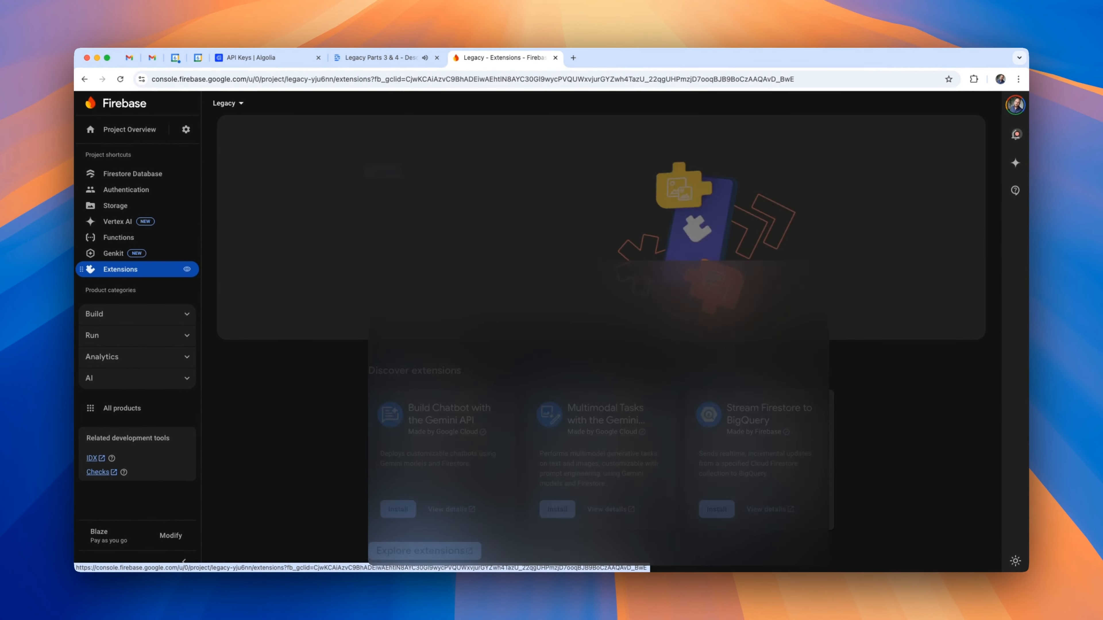
# Search extensions.dev for 'algo' and install Search Firestore with Algolia in the Firebase console.
pyautogui.click(417, 268)
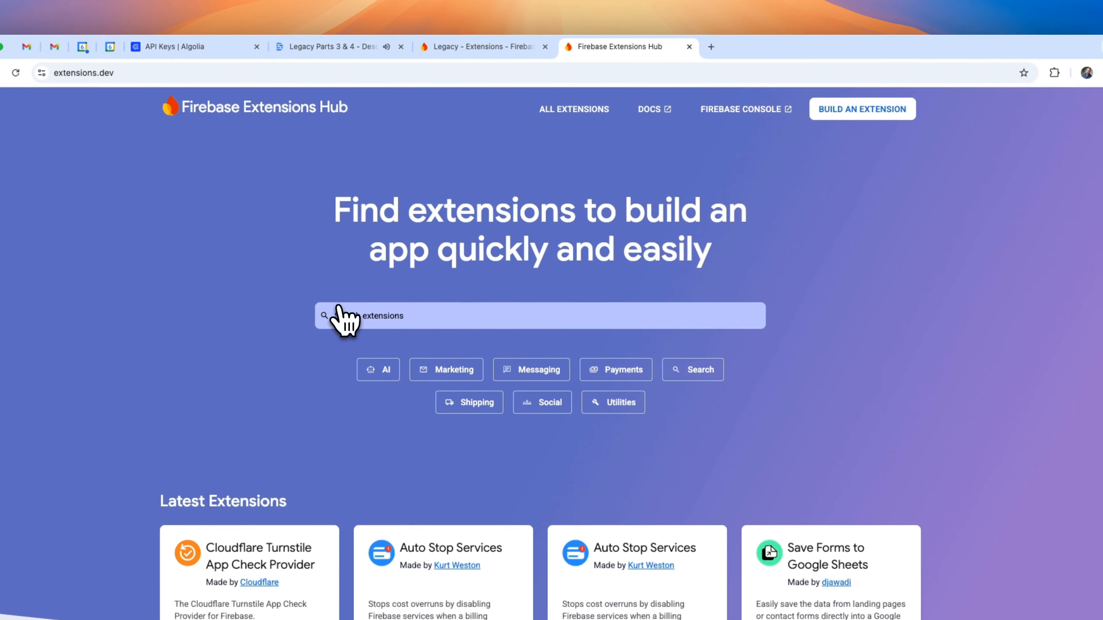
pyautogui.scroll(-4, 337, 345)
pyautogui.click(419, 133)
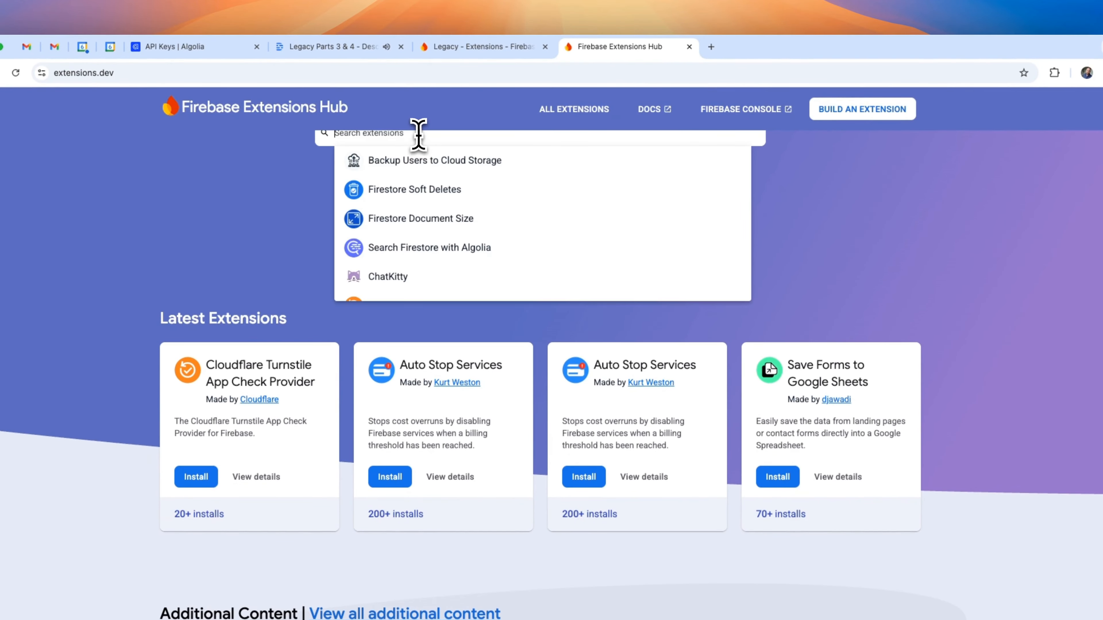
pyautogui.write('algo')
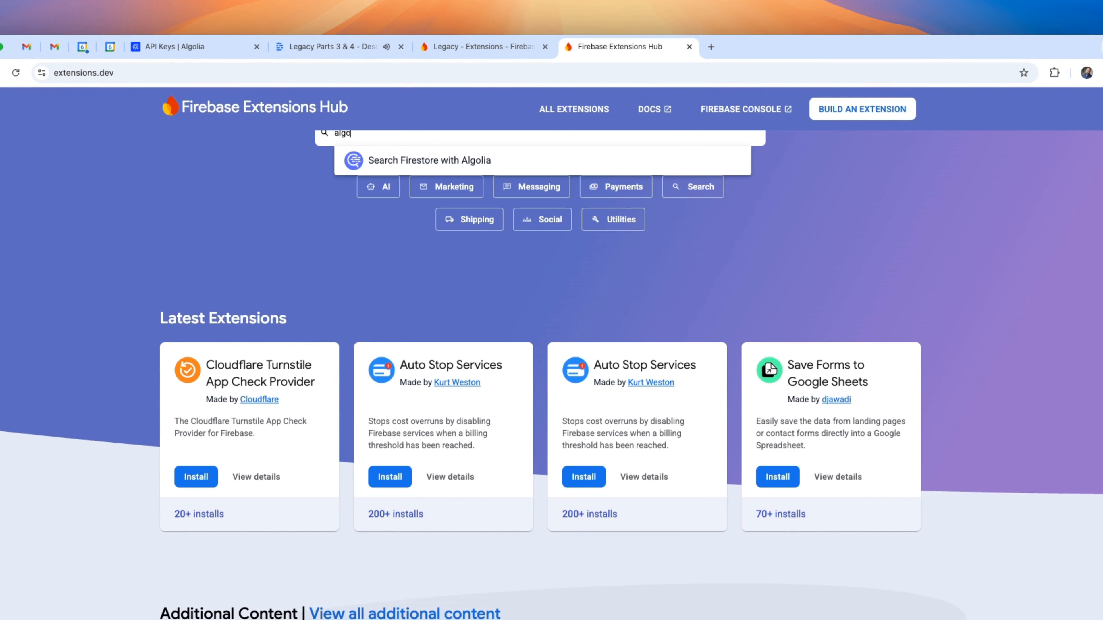
pyautogui.click(502, 161)
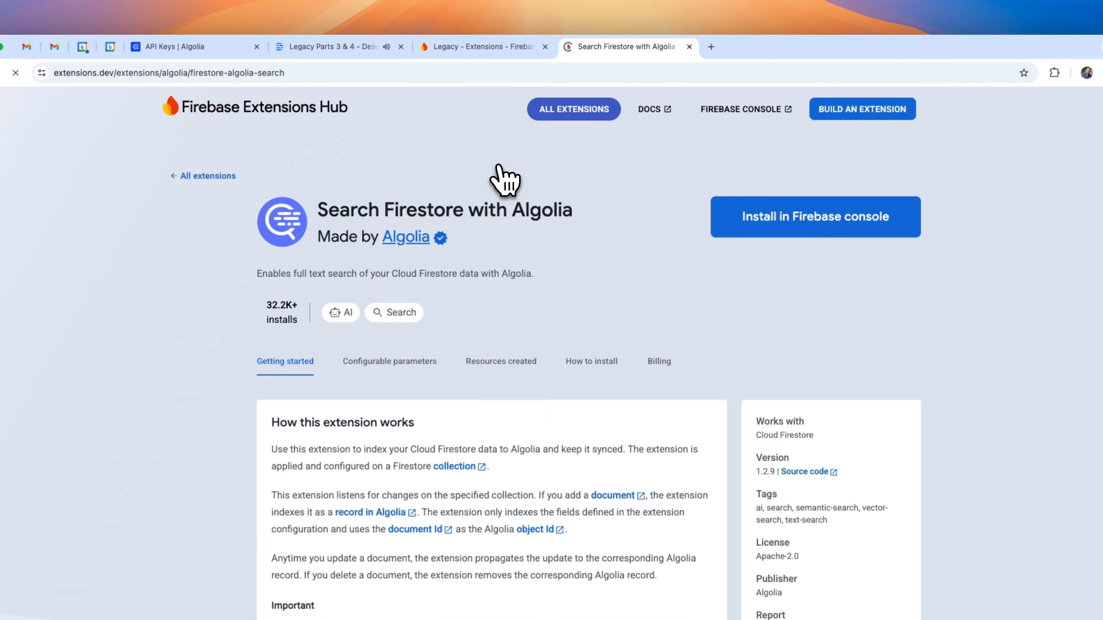
pyautogui.click(765, 217)
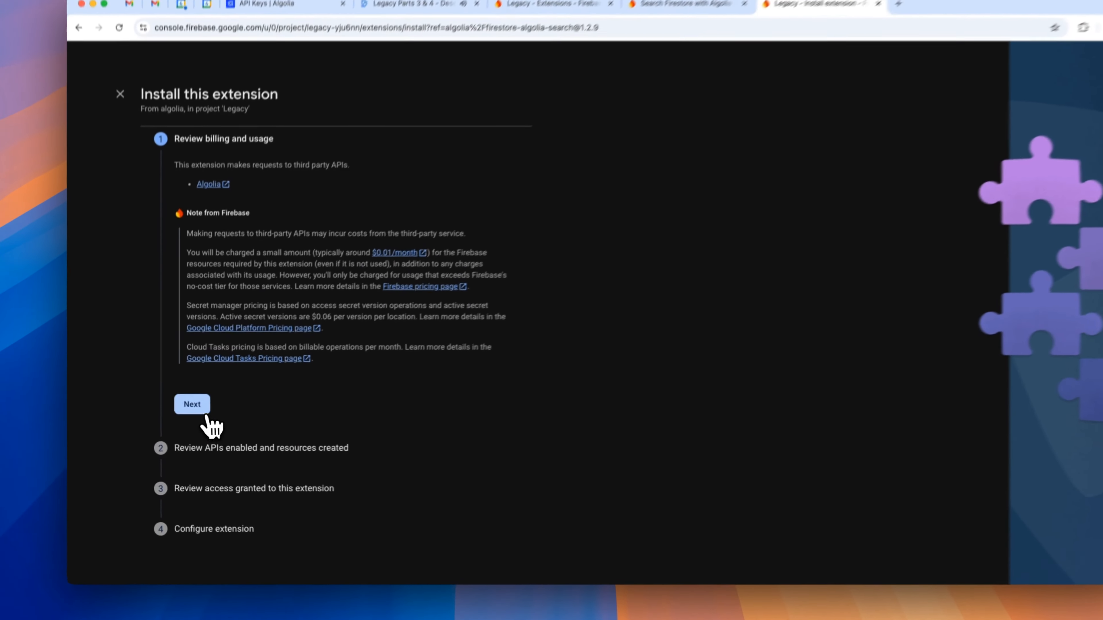
# Accept the billing and access review steps to reach the extension's configuration.
pyautogui.click(185, 412)
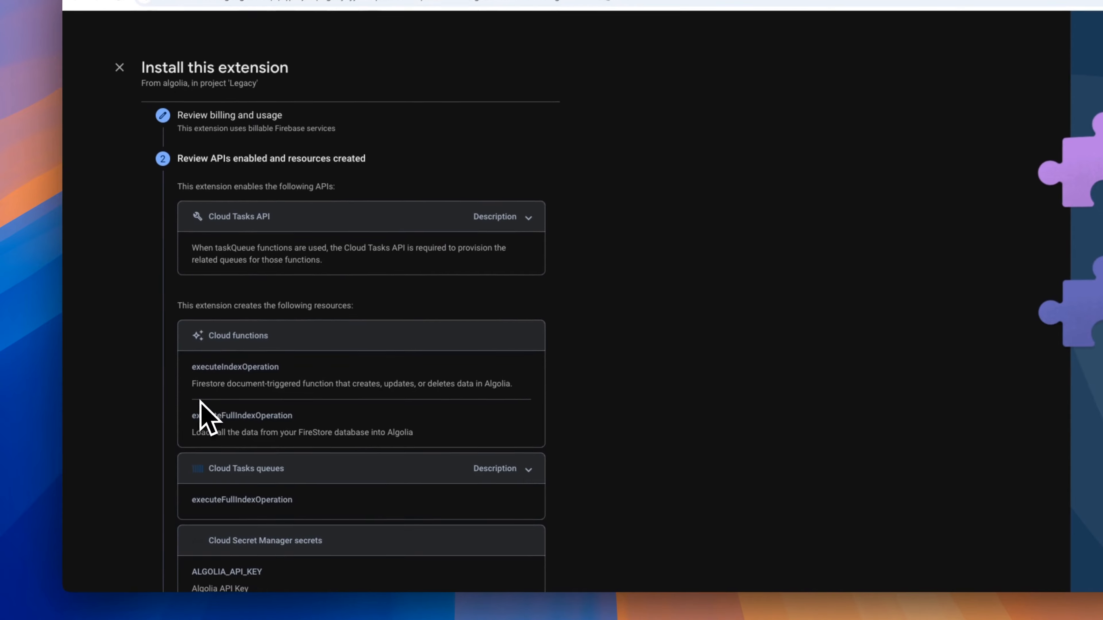
pyautogui.scroll(-6, 546, 478)
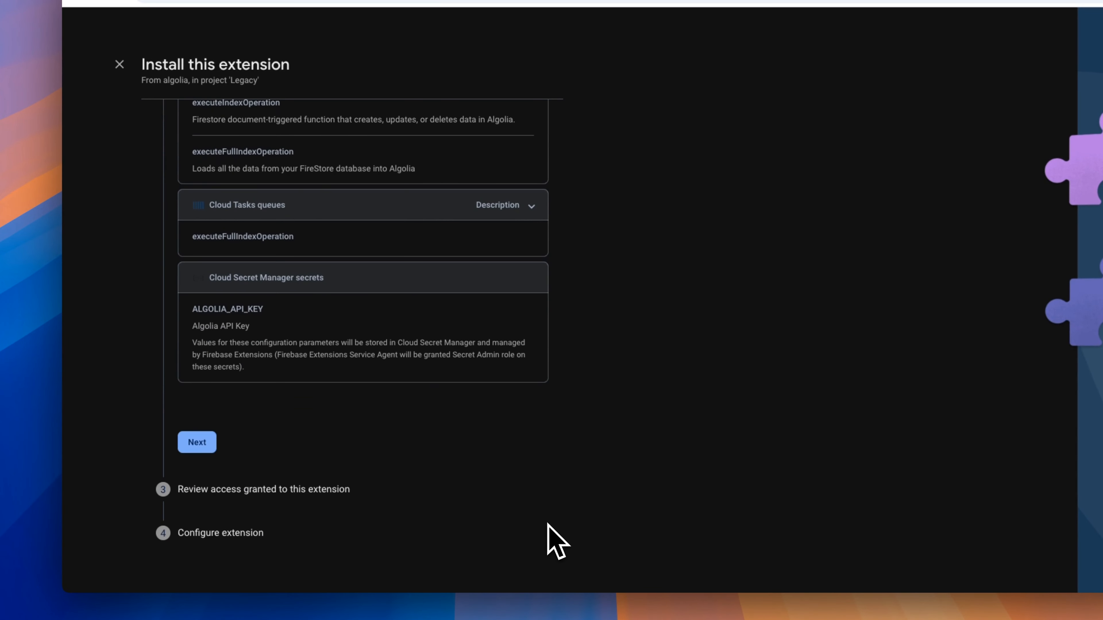
pyautogui.click(197, 444)
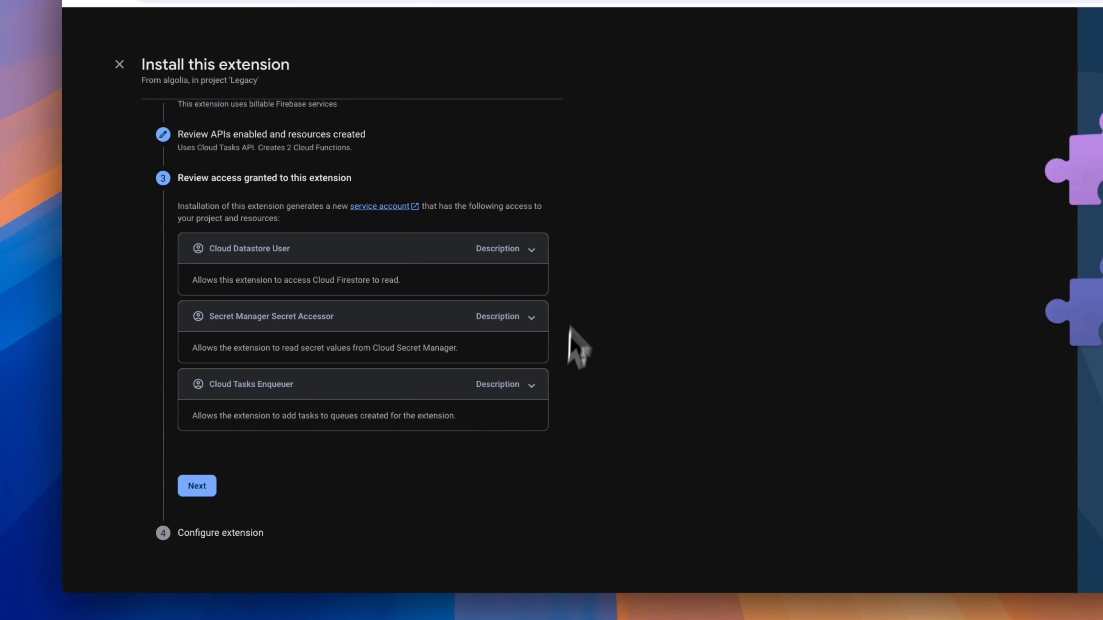
pyautogui.click(198, 486)
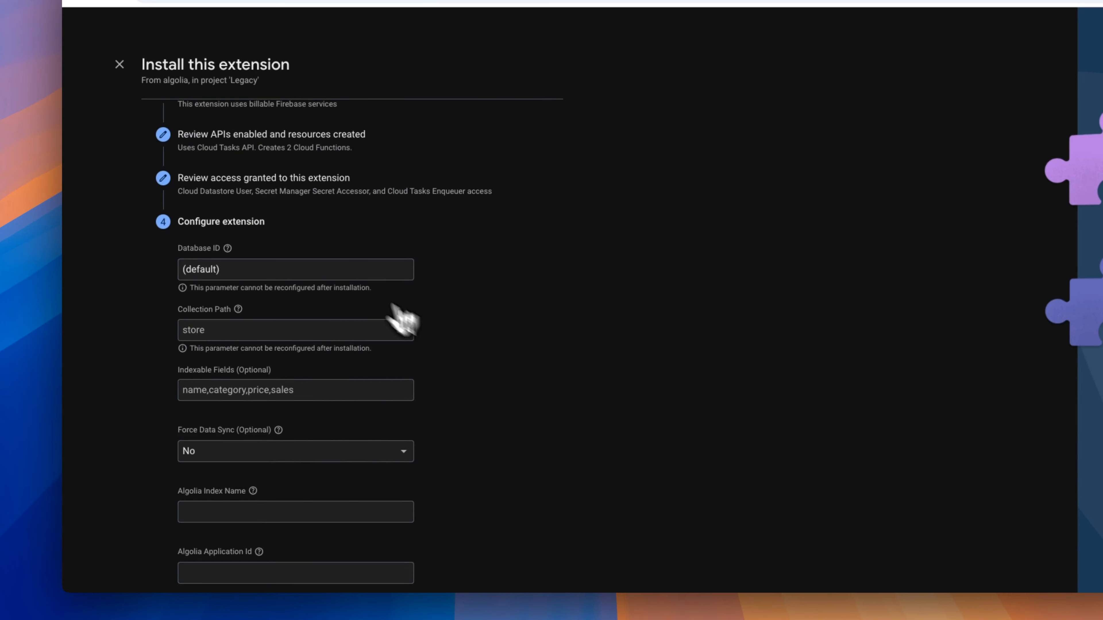
# Set the extension's Collection Path to 'entries', then look at the Cloud Firestore data.
pyautogui.click(243, 331)
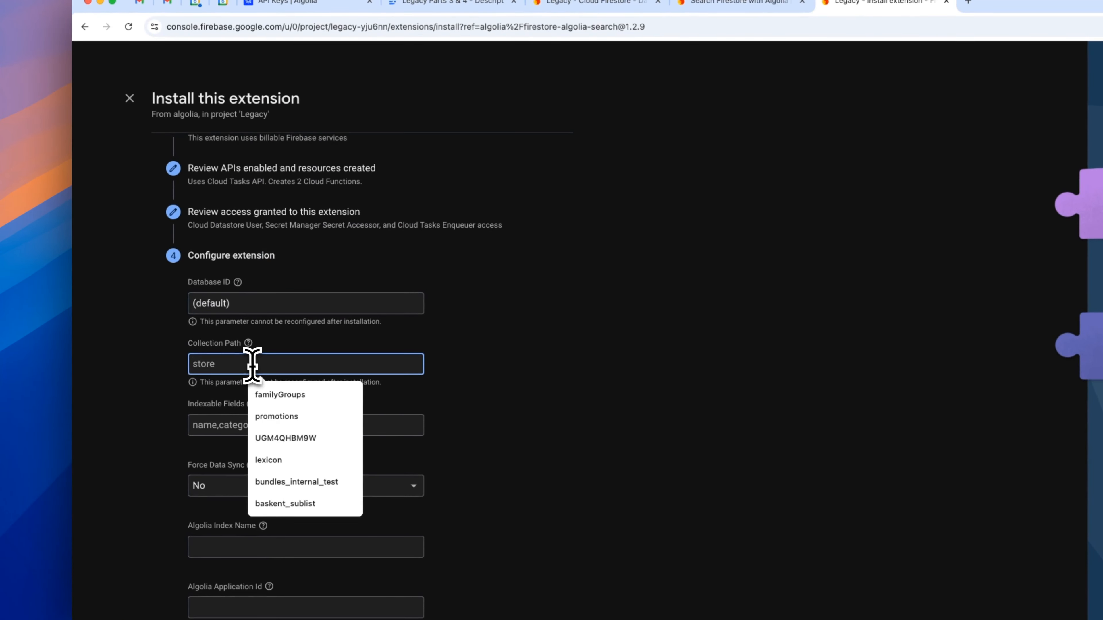
pyautogui.write('entries')
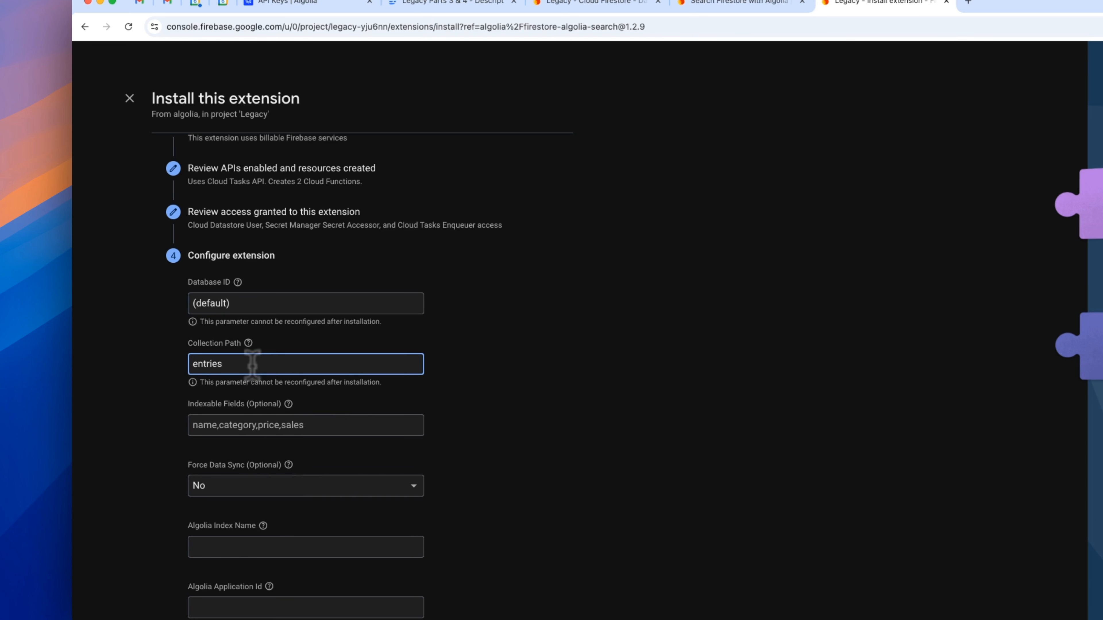
pyautogui.click(316, 426)
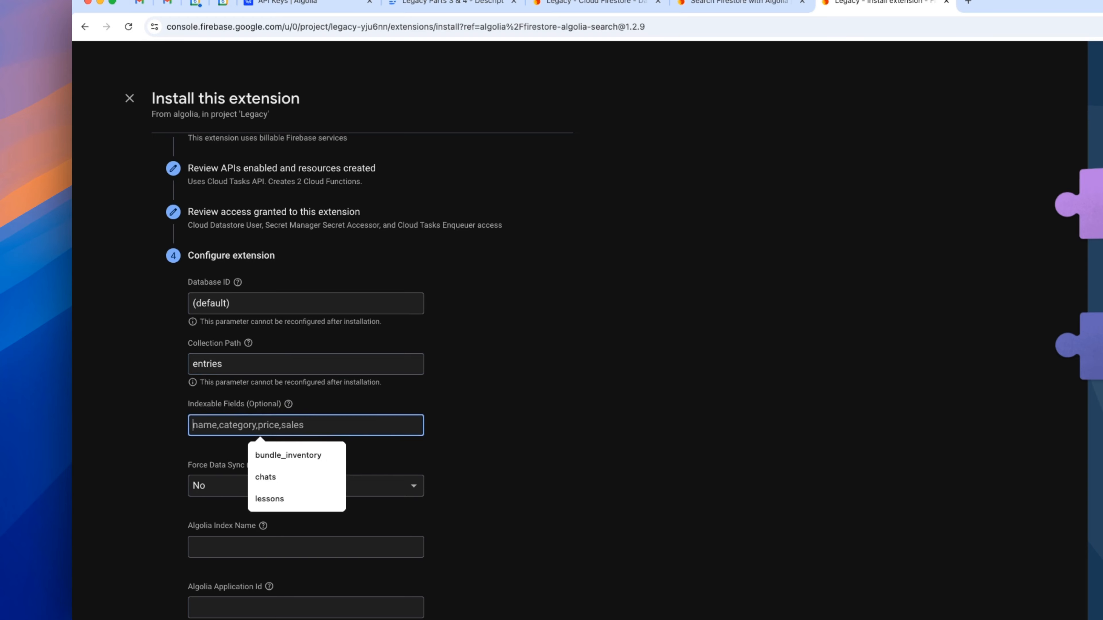
pyautogui.click(587, 4)
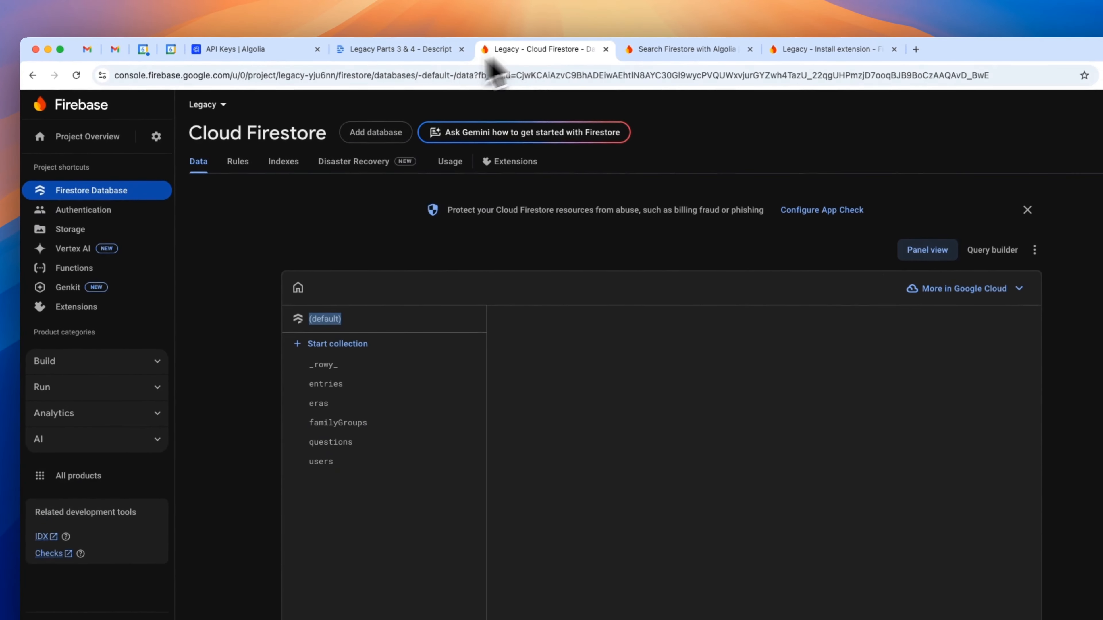
# Copy the entries document's field names audio, authorName and endTime into Indexable Fields.
pyautogui.click(416, 384)
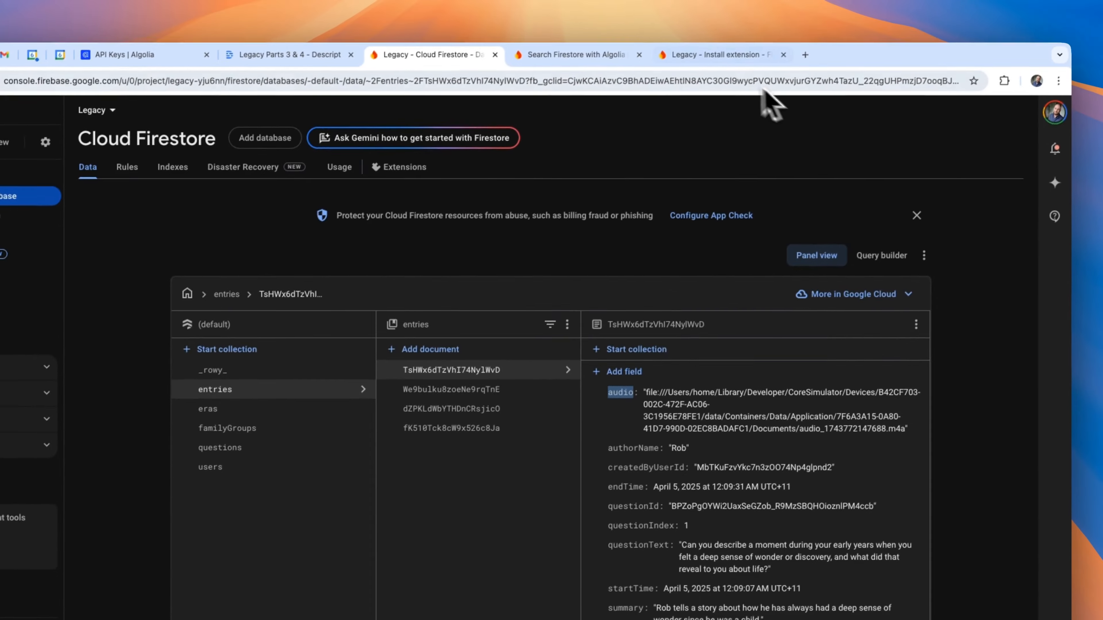
pyautogui.click(756, 16)
pyautogui.write('audio,')
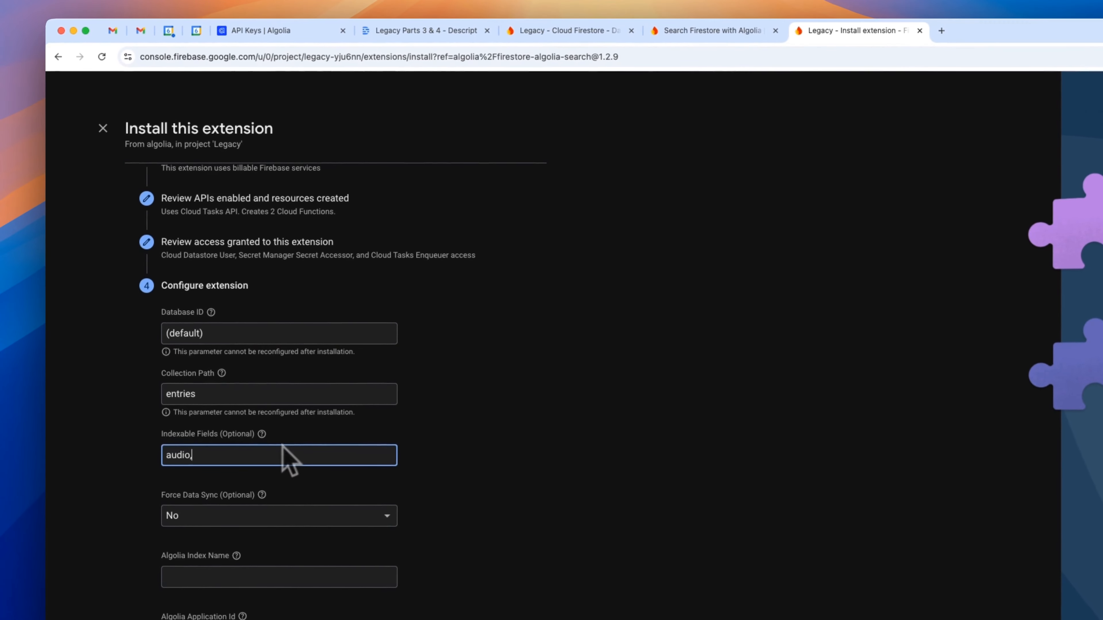
pyautogui.click(564, 30)
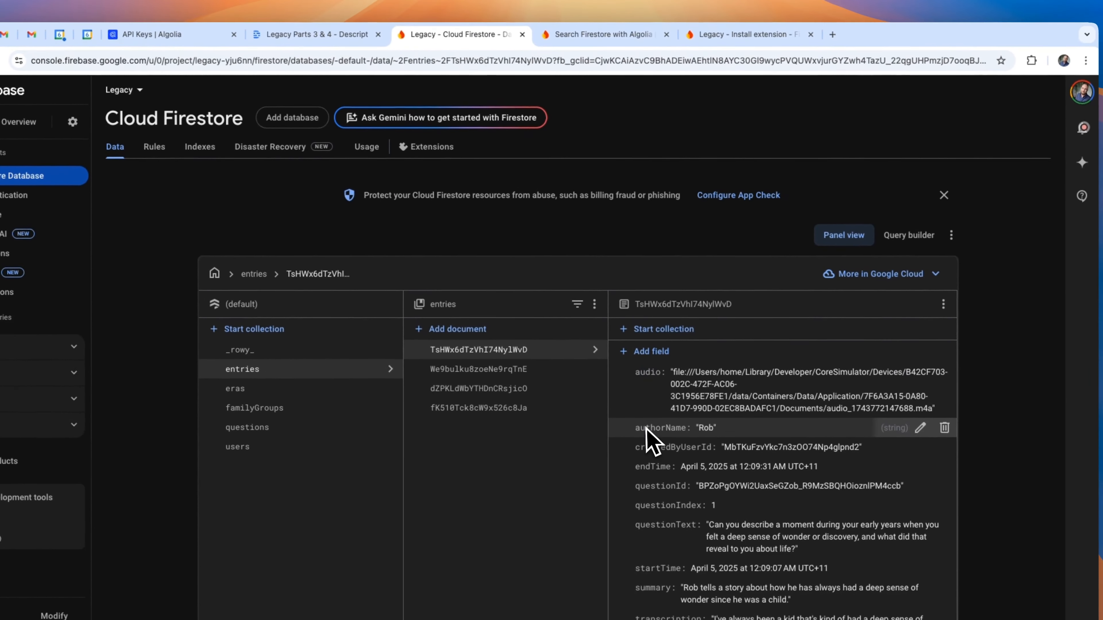
pyautogui.doubleClick(646, 428)
pyautogui.press('super+c')
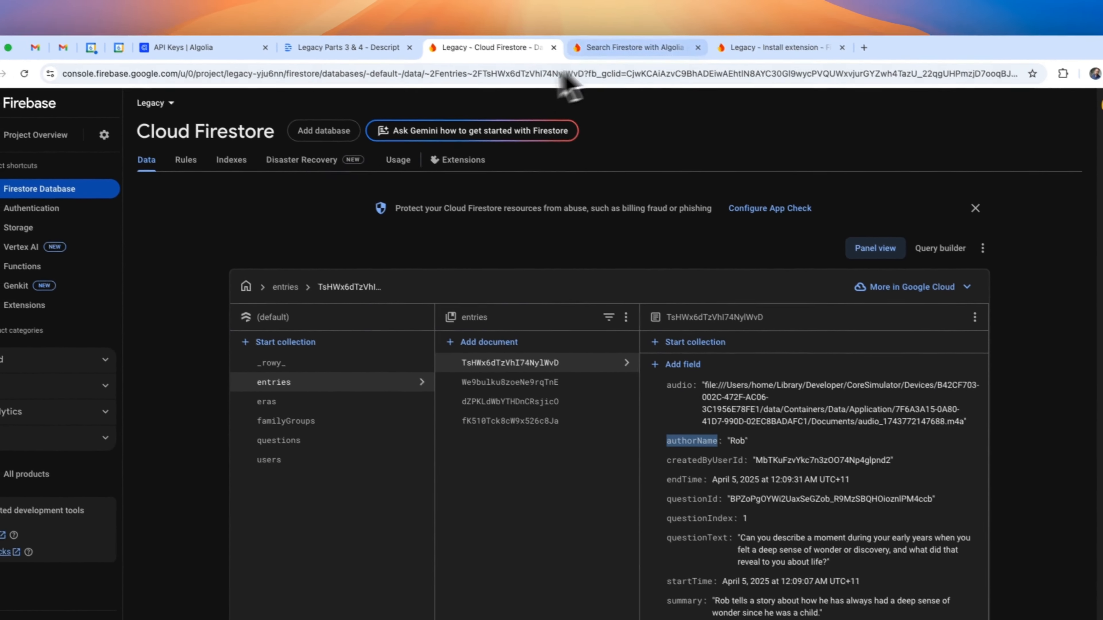
pyautogui.click(742, 34)
pyautogui.press('super+v')
pyautogui.write(',')
pyautogui.click(548, 16)
pyautogui.doubleClick(660, 452)
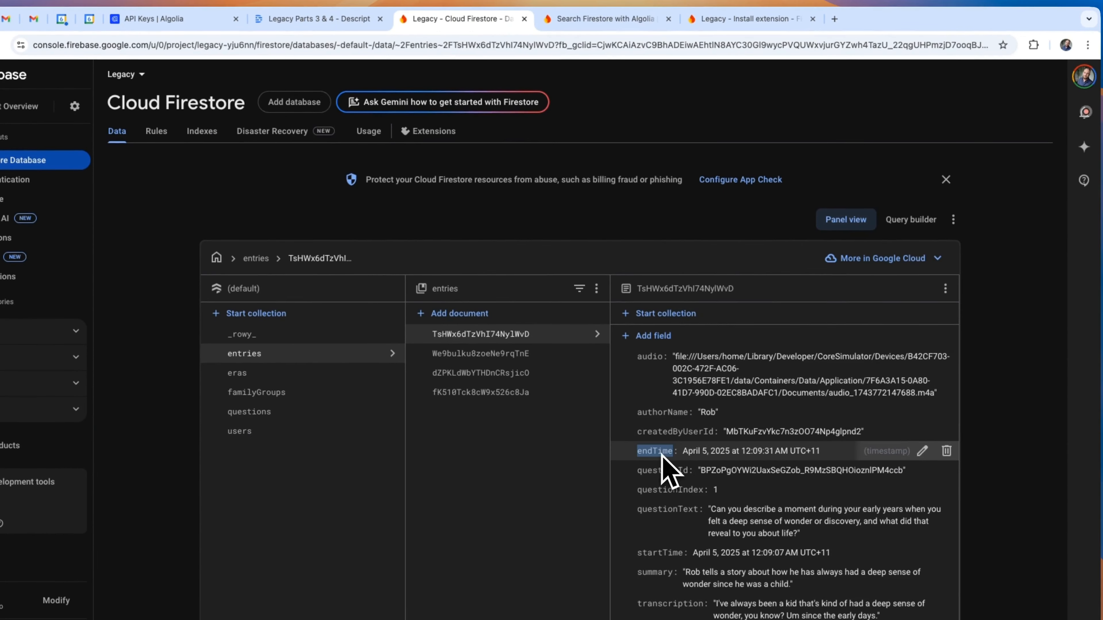
pyautogui.click(838, 15)
pyautogui.write('endTime')
# Add questionText, startTime and the remaining field names to Indexable Fields.
pyautogui.click(551, 17)
pyautogui.doubleClick(712, 539)
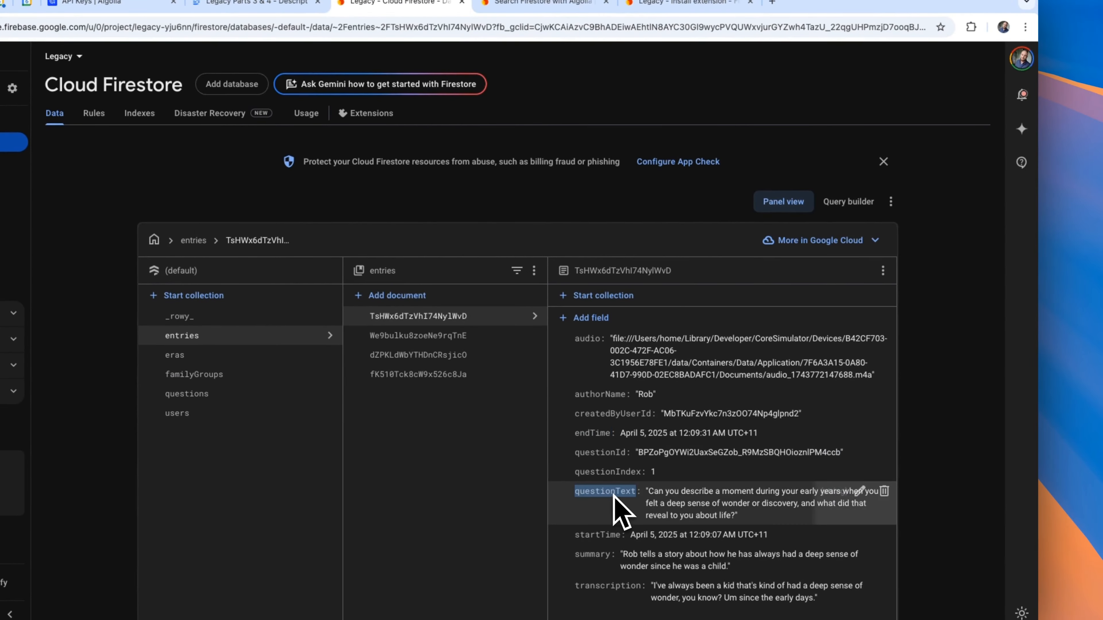
pyautogui.click(777, 48)
pyautogui.click(703, 48)
pyautogui.click(513, 49)
pyautogui.doubleClick(699, 579)
pyautogui.click(651, 49)
pyautogui.write('startTime')
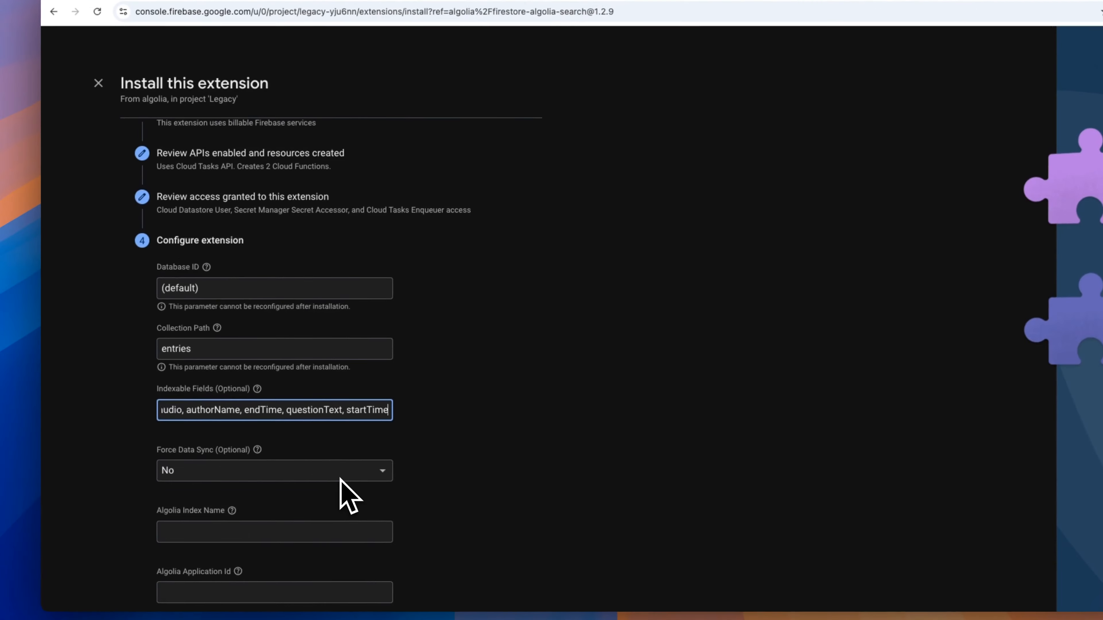
pyautogui.click(512, 48)
pyautogui.click(656, 51)
pyautogui.write(', sun')
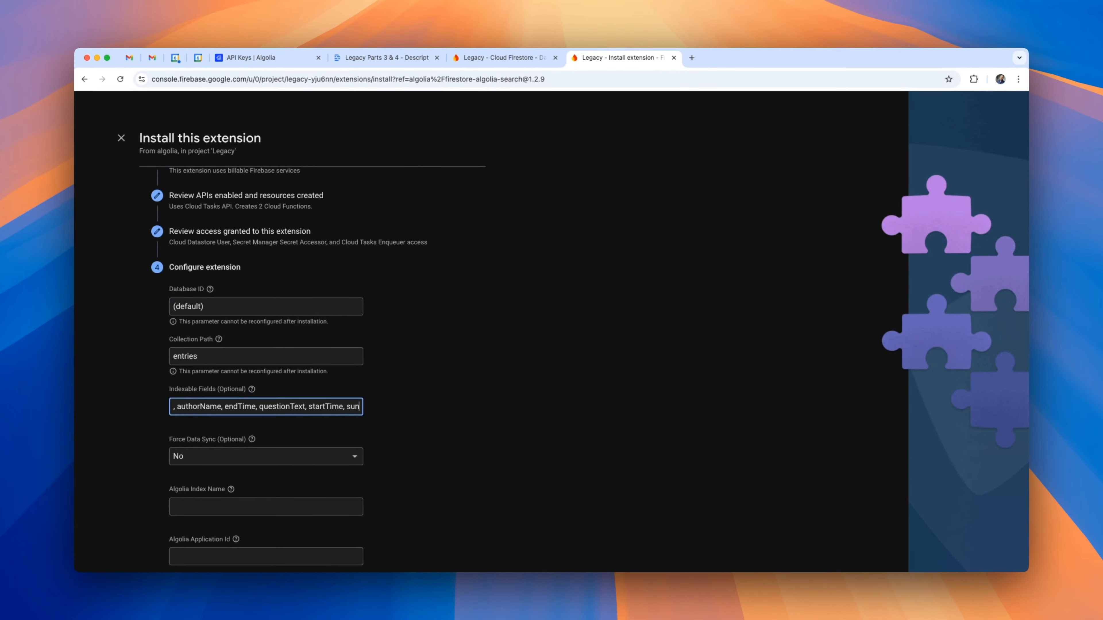
# Set Force Data Sync to Yes.
pyautogui.click(209, 456)
pyautogui.click(203, 496)
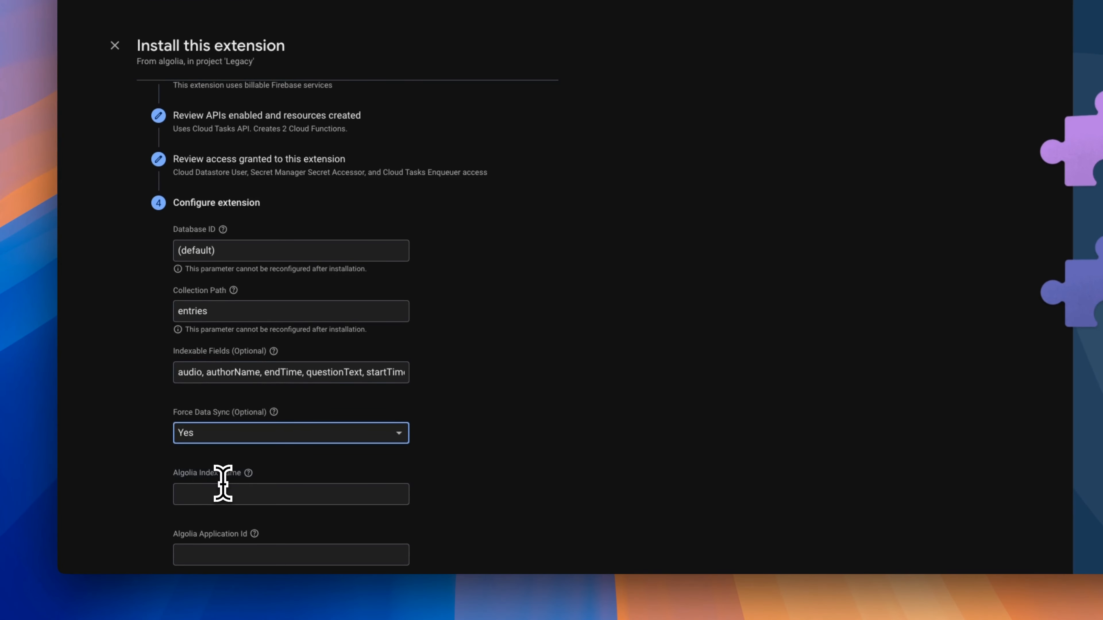
pyautogui.click(251, 493)
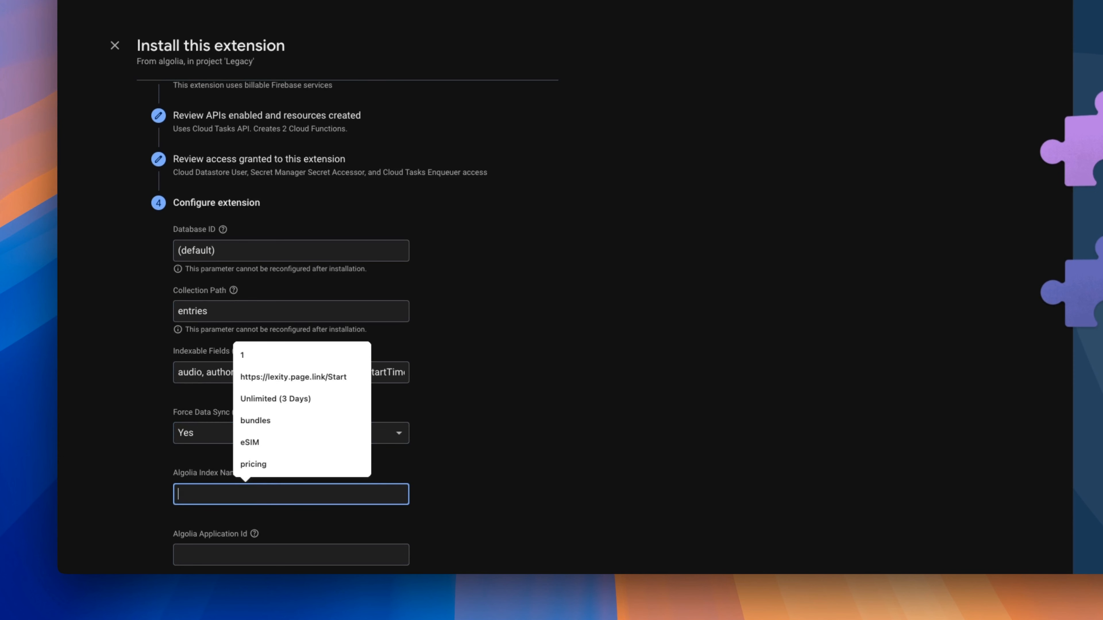
# Enter 'entries' as the Algolia Index Name and paste in the Application ID and API key.
pyautogui.write('entries')
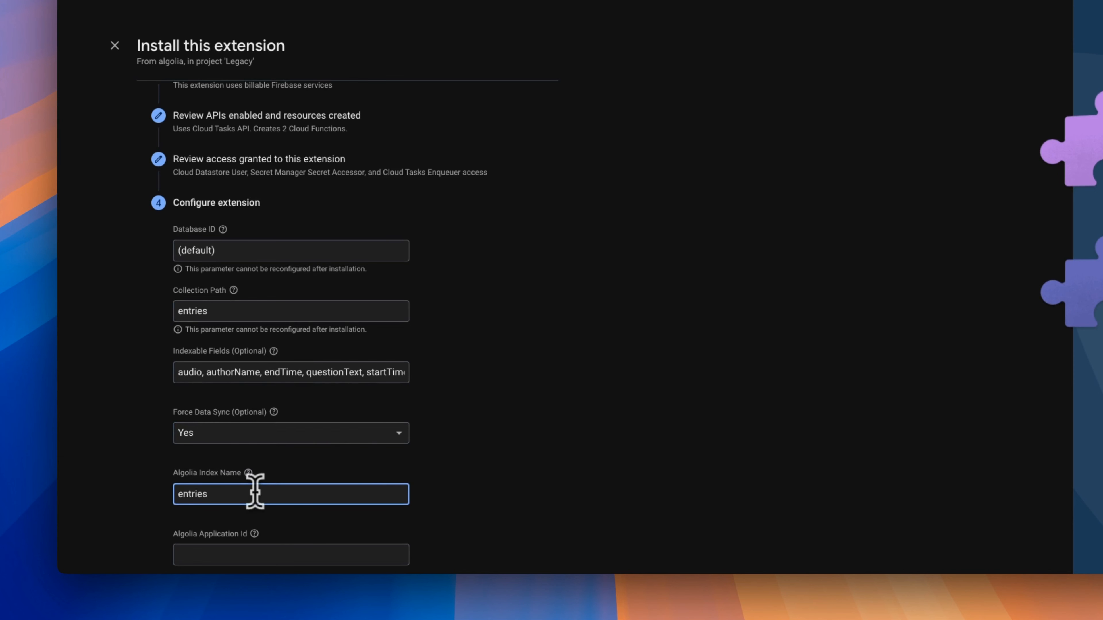
pyautogui.click(330, 561)
pyautogui.write('AWSQ4MIPFP')
pyautogui.scroll(-3, 499, 432)
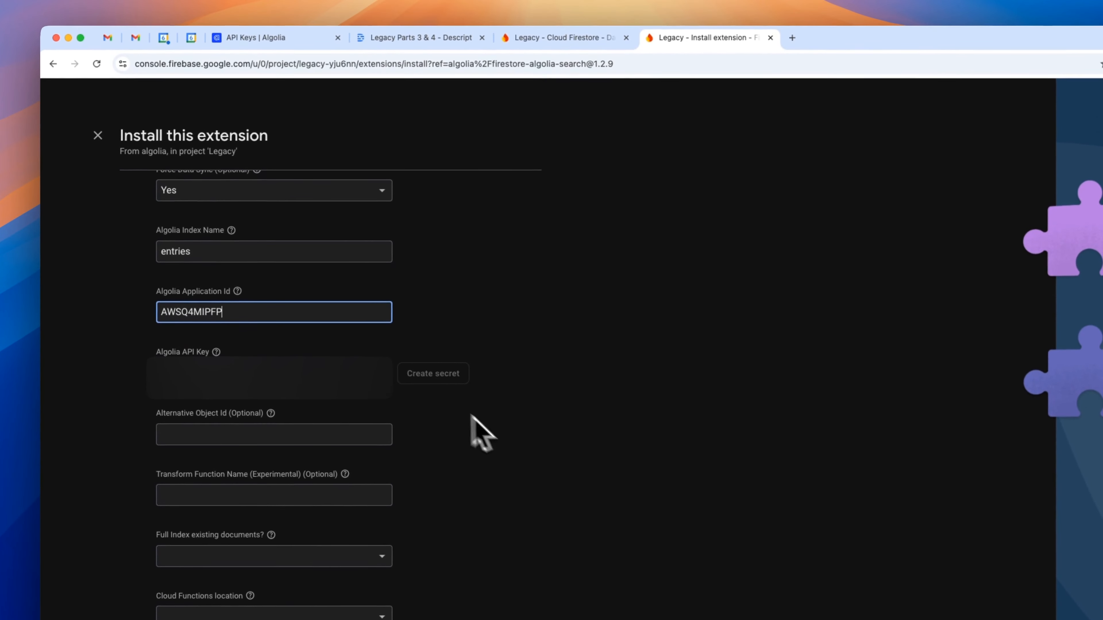
pyautogui.click(369, 375)
pyautogui.press('super+v')
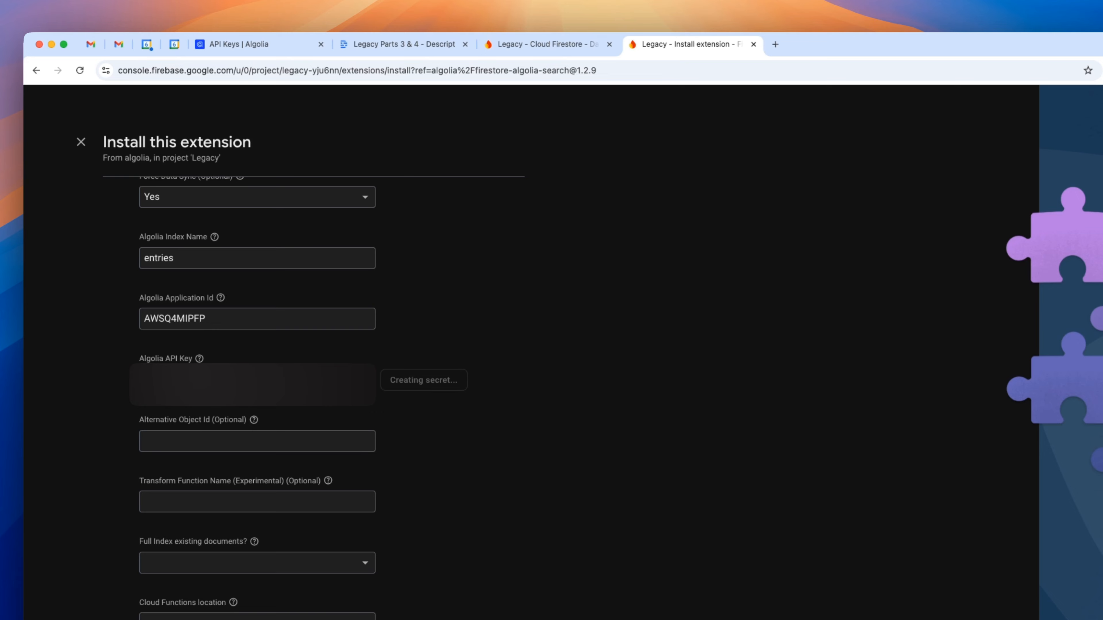
# Set Full Index existing documents to Yes and pick a Cloud Functions region, then return to FlutterFlow.
pyautogui.moveTo(254, 420)
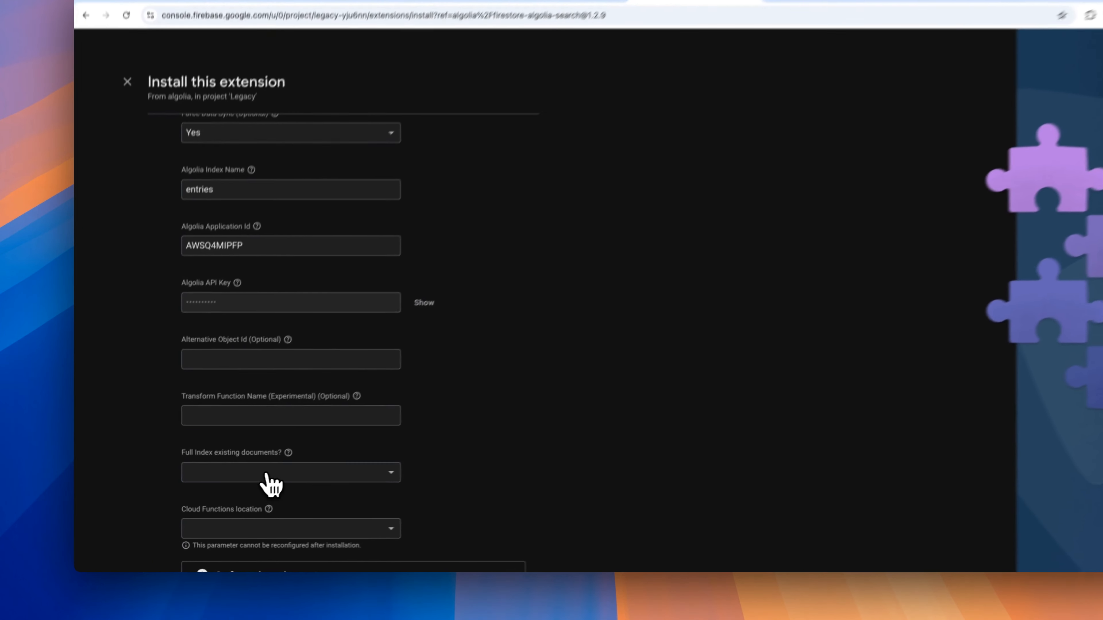
pyautogui.click(243, 484)
pyautogui.click(208, 501)
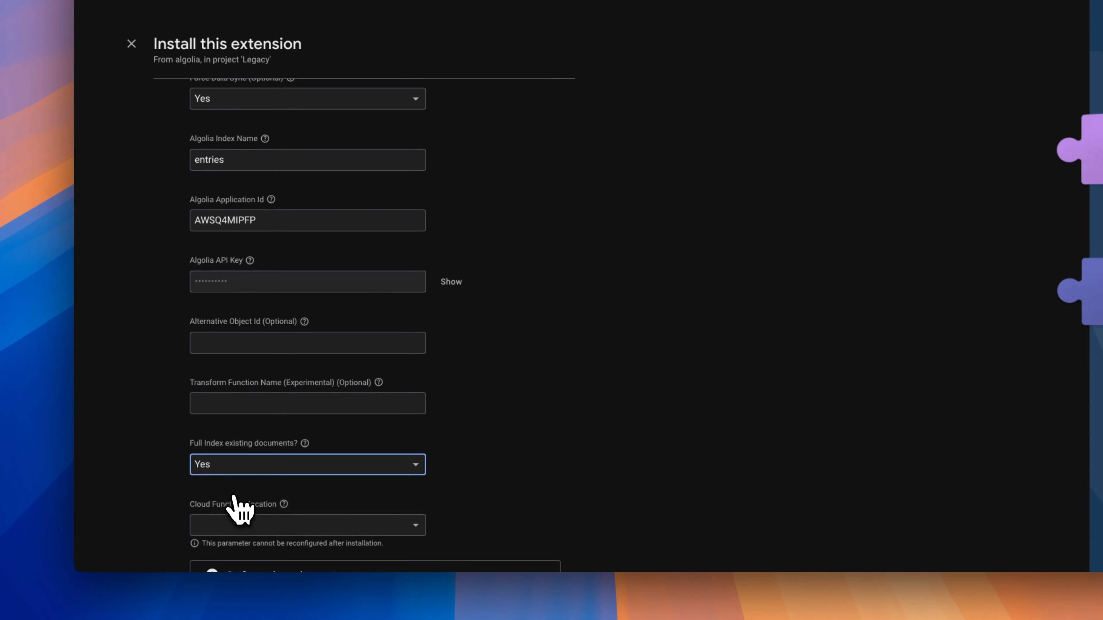
pyautogui.scroll(1, 233, 496)
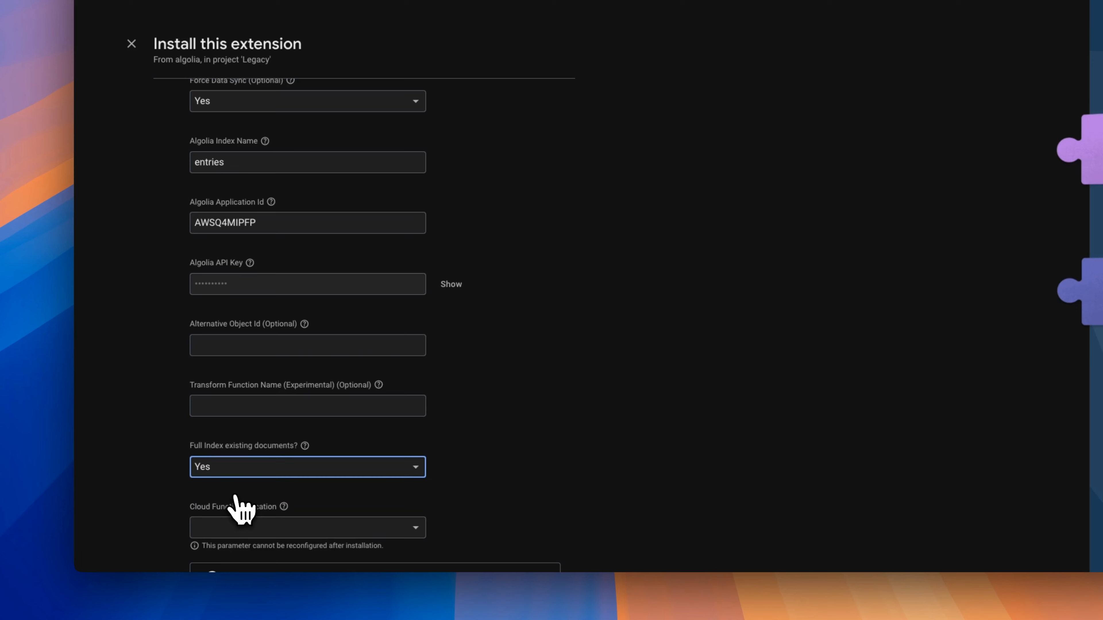
pyautogui.scroll(-3, 235, 496)
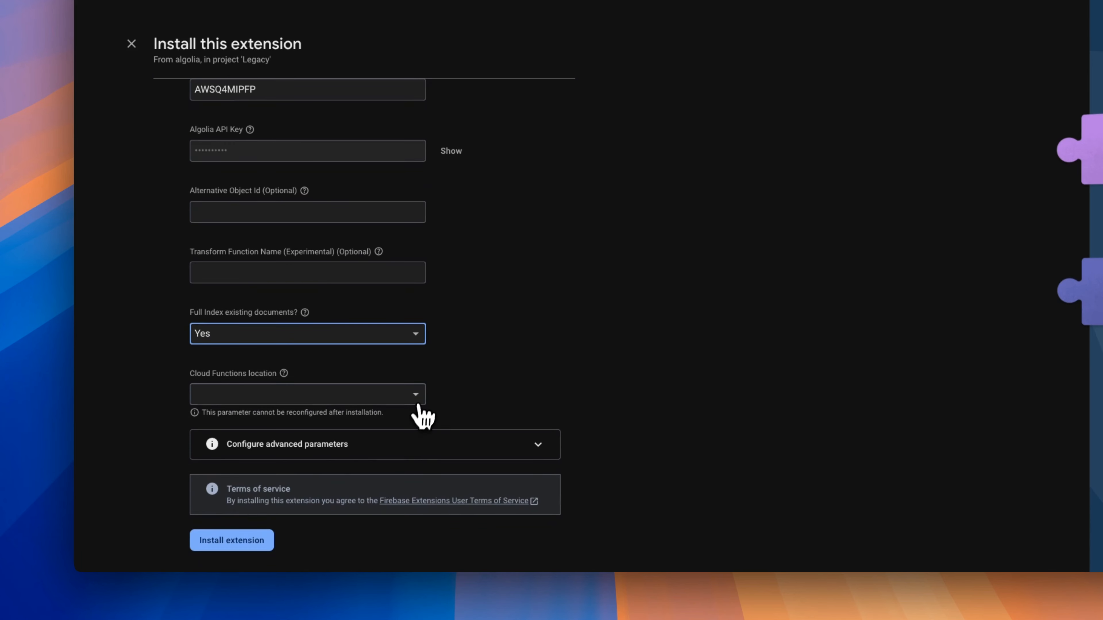
pyautogui.click(417, 397)
pyautogui.scroll(-5, 417, 484)
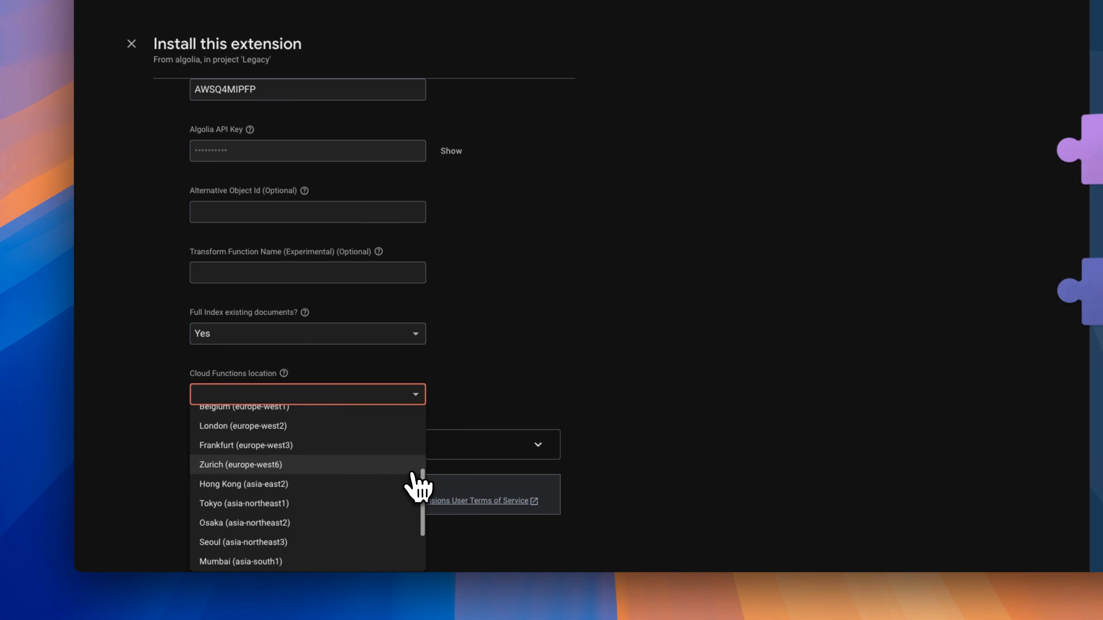
pyautogui.scroll(-2, 415, 483)
pyautogui.scroll(4, 415, 482)
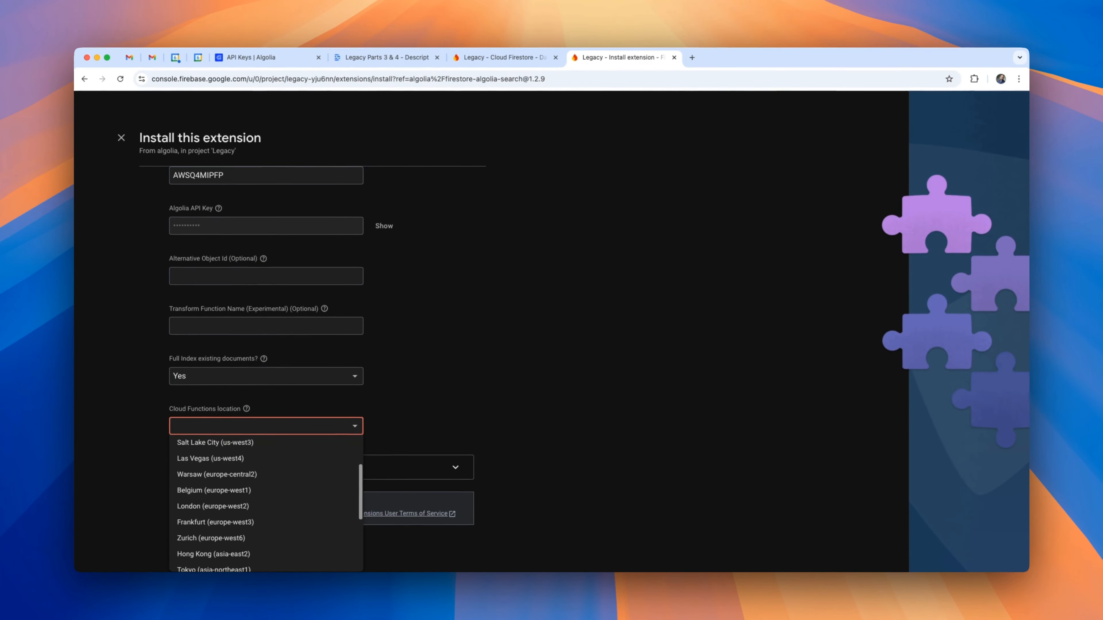
pyautogui.scroll(3, 353, 491)
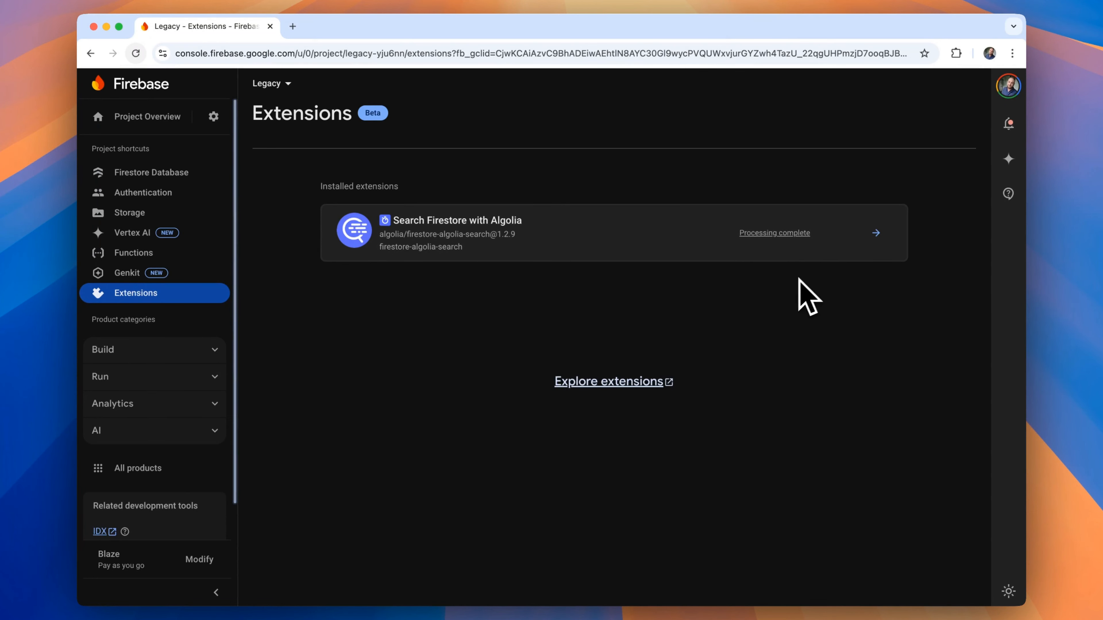
pyautogui.press('super+Tab')
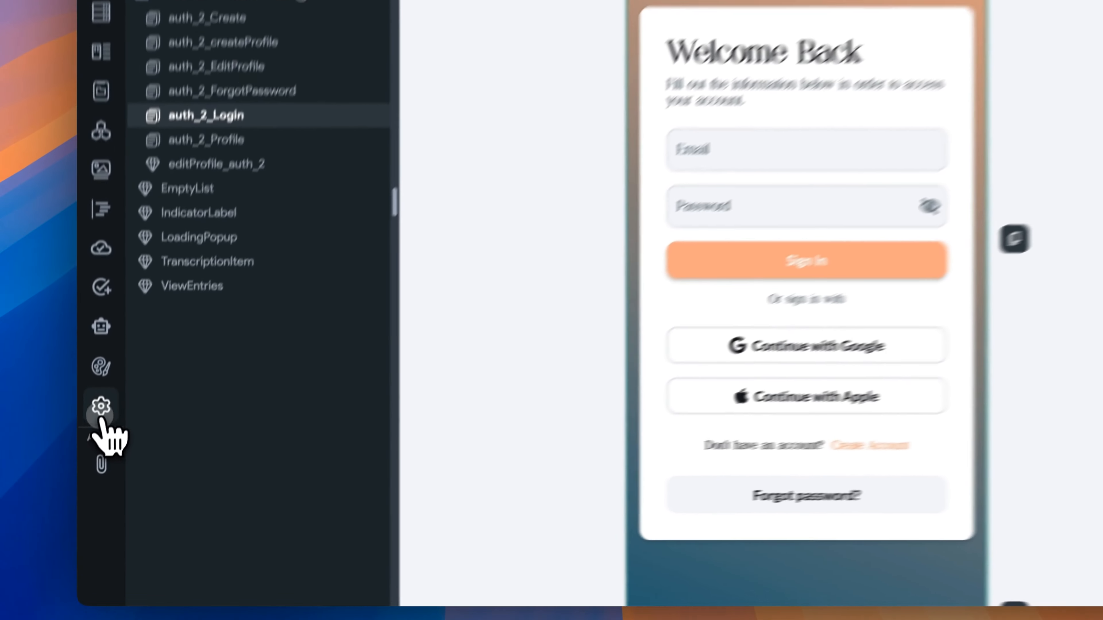
# Turn on the Algolia integration in FlutterFlow settings and check 'entries' under Indexed Collections.
pyautogui.click(93, 472)
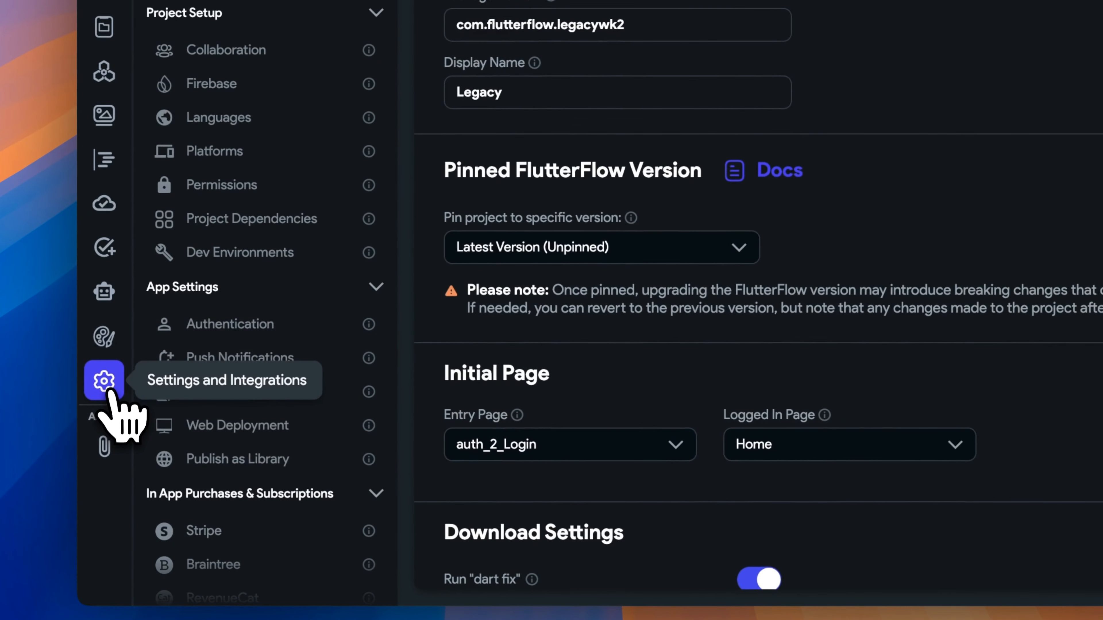
pyautogui.scroll(-10, 301, 432)
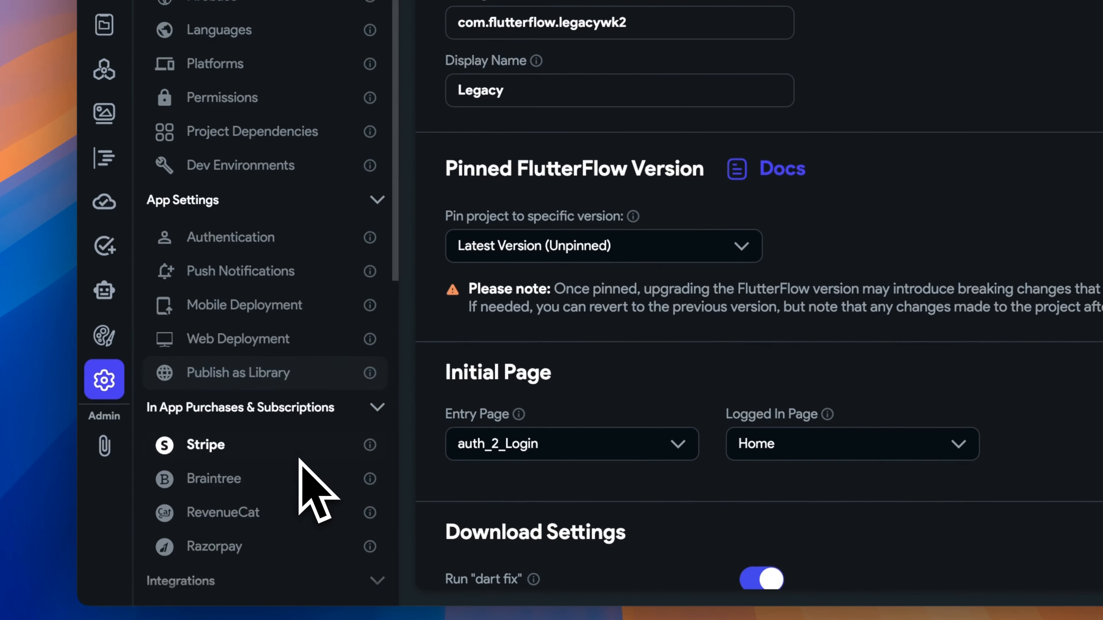
pyautogui.scroll(-1, 302, 463)
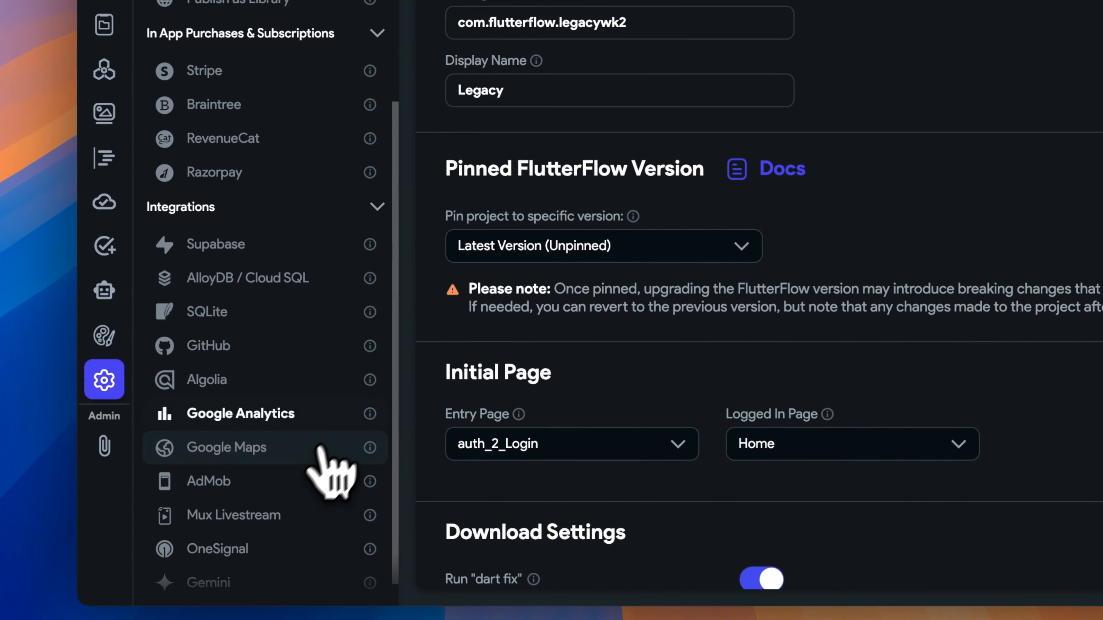
pyautogui.click(306, 387)
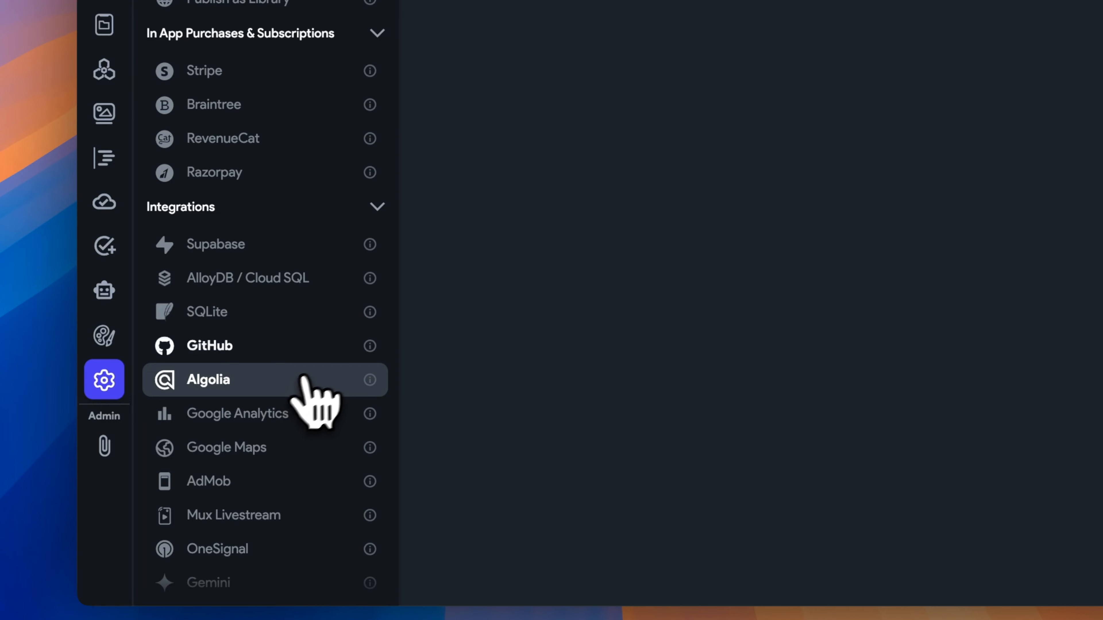
pyautogui.click(595, 0)
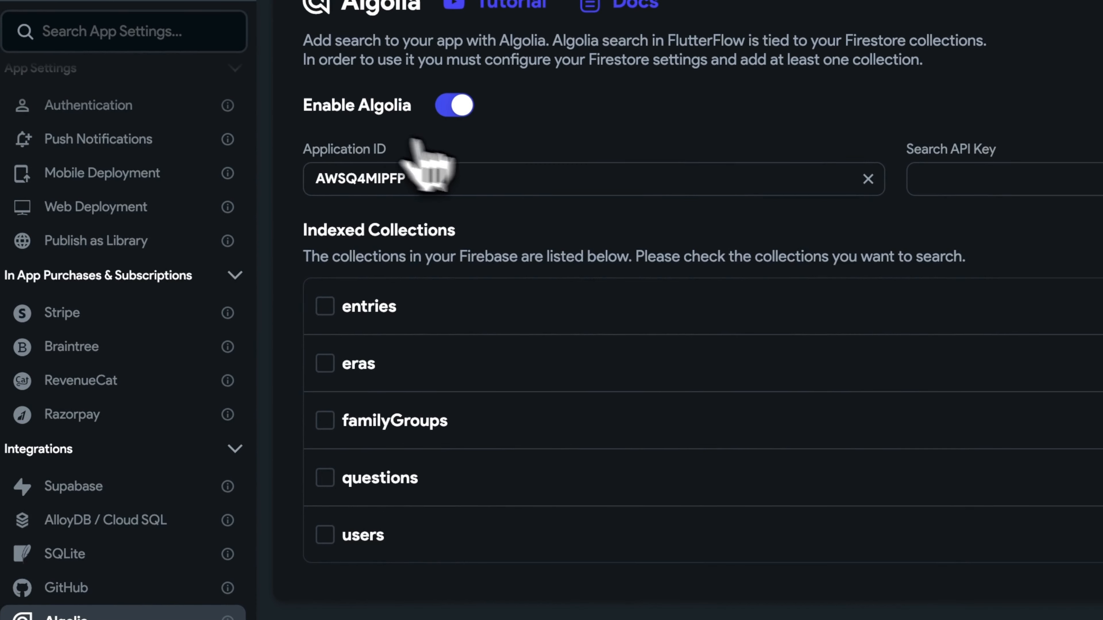
pyautogui.click(978, 181)
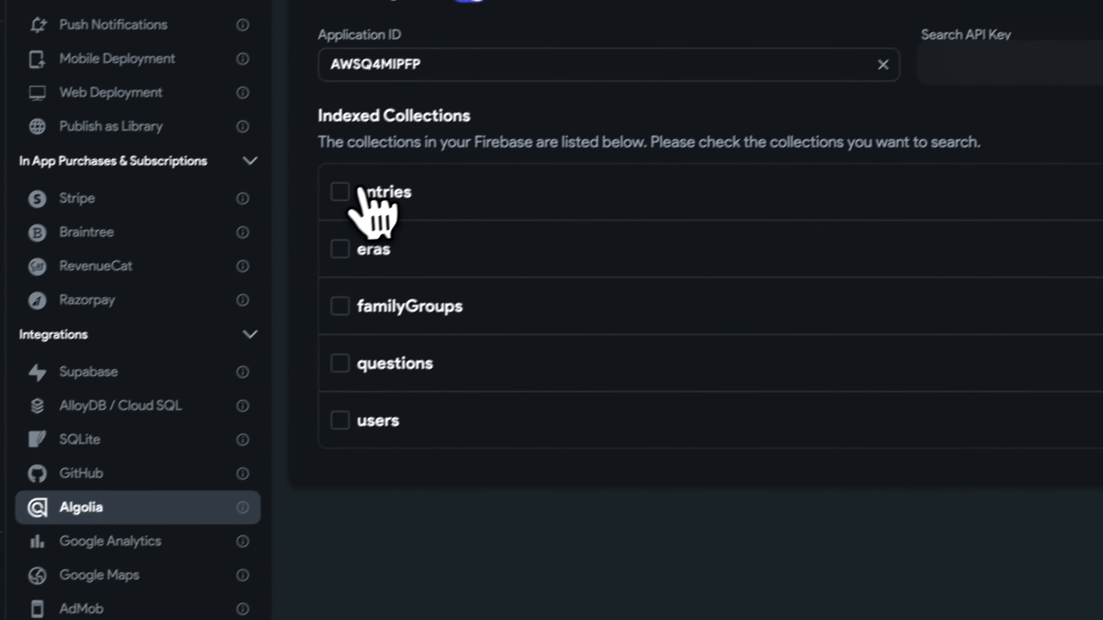
pyautogui.click(361, 182)
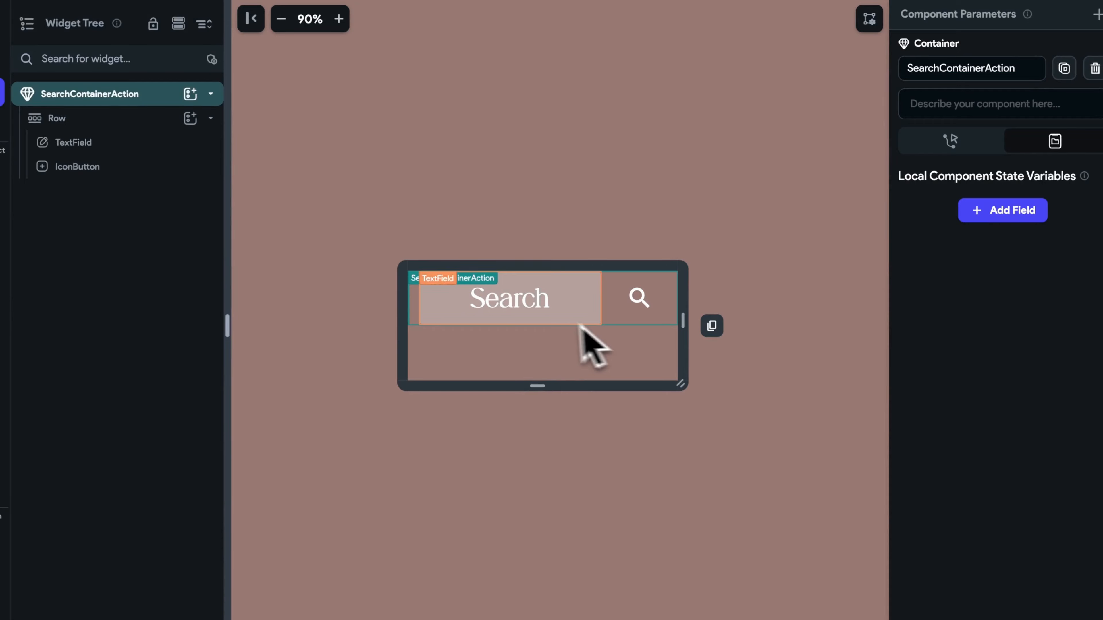
# Add an On Tap trigger to the search icon button in the Action Flow Editor.
pyautogui.click(579, 323)
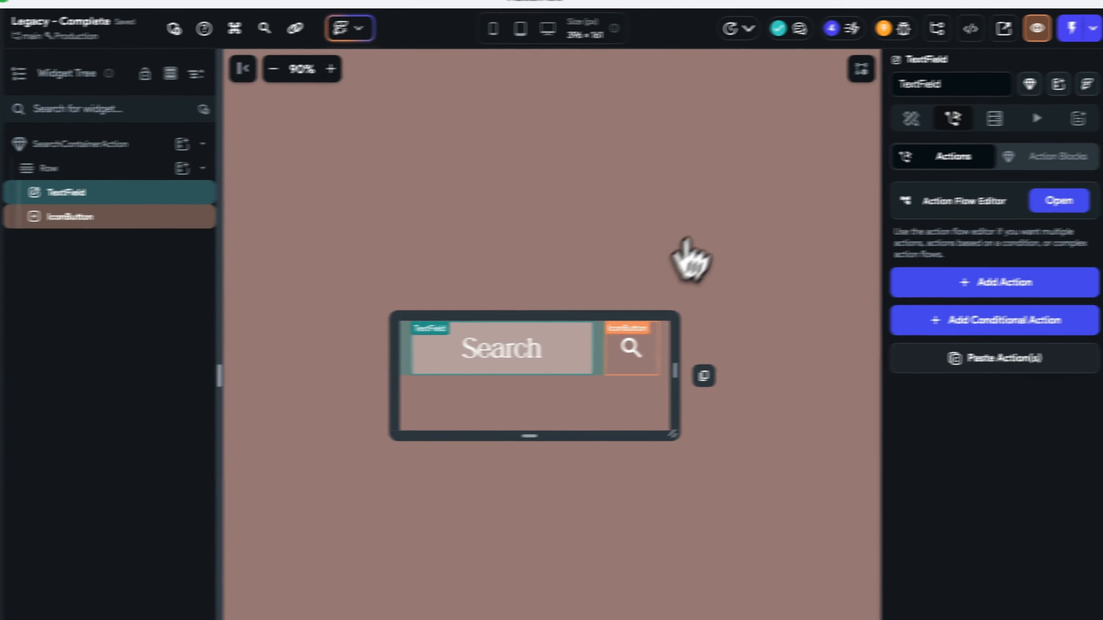
pyautogui.click(760, 348)
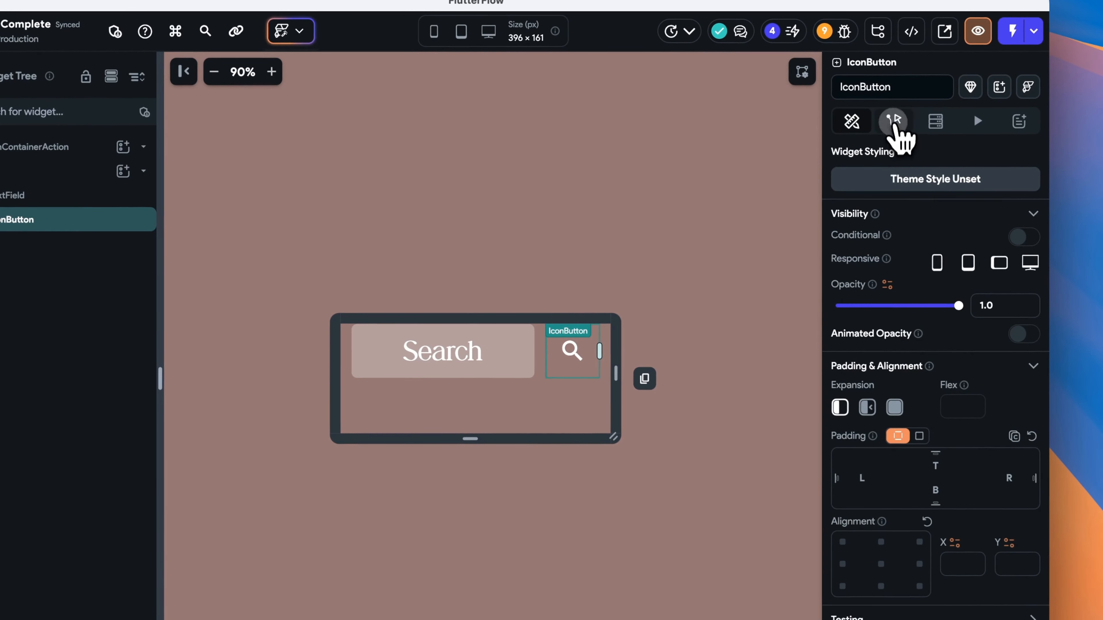
pyautogui.click(893, 123)
pyautogui.click(992, 203)
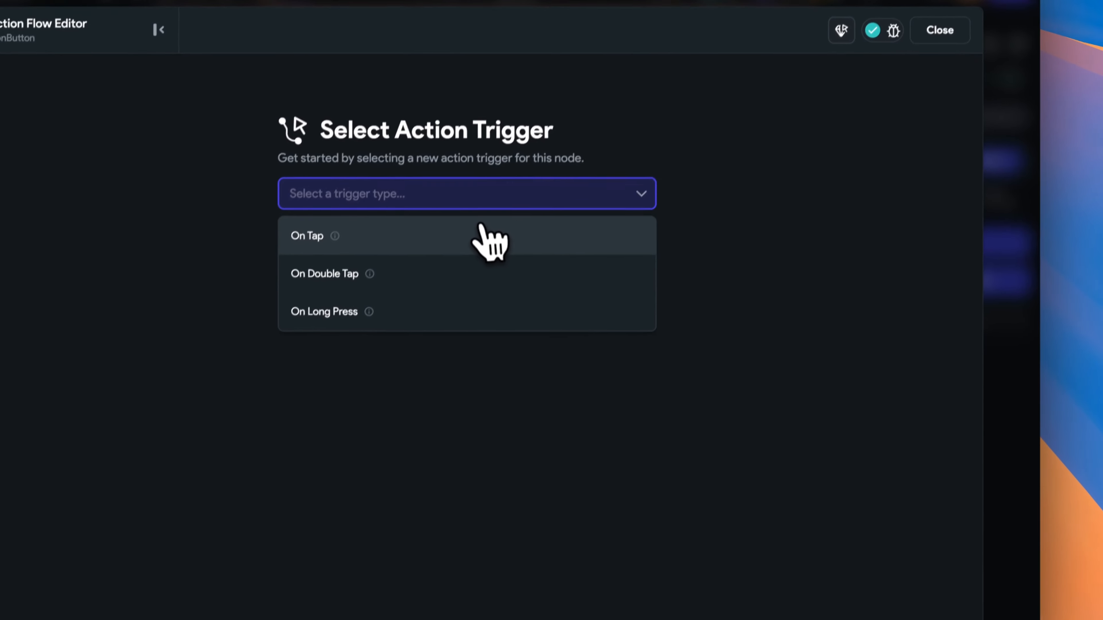
pyautogui.click(480, 235)
# Add an Algolia Search action on the entries collection, taking the search term from a variable.
pyautogui.click(627, 367)
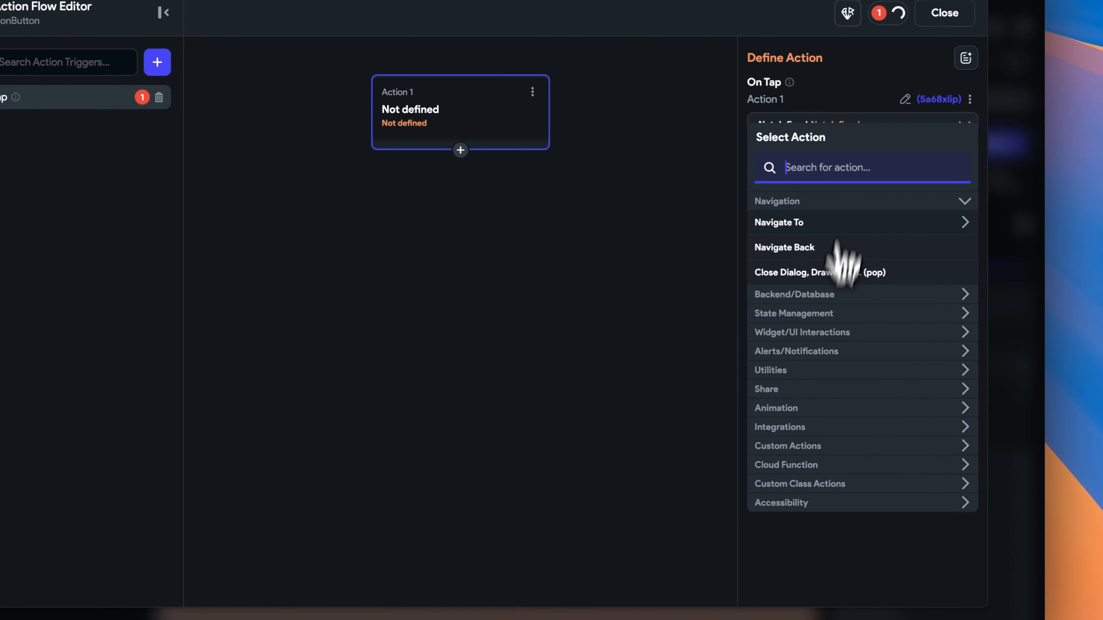
pyautogui.write('algol')
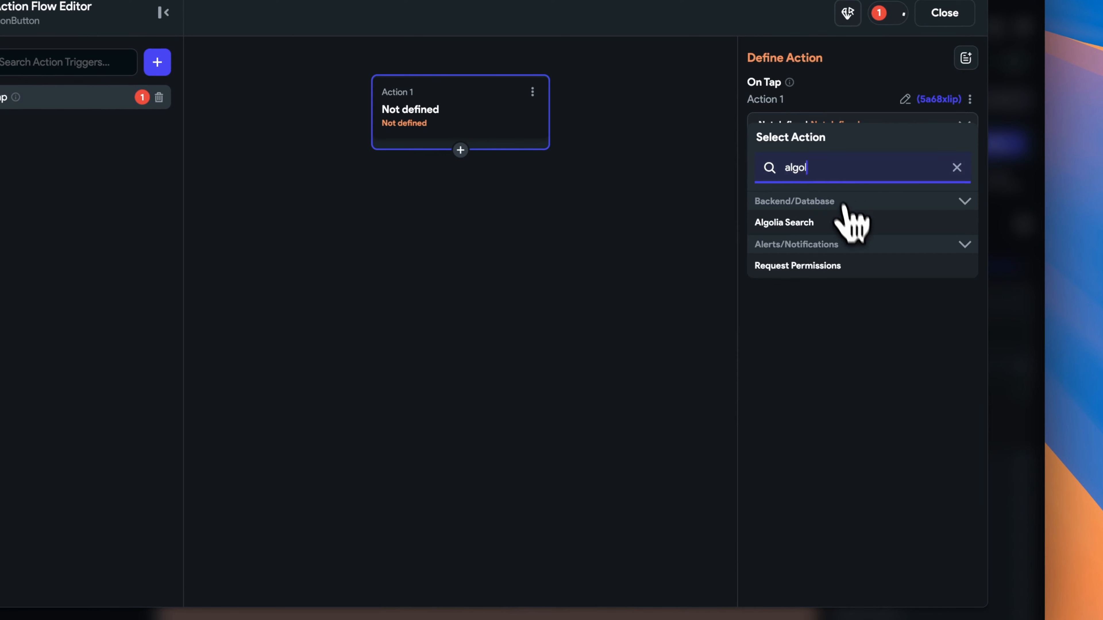
pyautogui.click(845, 220)
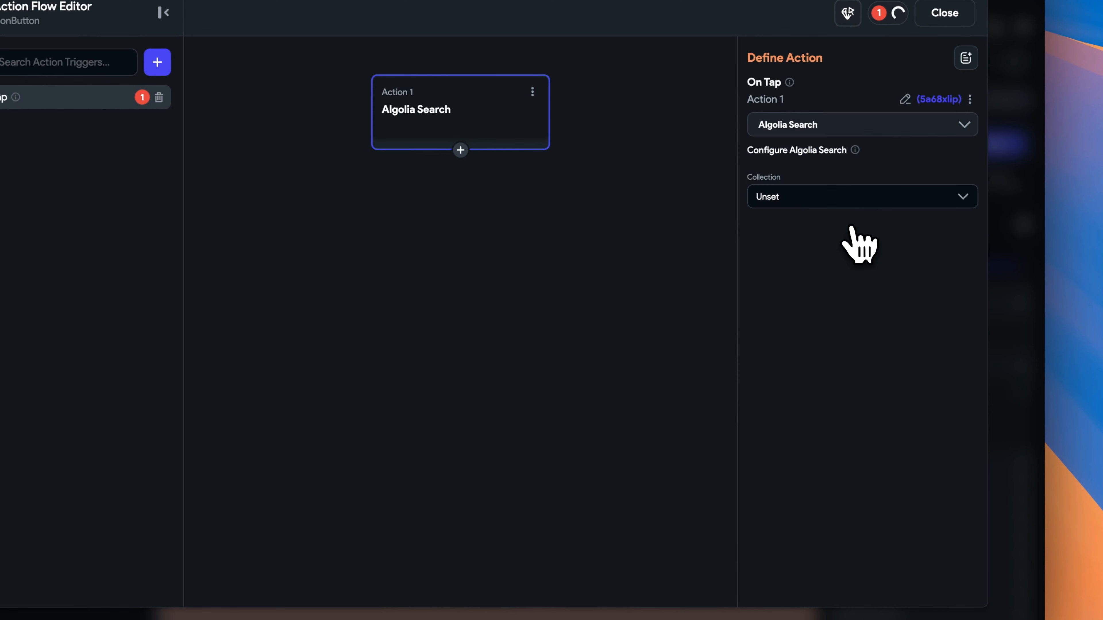
pyautogui.click(901, 201)
pyautogui.click(894, 228)
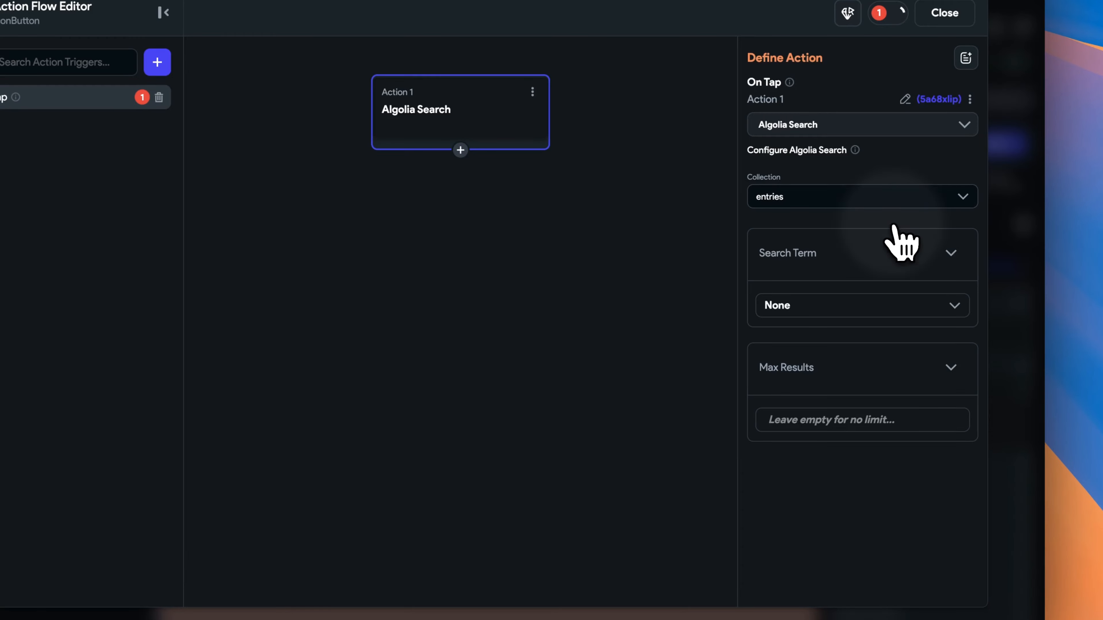
pyautogui.click(916, 306)
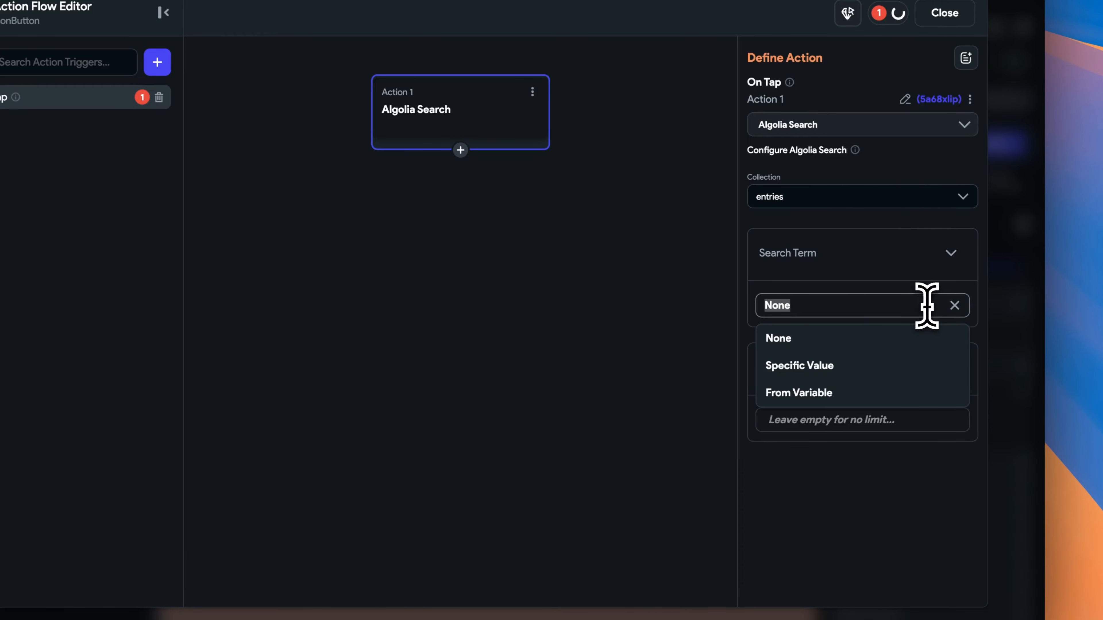
pyautogui.click(907, 393)
pyautogui.click(803, 347)
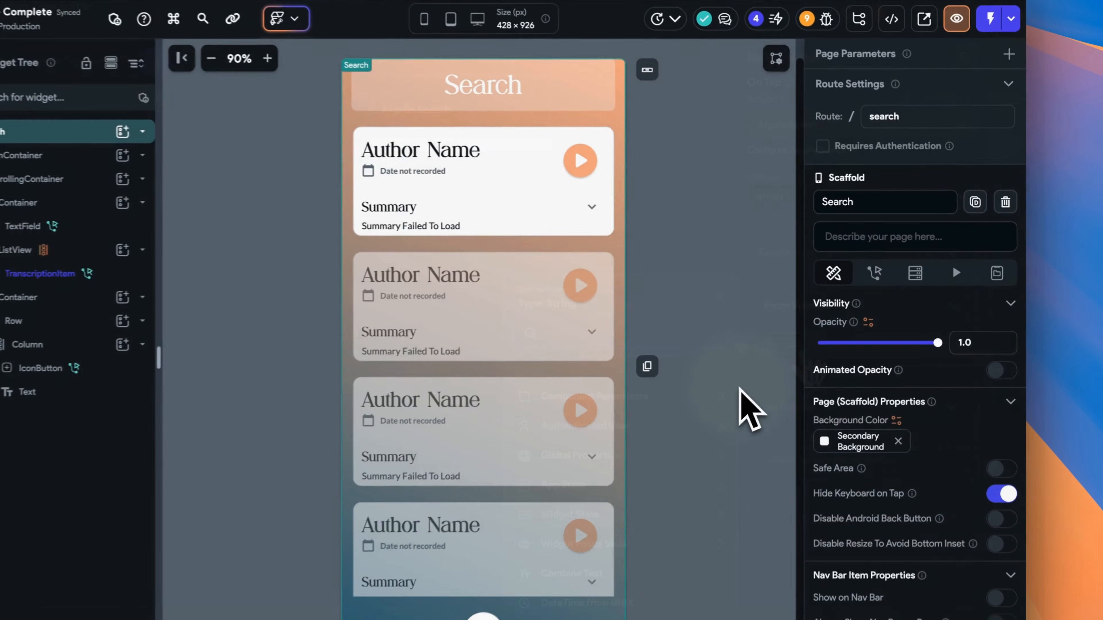
# Set the search TextField's Update Delay to 300 ms and review its Algolia Search action.
pyautogui.click(557, 88)
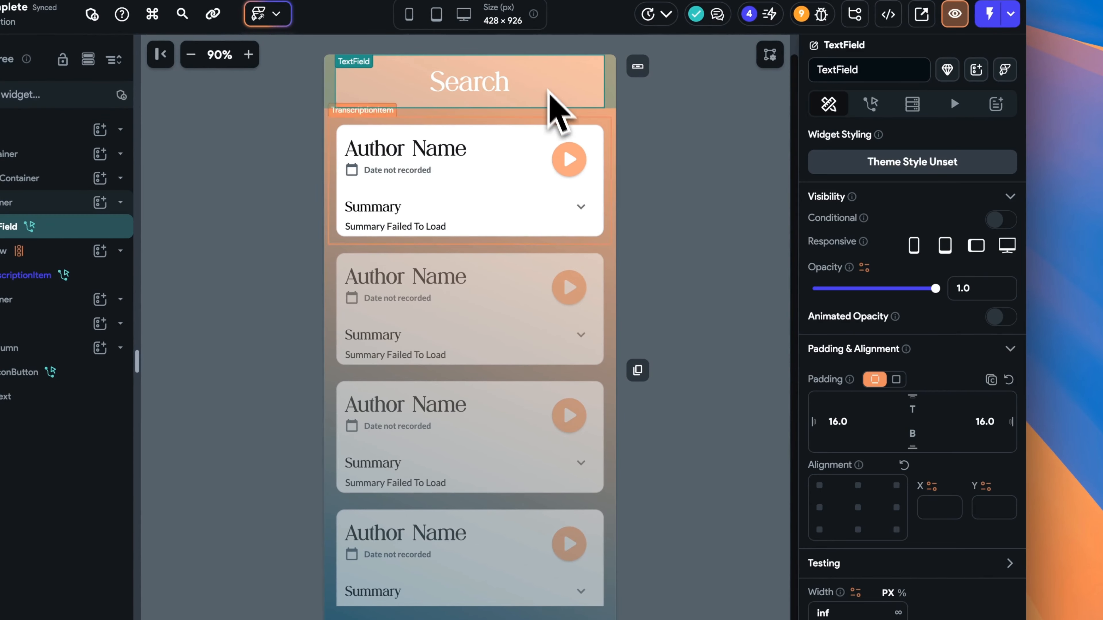
pyautogui.scroll(-15, 973, 491)
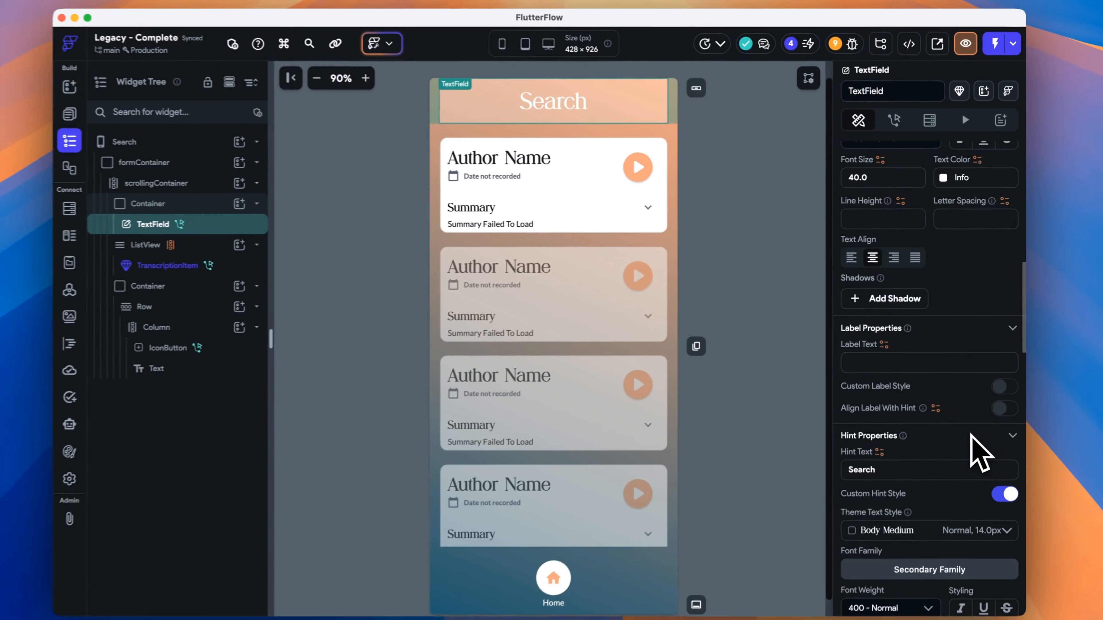
pyautogui.scroll(-15, 971, 436)
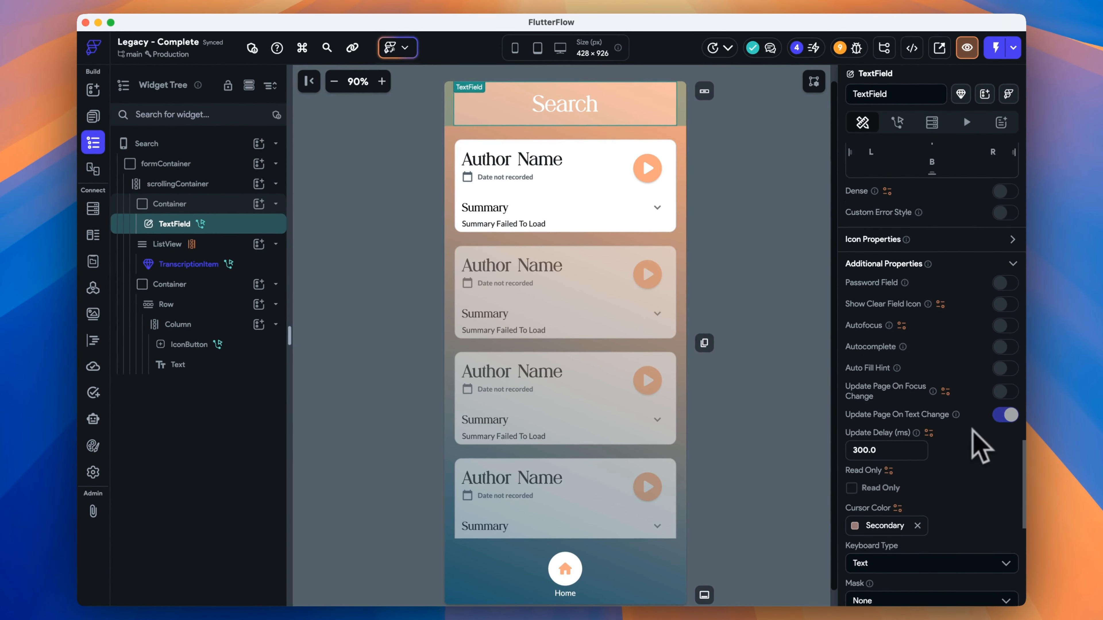
pyautogui.scroll(-1, 981, 448)
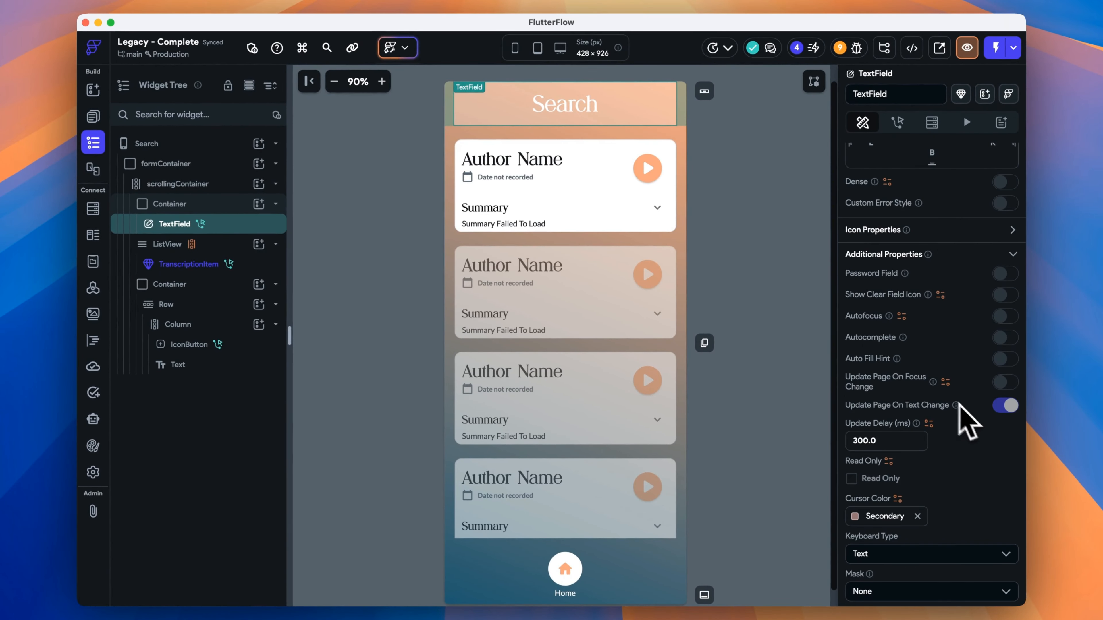
pyautogui.moveTo(885, 441); pyautogui.dragTo(829, 438)
pyautogui.write('300')
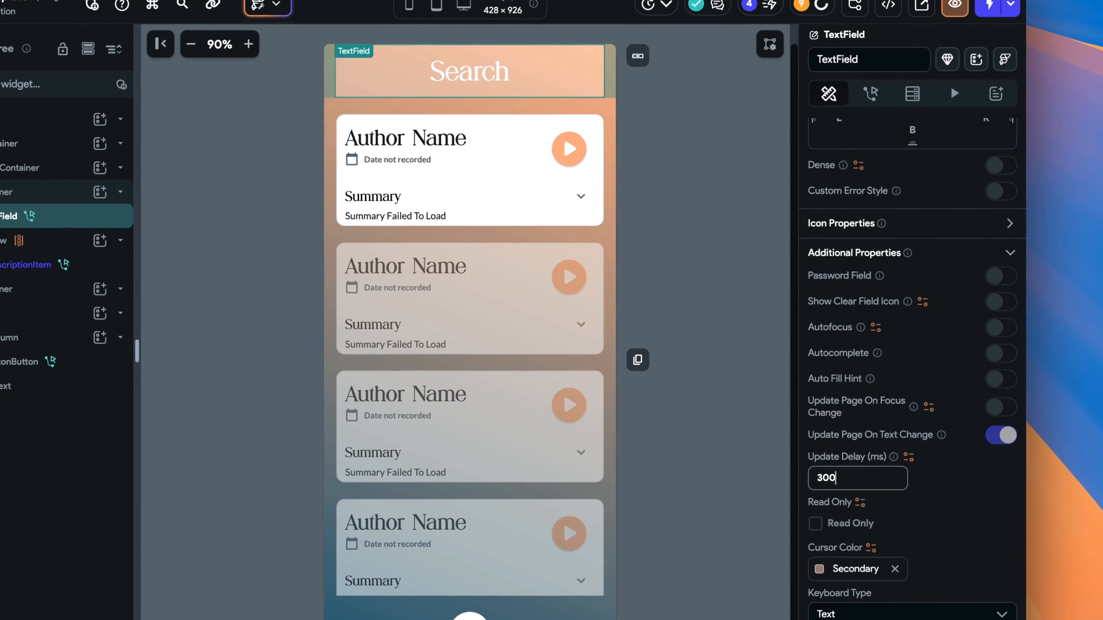
pyautogui.click(870, 94)
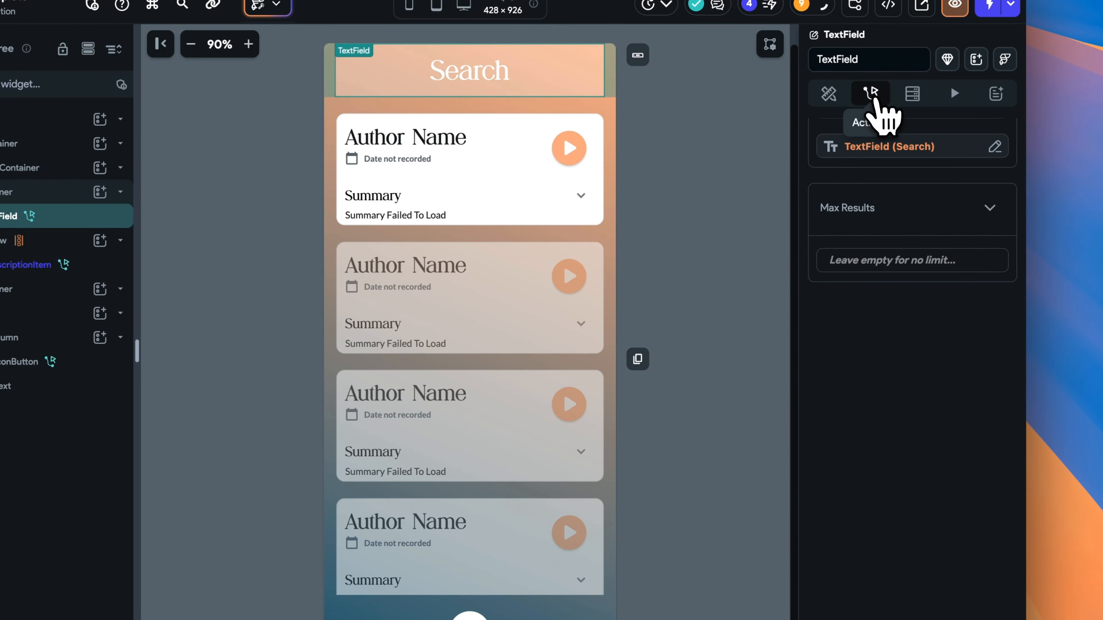
pyautogui.click(1005, 180)
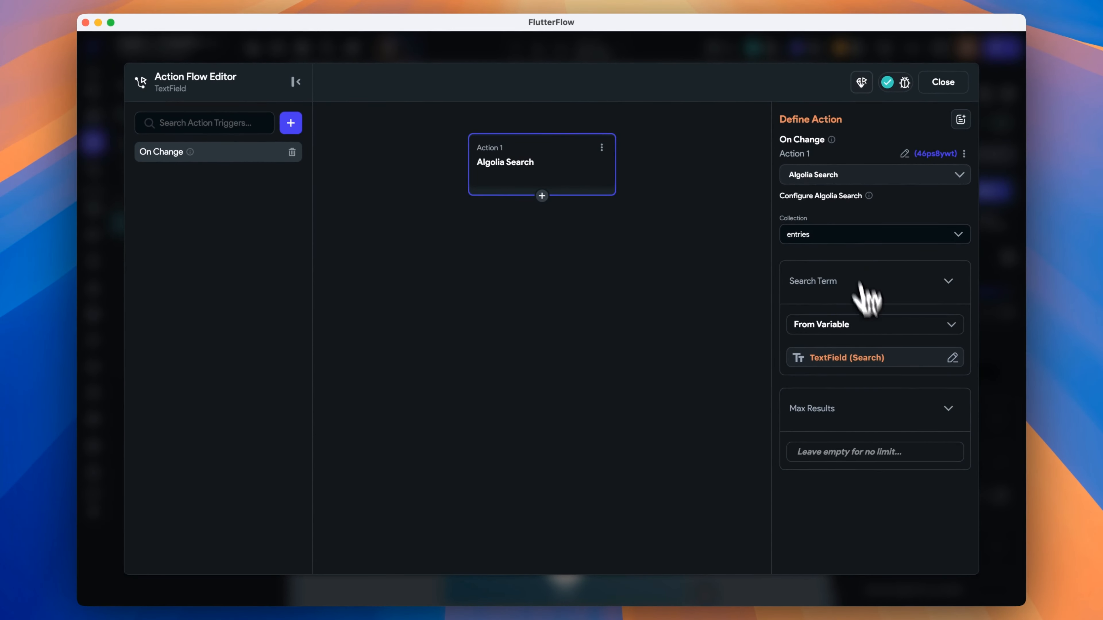
pyautogui.click(946, 88)
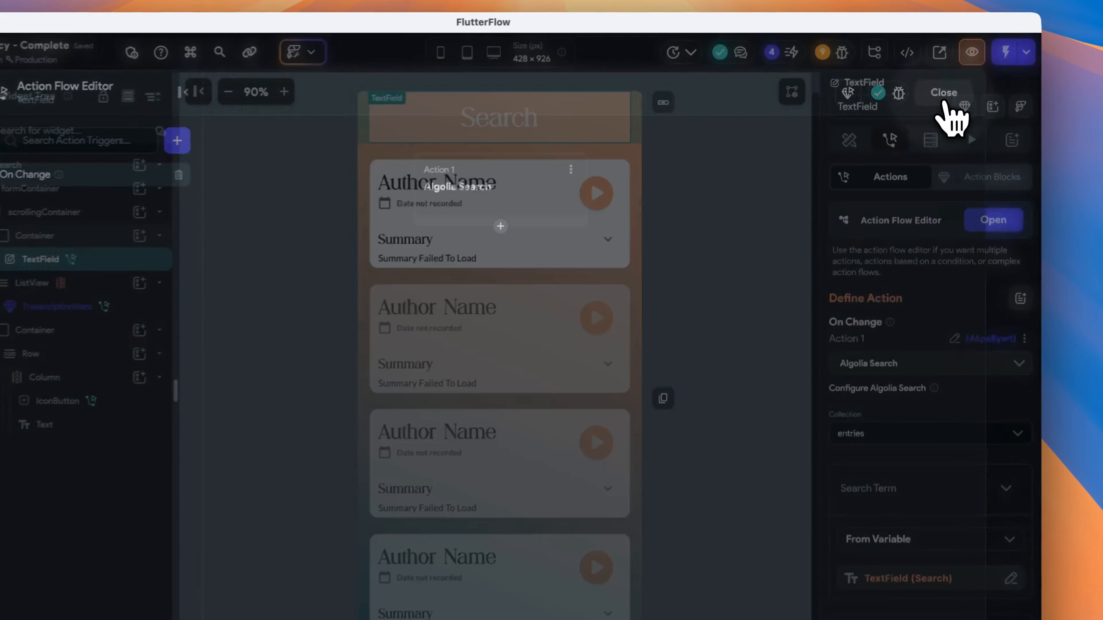
# Re-bind the results ListView to Algolia Search Results entries Documents, shown as TranscriptionItem.
pyautogui.click(727, 194)
pyautogui.click(610, 241)
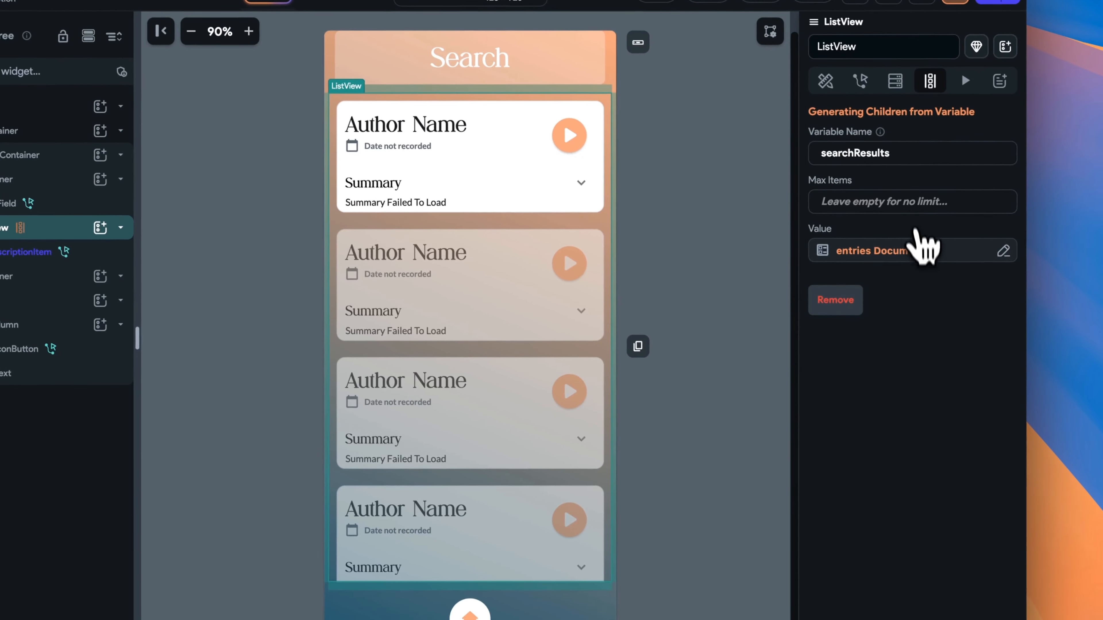
pyautogui.click(938, 313)
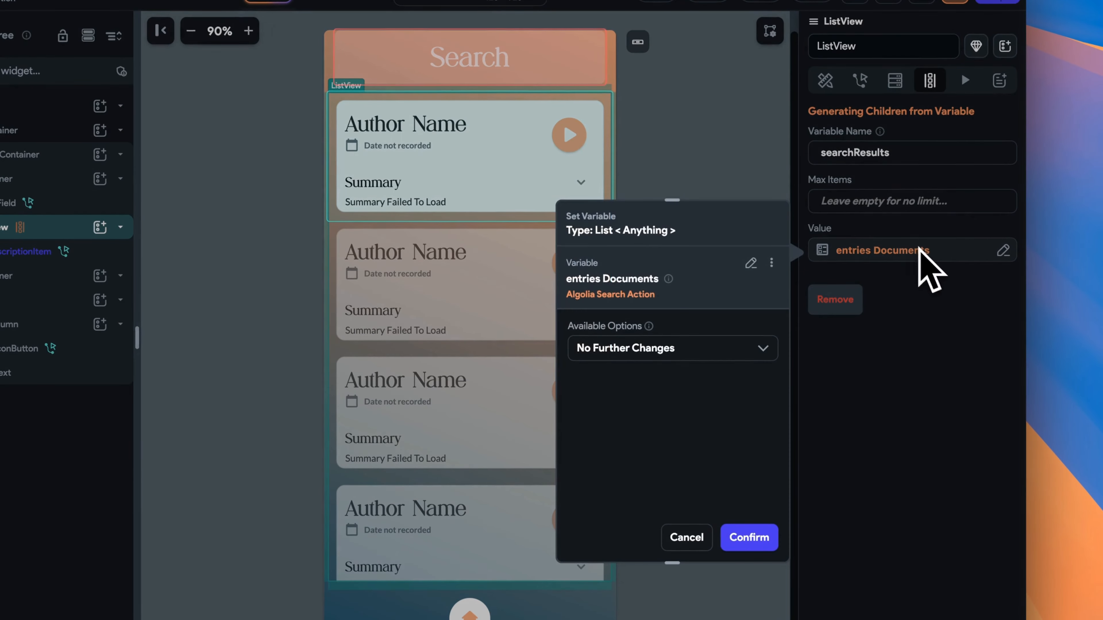
pyautogui.click(752, 263)
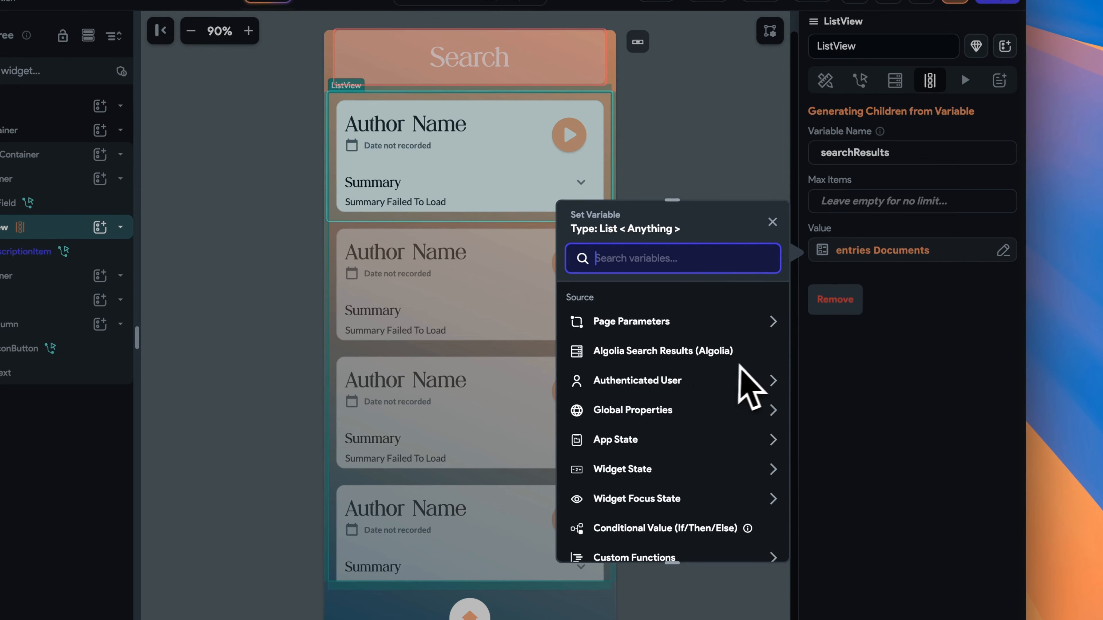
pyautogui.click(704, 352)
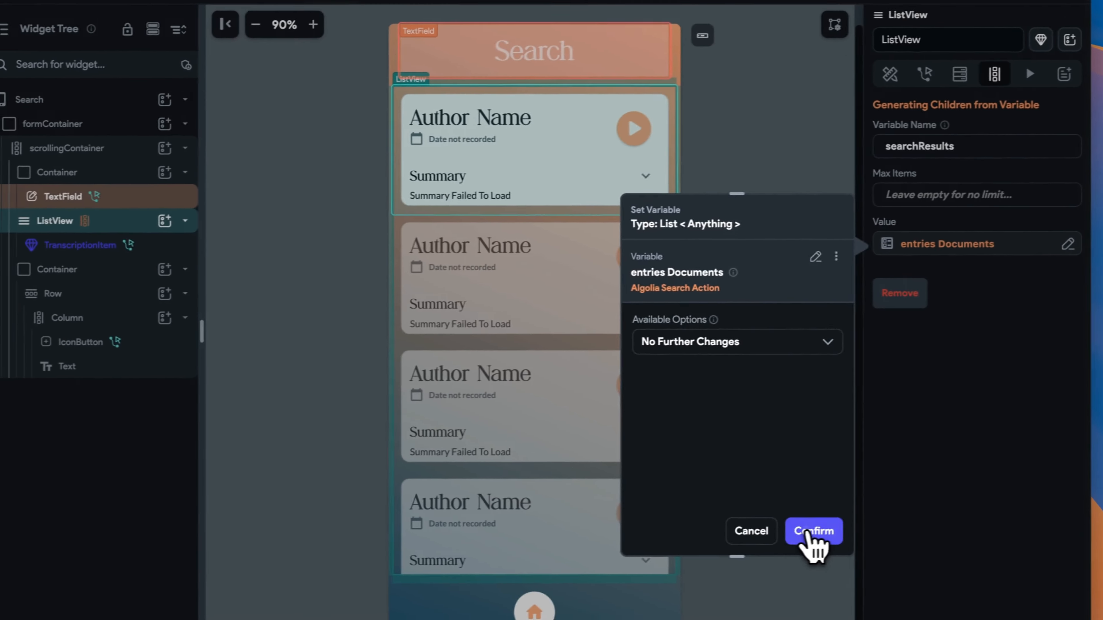
pyautogui.click(743, 538)
pyautogui.click(718, 432)
pyautogui.click(574, 165)
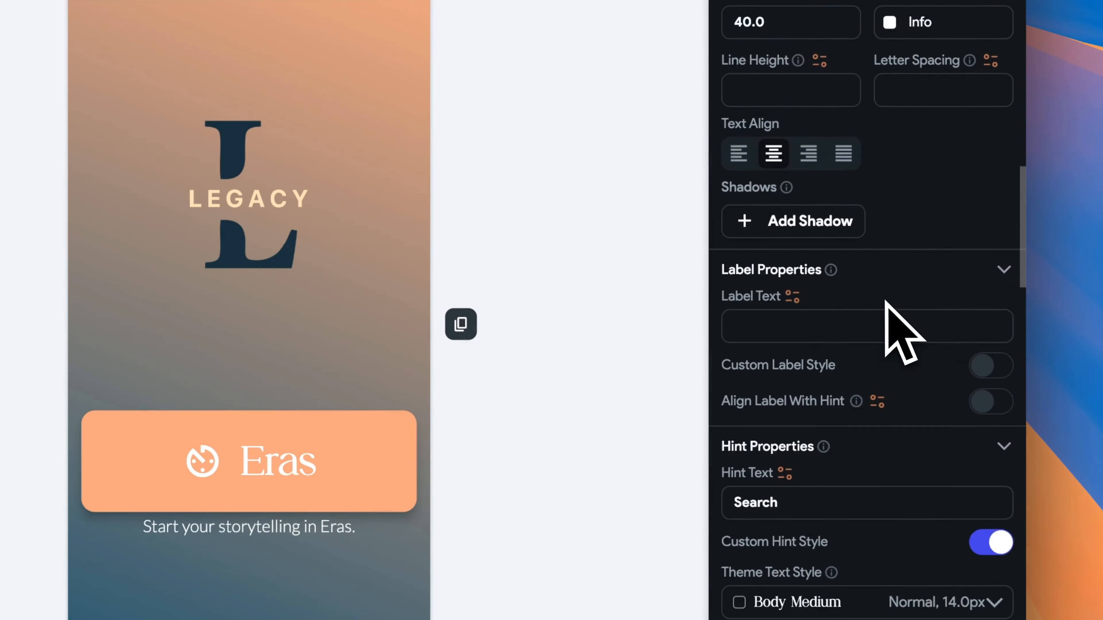
# Choose the entries Documents variable as the search field's Autocomplete Options source.
pyautogui.scroll(-10, 903, 328)
pyautogui.scroll(-20, 904, 328)
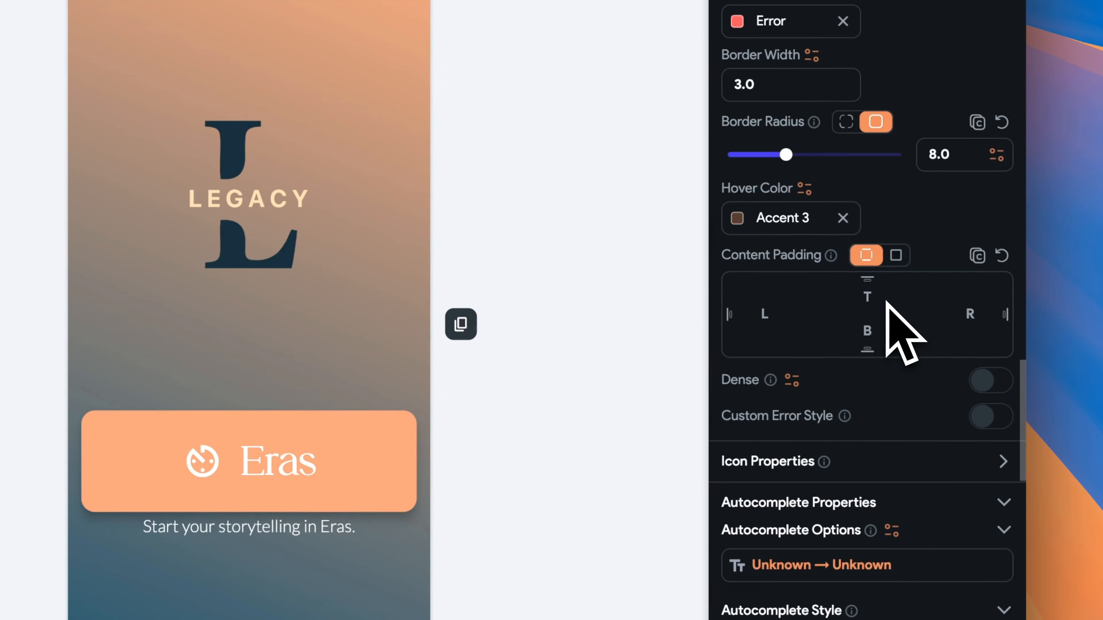
pyautogui.click(846, 238)
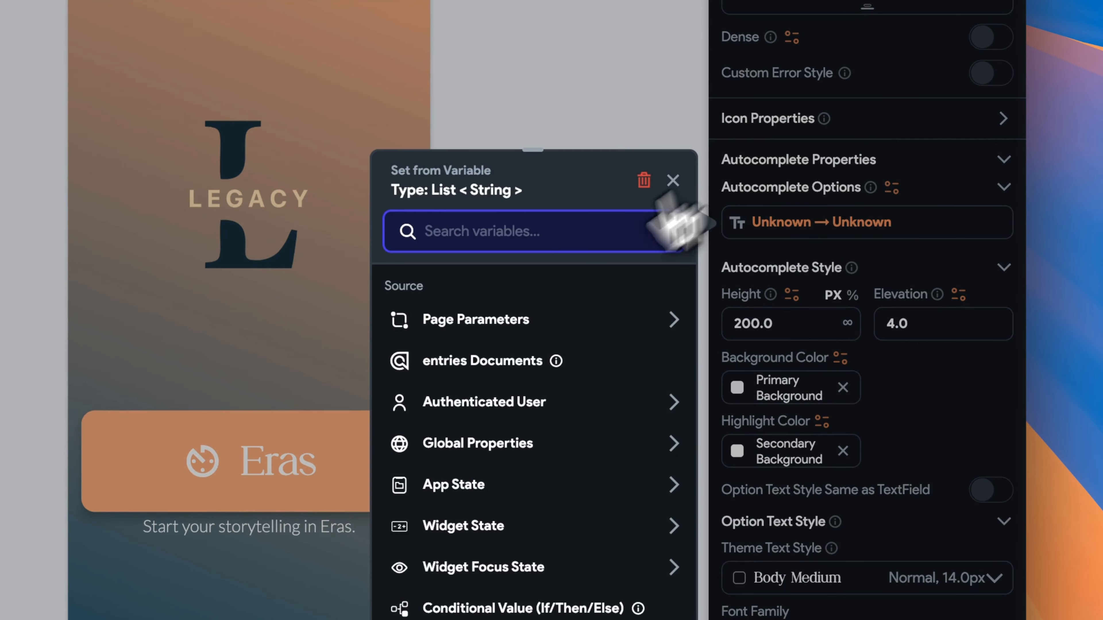
pyautogui.click(595, 370)
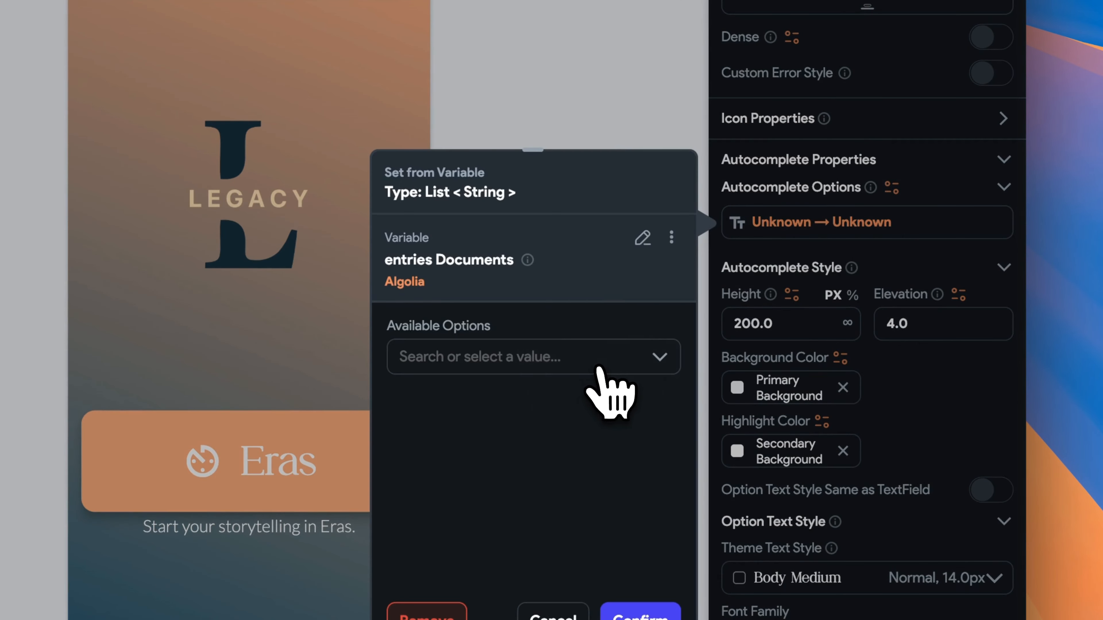
pyautogui.click(638, 260)
pyautogui.click(603, 369)
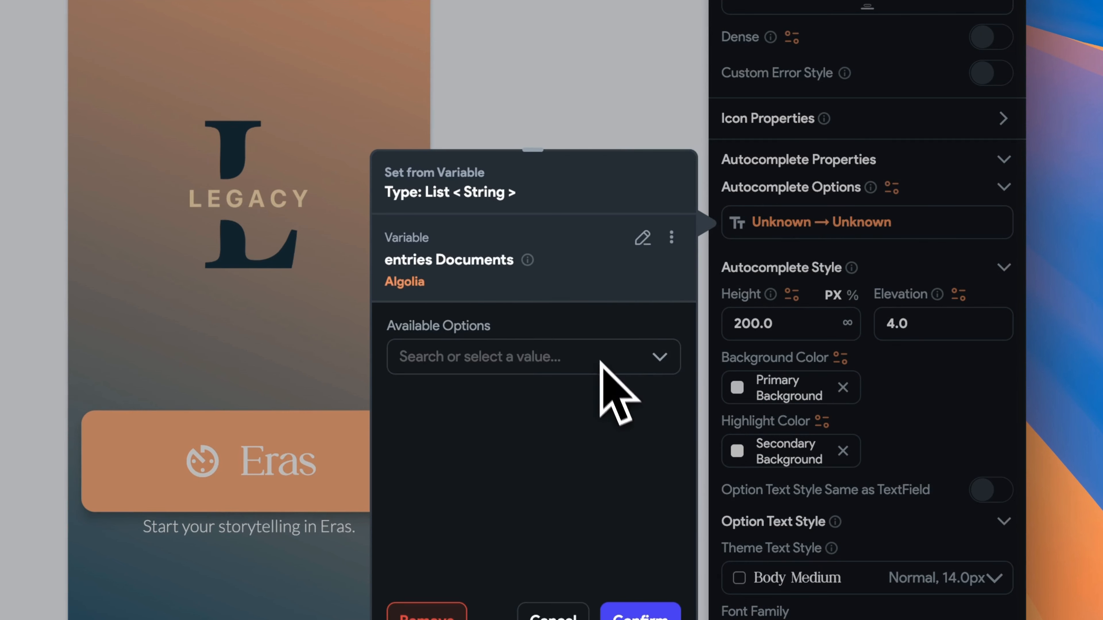
# Map each entries document to its summary property, with a default value for missing summaries.
pyautogui.click(578, 362)
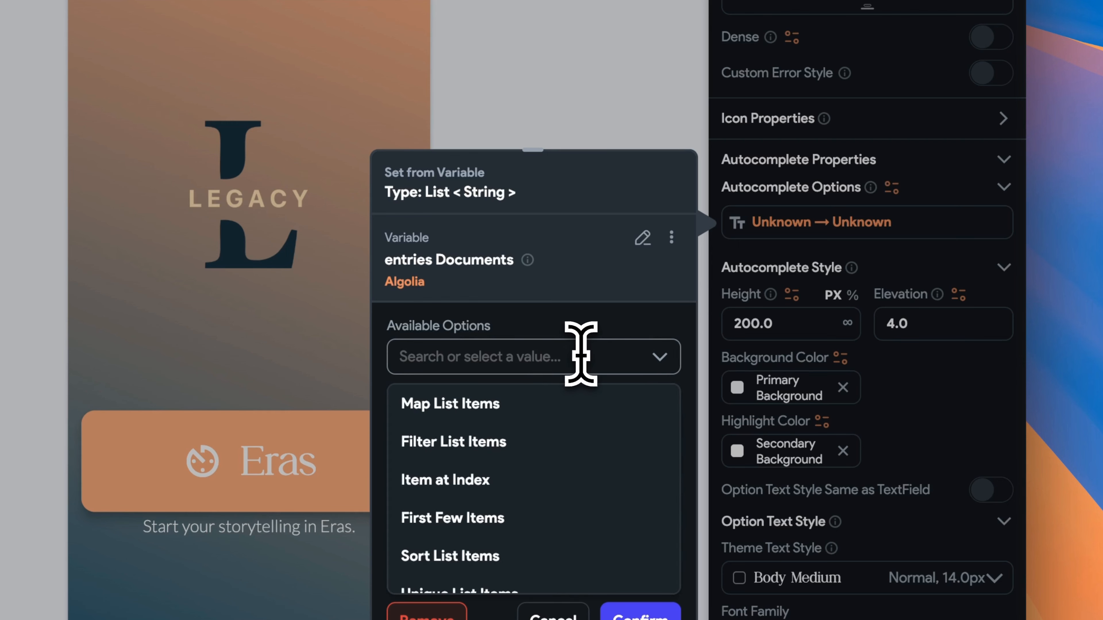
pyautogui.scroll(-1, 625, 439)
pyautogui.scroll(1, 626, 438)
pyautogui.click(617, 404)
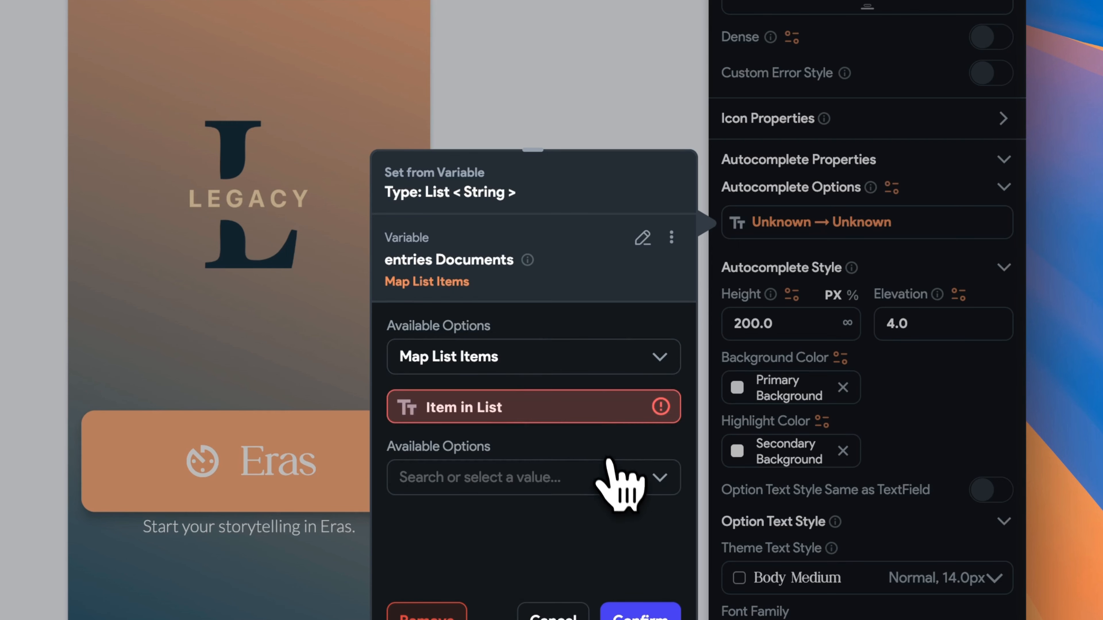
pyautogui.click(582, 411)
pyautogui.click(268, 449)
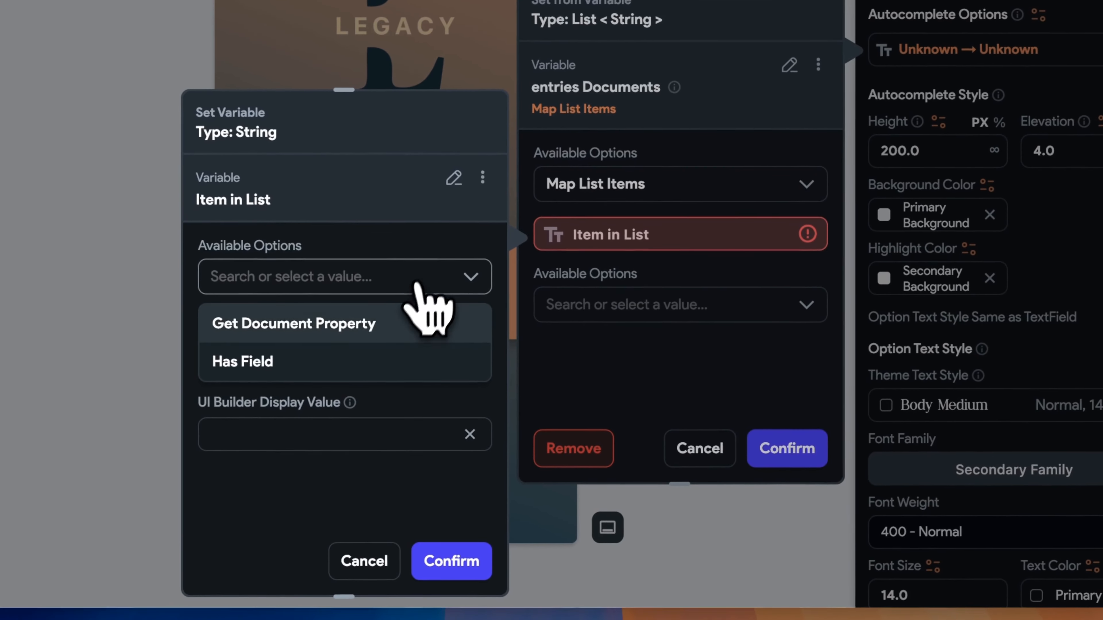
pyautogui.click(408, 322)
pyautogui.click(380, 343)
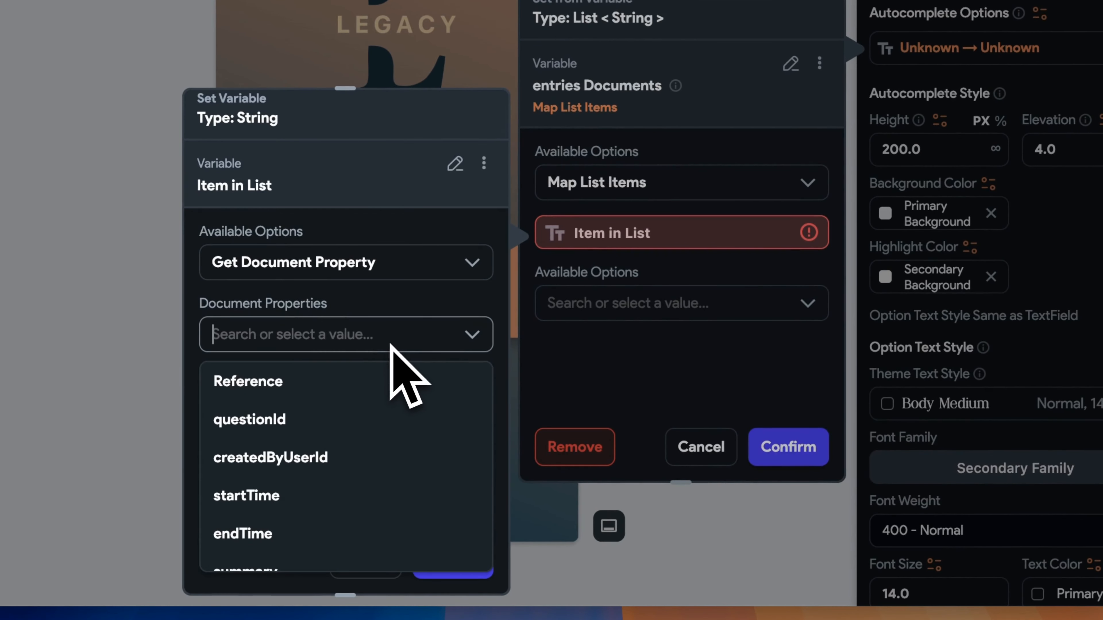
pyautogui.scroll(-6, 464, 443)
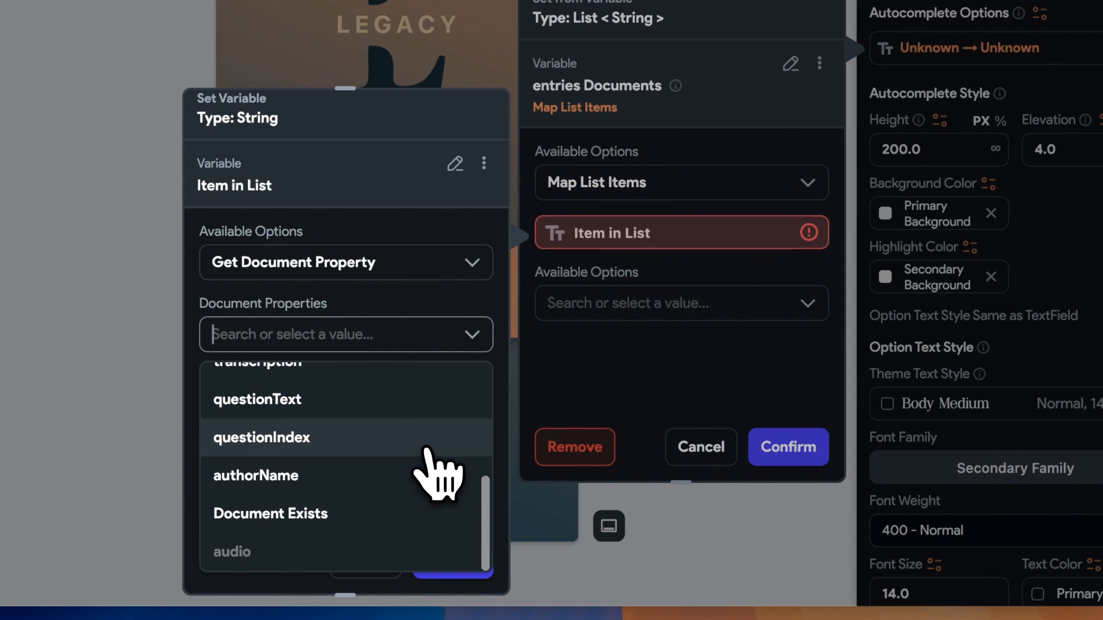
pyautogui.scroll(3, 436, 471)
pyautogui.click(406, 425)
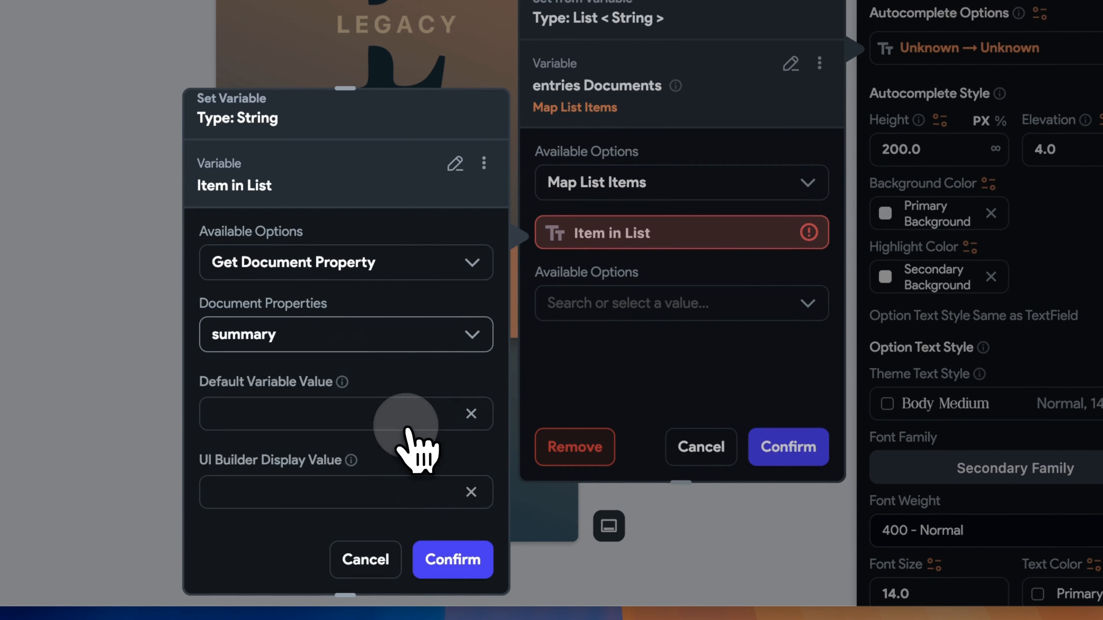
pyautogui.click(476, 561)
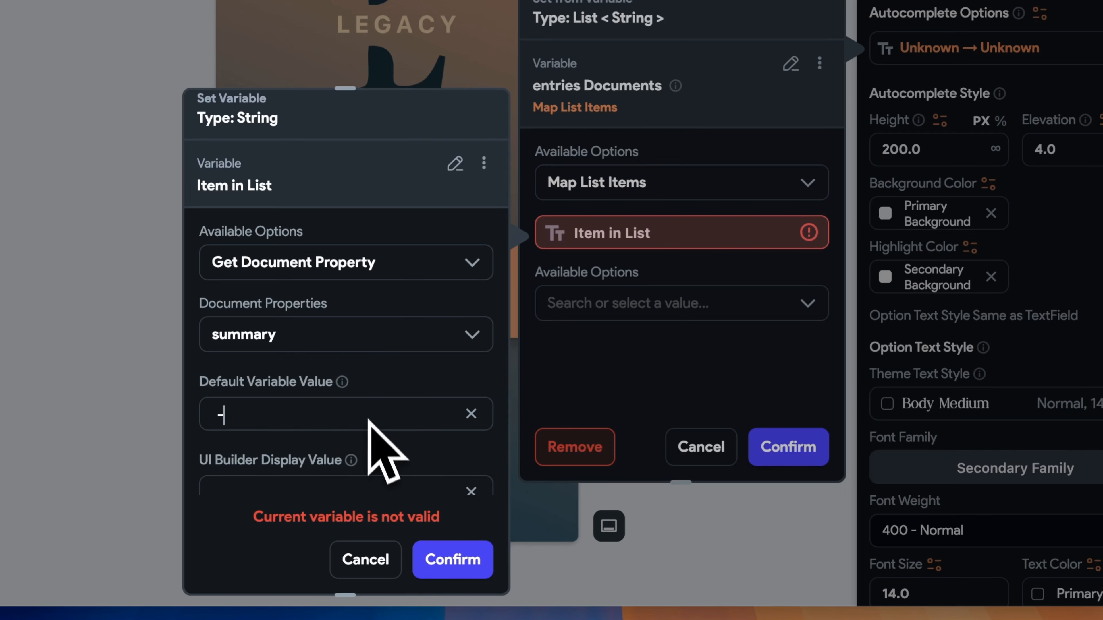
pyautogui.click(451, 559)
# Confirm the summary-mapped list as the autocomplete options without further transformations.
pyautogui.click(756, 306)
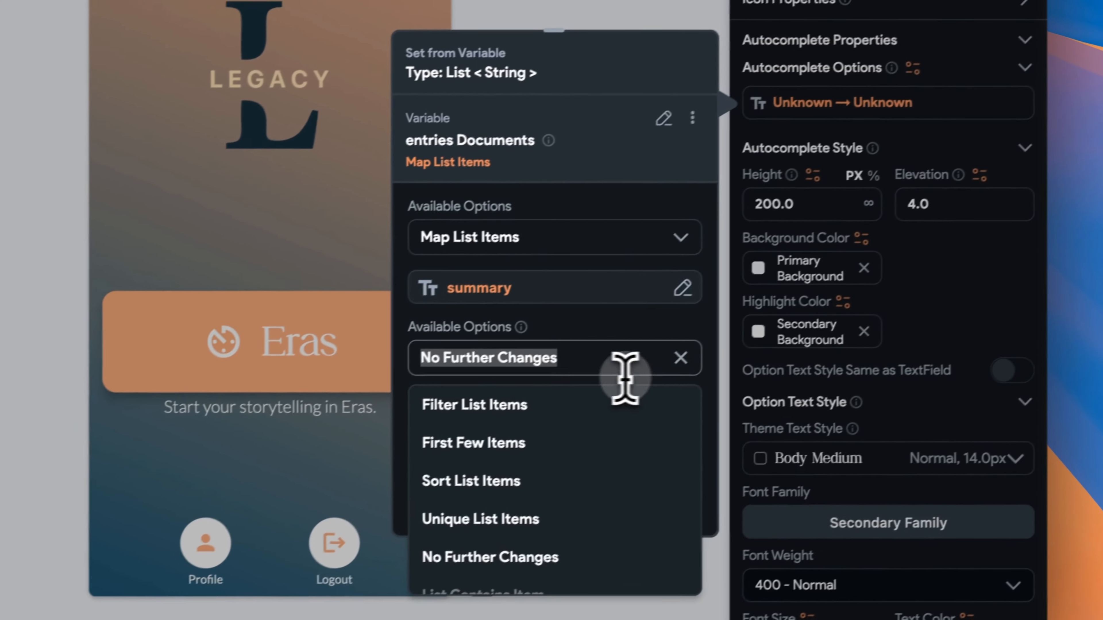
pyautogui.click(582, 329)
pyautogui.click(639, 511)
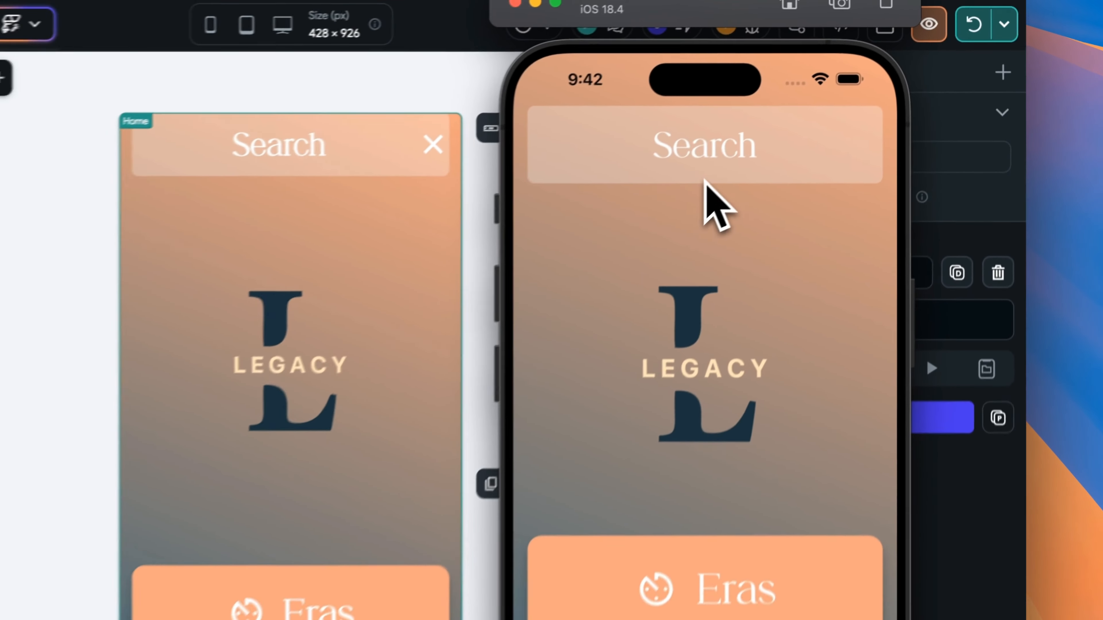
# Type 'da' into the running app's Search field to see an entry summary suggestion, then select SearchContainerButton.
pyautogui.click(825, 158)
pyautogui.write('d')
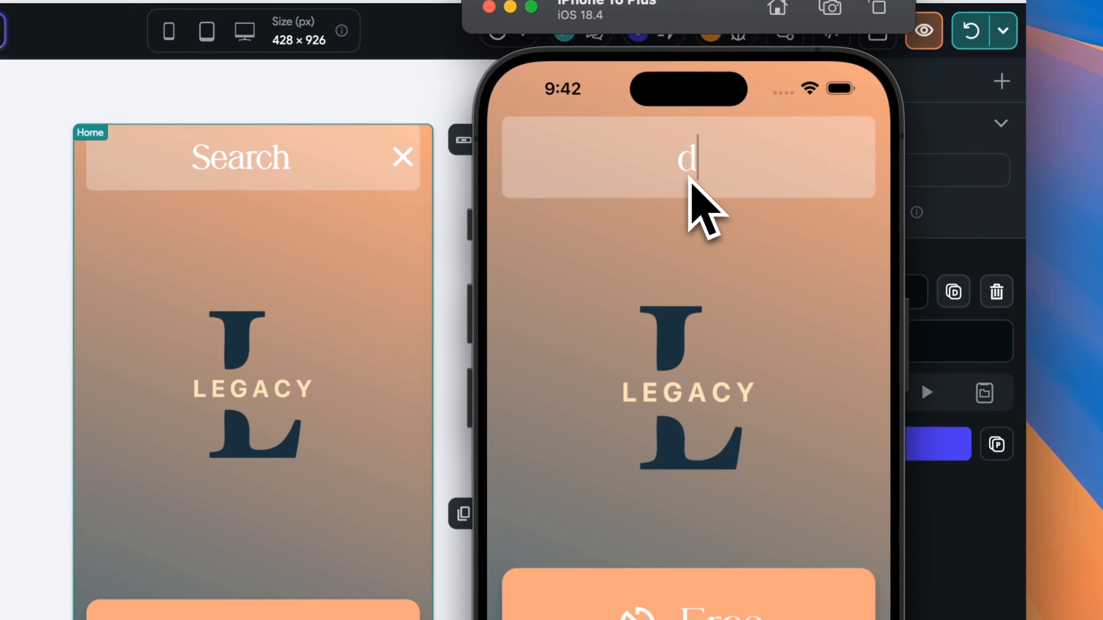
pyautogui.write('a')
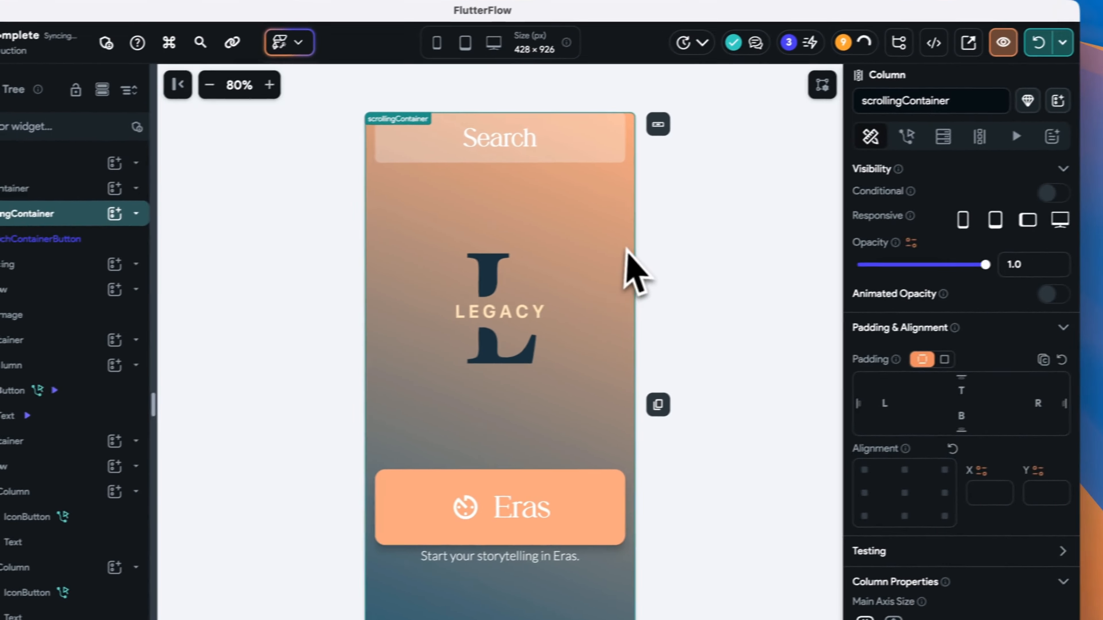
pyautogui.click(646, 197)
pyautogui.click(545, 140)
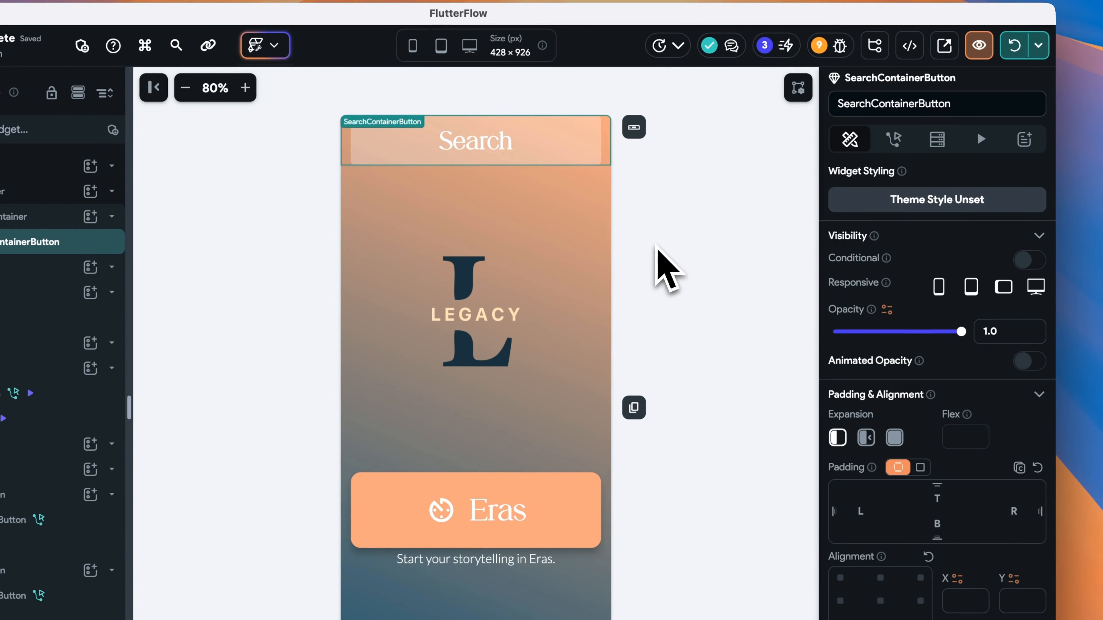
# Make tapping SearchContainerButton navigate to the Search page with a 300 ms Fade transition.
pyautogui.click(893, 139)
pyautogui.click(1003, 220)
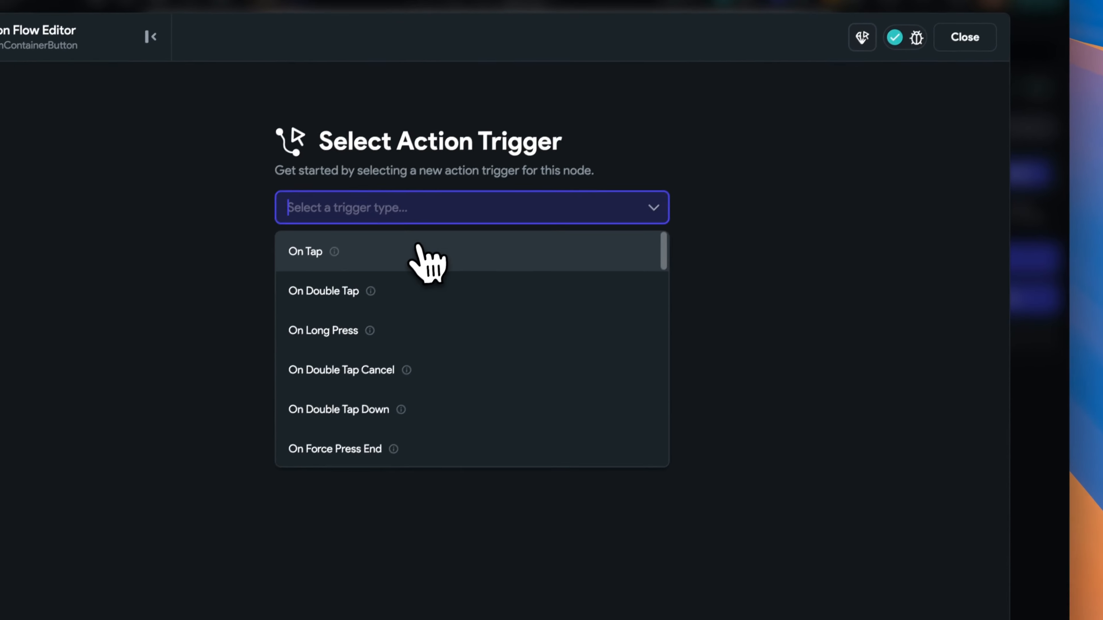
pyautogui.click(419, 246)
pyautogui.click(592, 397)
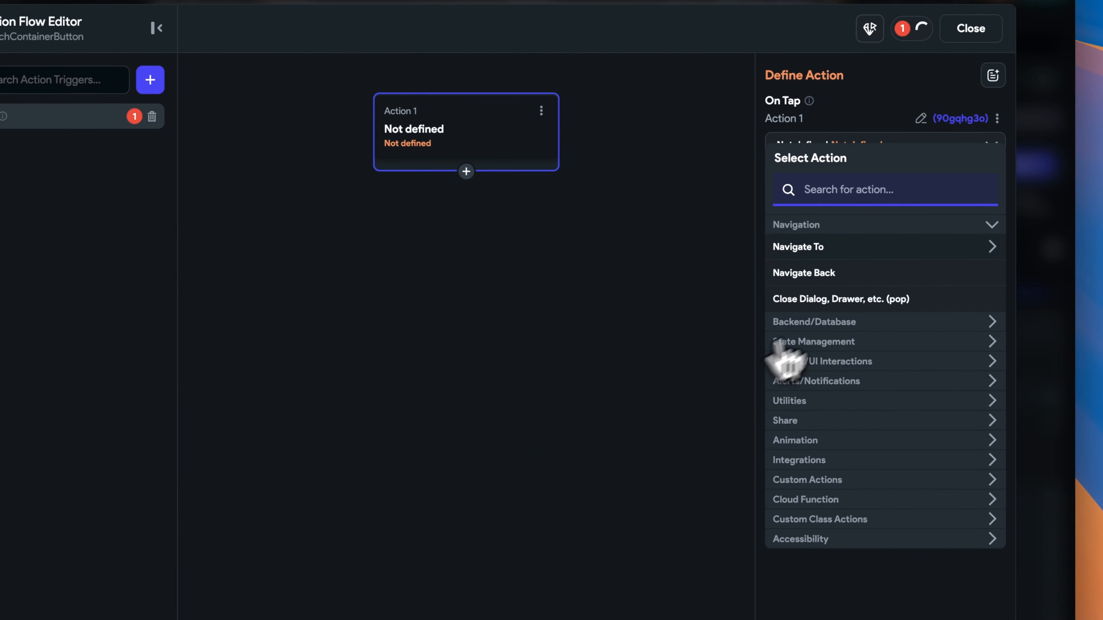
pyautogui.click(822, 254)
pyautogui.click(845, 504)
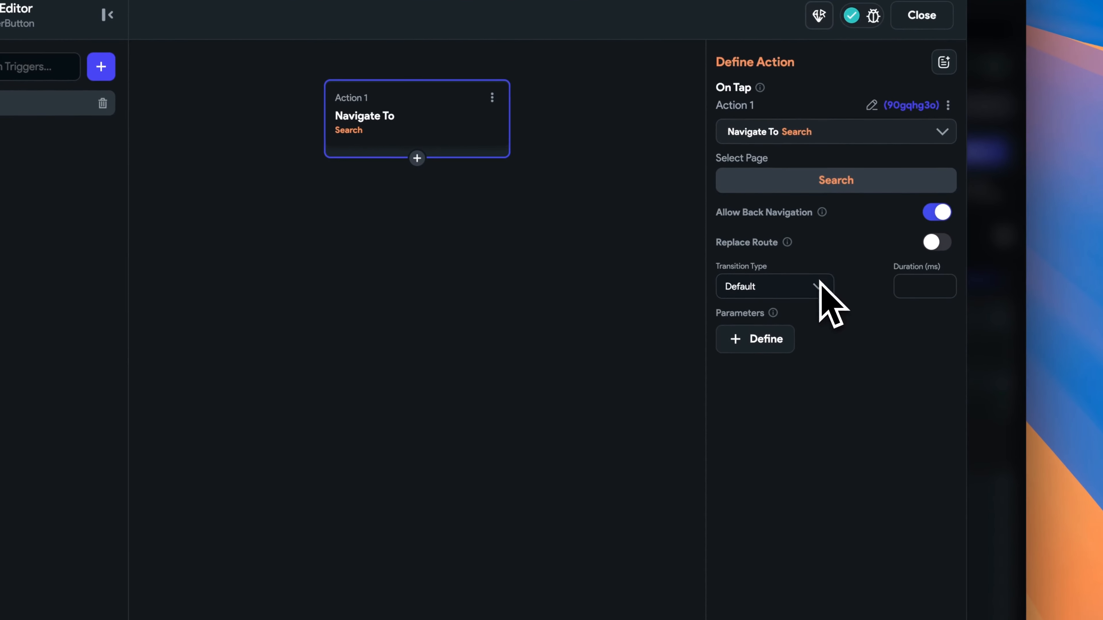
pyautogui.click(825, 291)
pyautogui.click(807, 379)
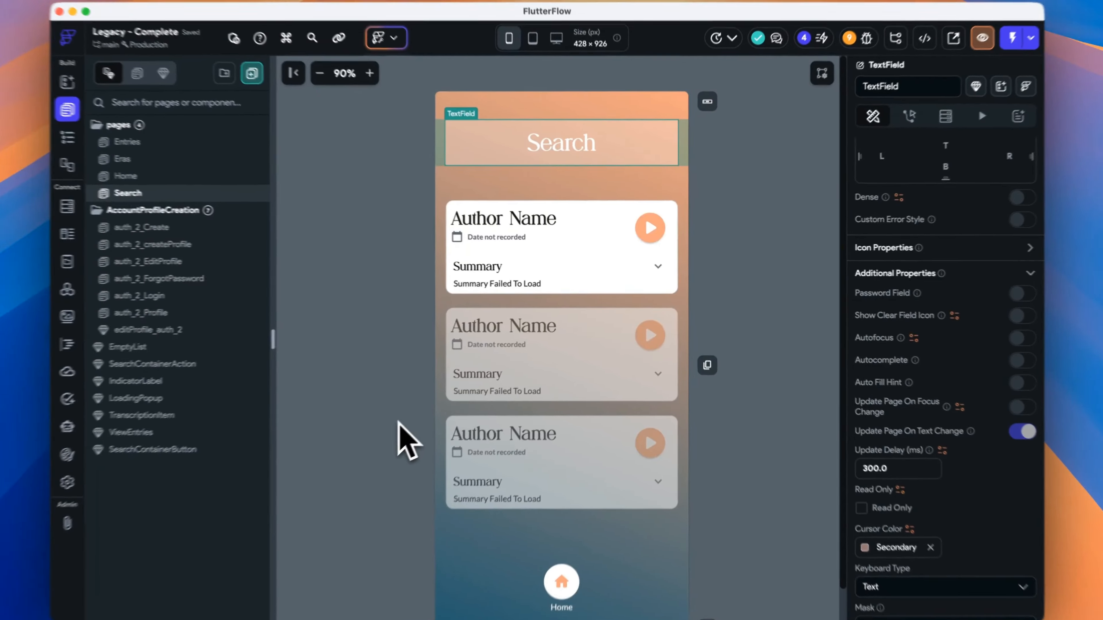
pyautogui.click(387, 456)
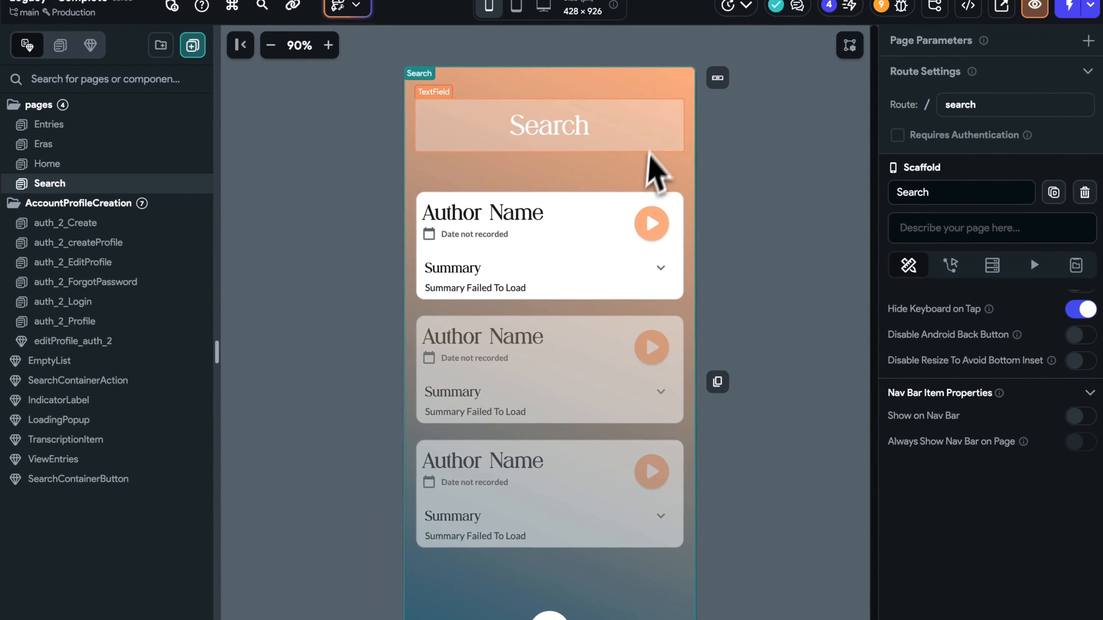
# Select the Search page's text field and toggle its autofocus option.
pyautogui.click(651, 133)
pyautogui.scroll(-10, 1007, 564)
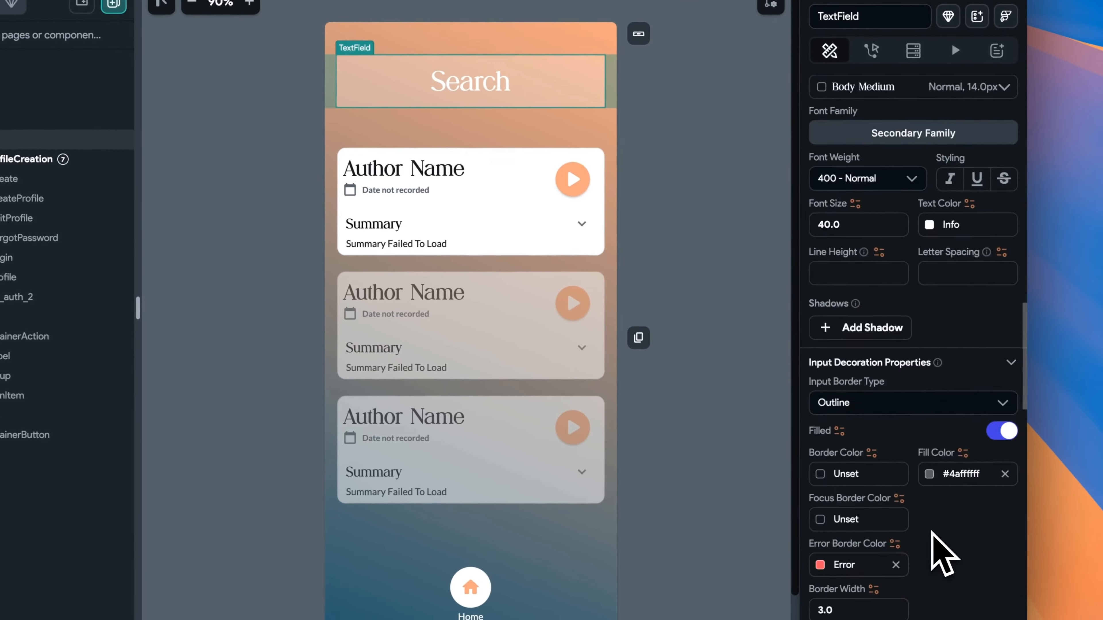
pyautogui.scroll(-20, 933, 535)
pyautogui.scroll(5, 940, 541)
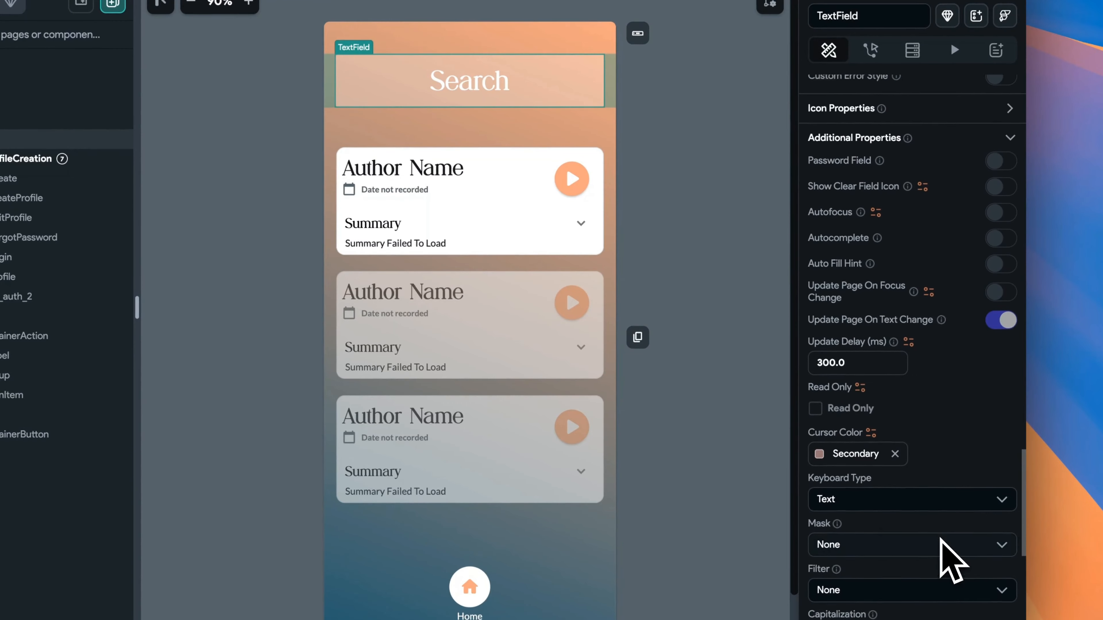
pyautogui.scroll(1, 942, 541)
pyautogui.click(1003, 220)
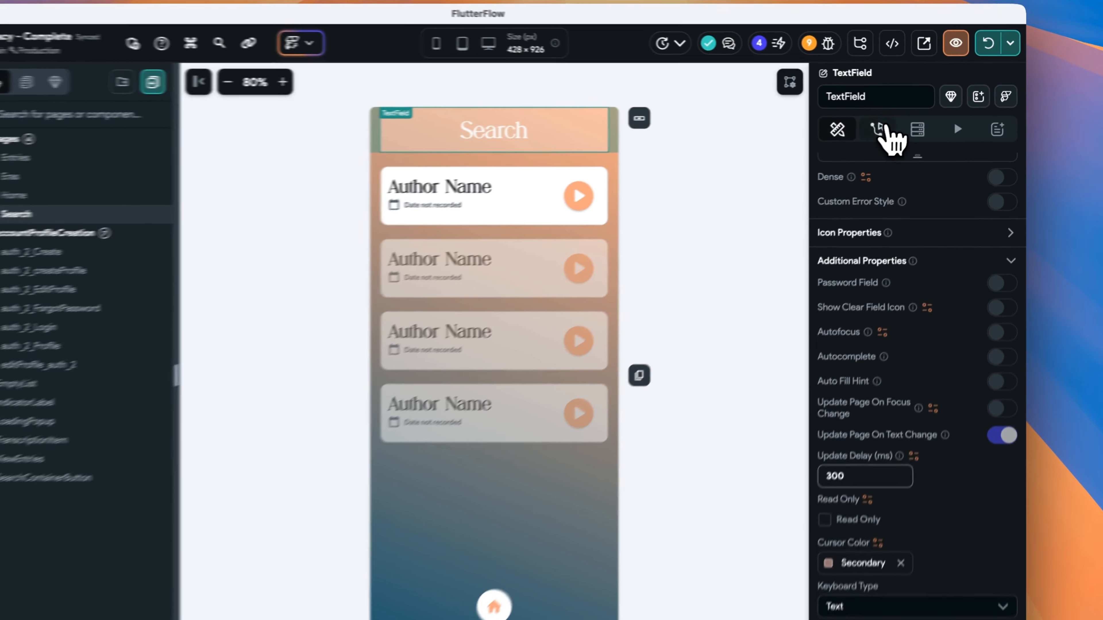
# Add an Algolia Search action on entries using the TextField (Search) value as the search term.
pyautogui.click(896, 123)
pyautogui.scroll(5, 935, 181)
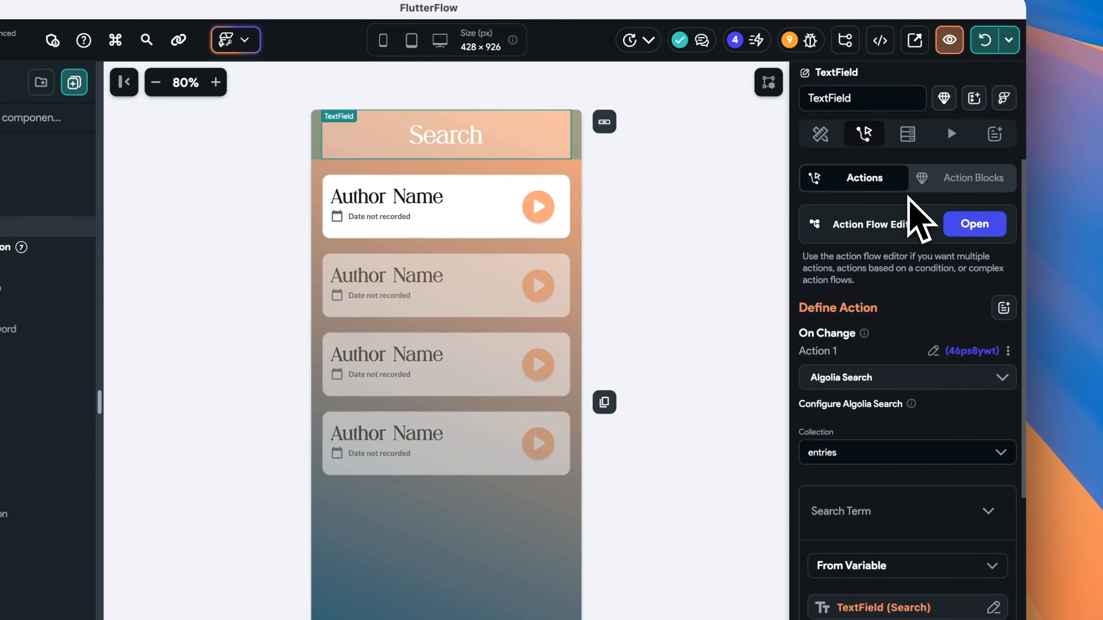
pyautogui.click(974, 219)
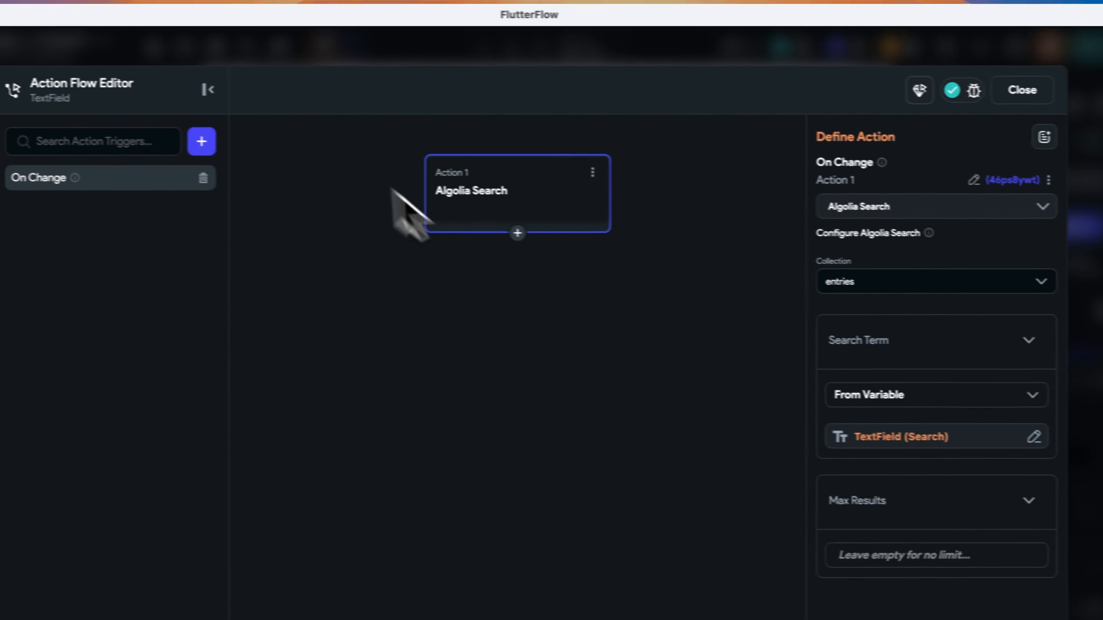
pyautogui.moveTo(143, 168)
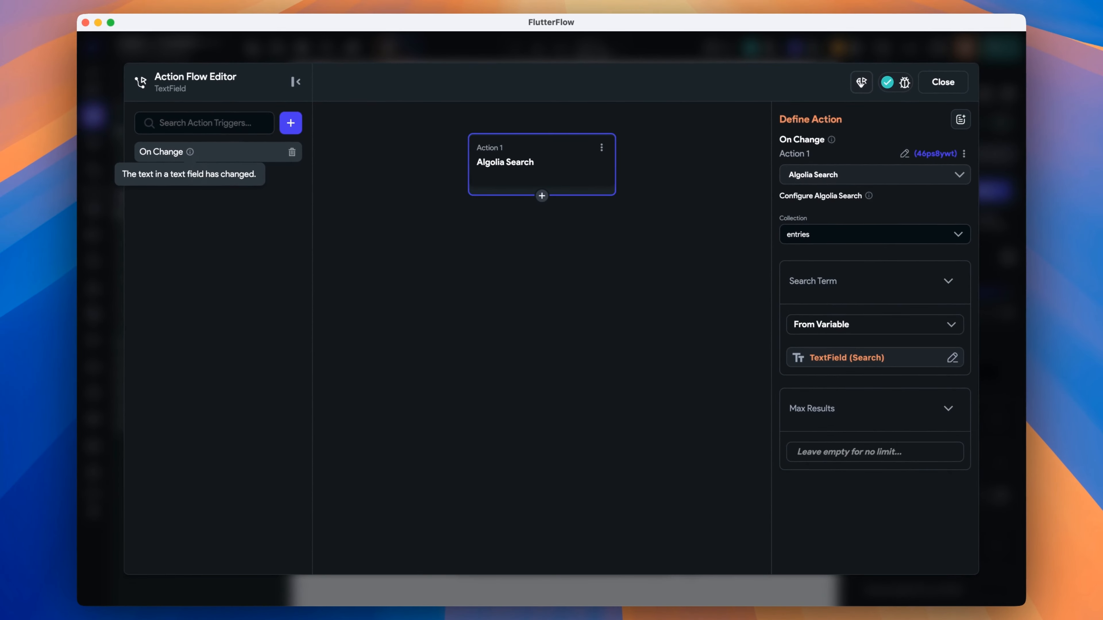
pyautogui.click(864, 175)
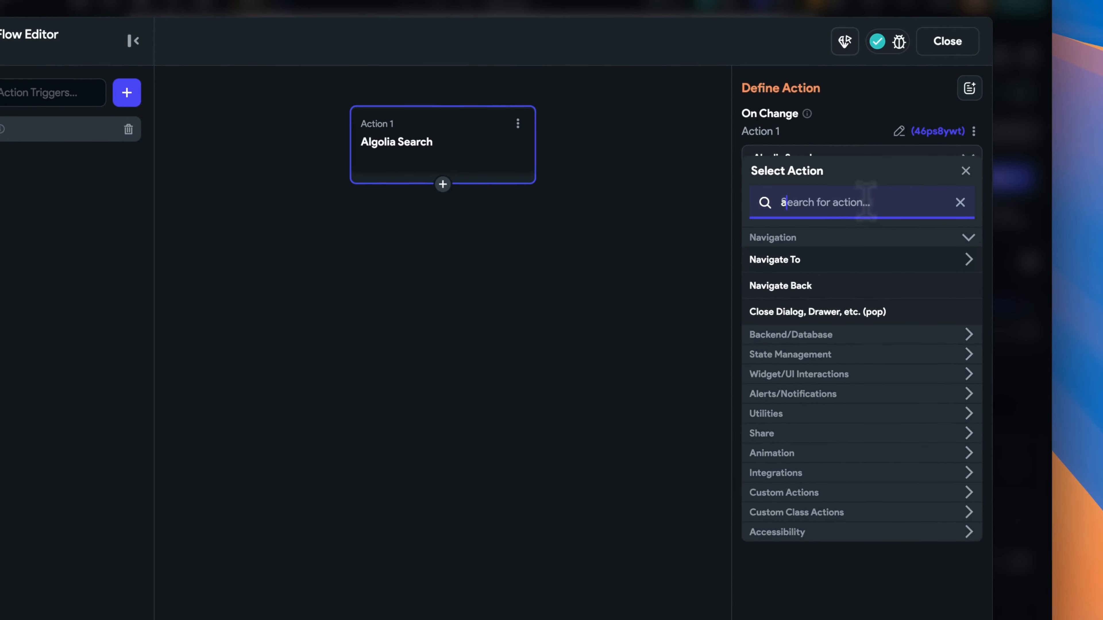
pyautogui.write('algolia')
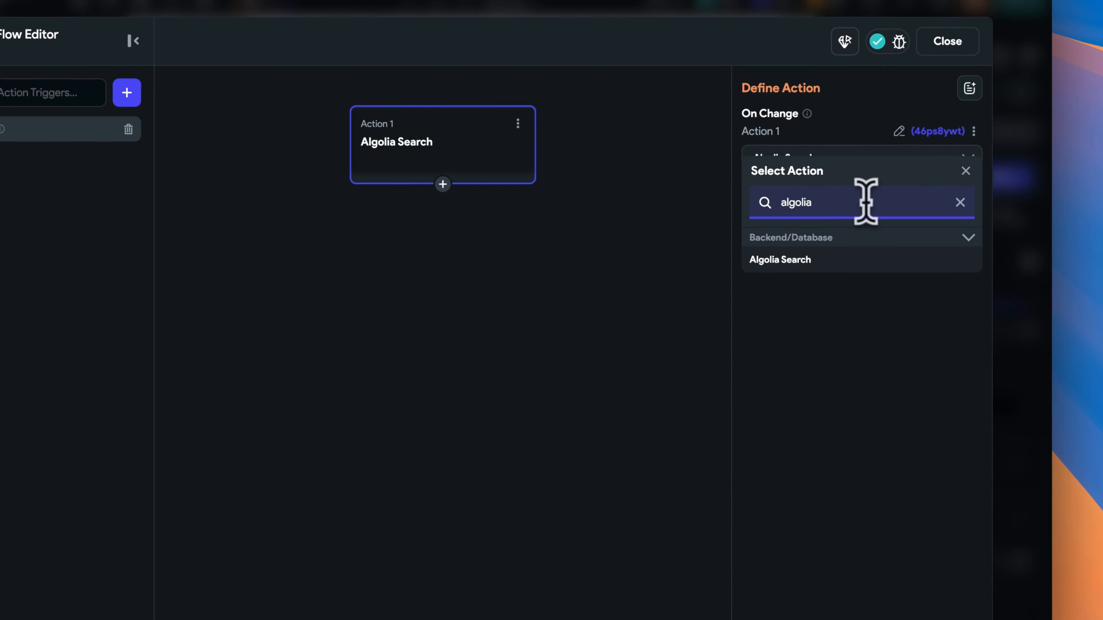
pyautogui.click(878, 261)
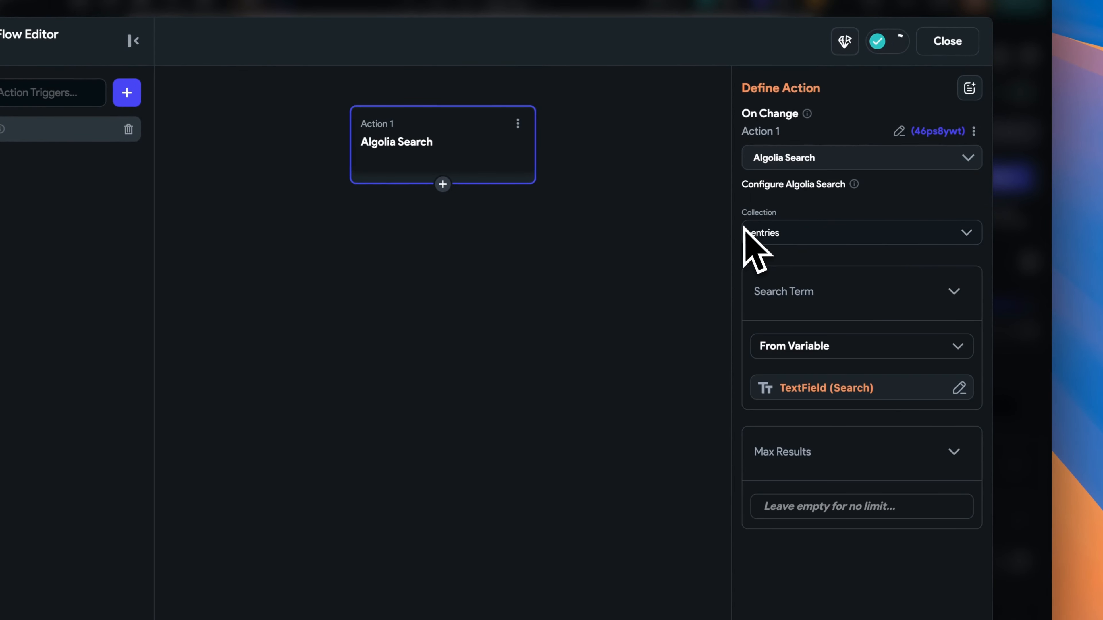
pyautogui.click(860, 391)
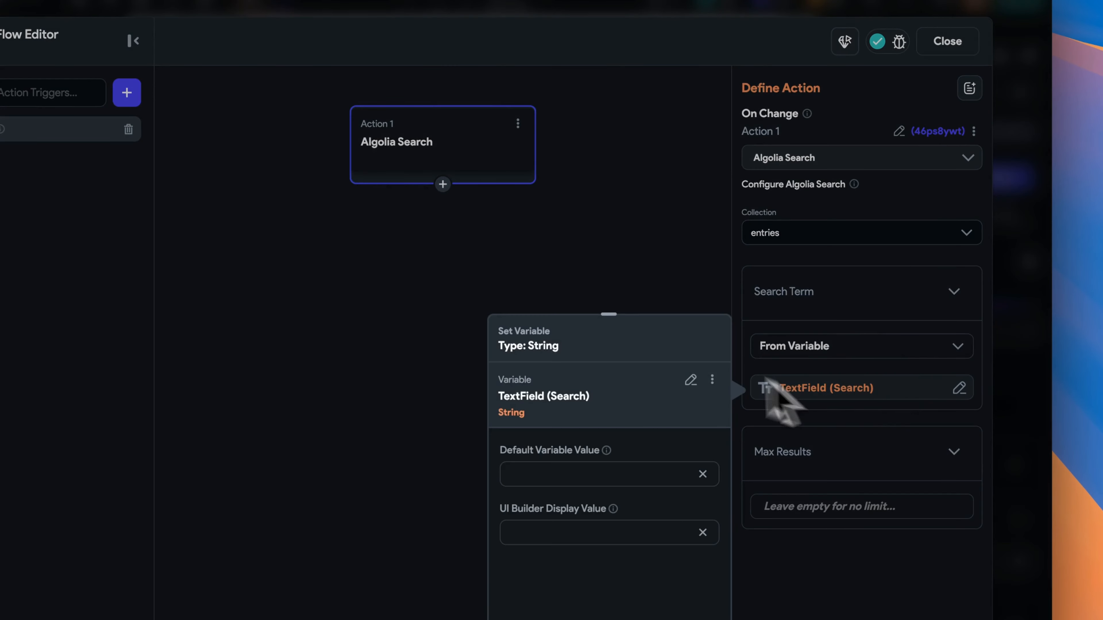
pyautogui.click(689, 380)
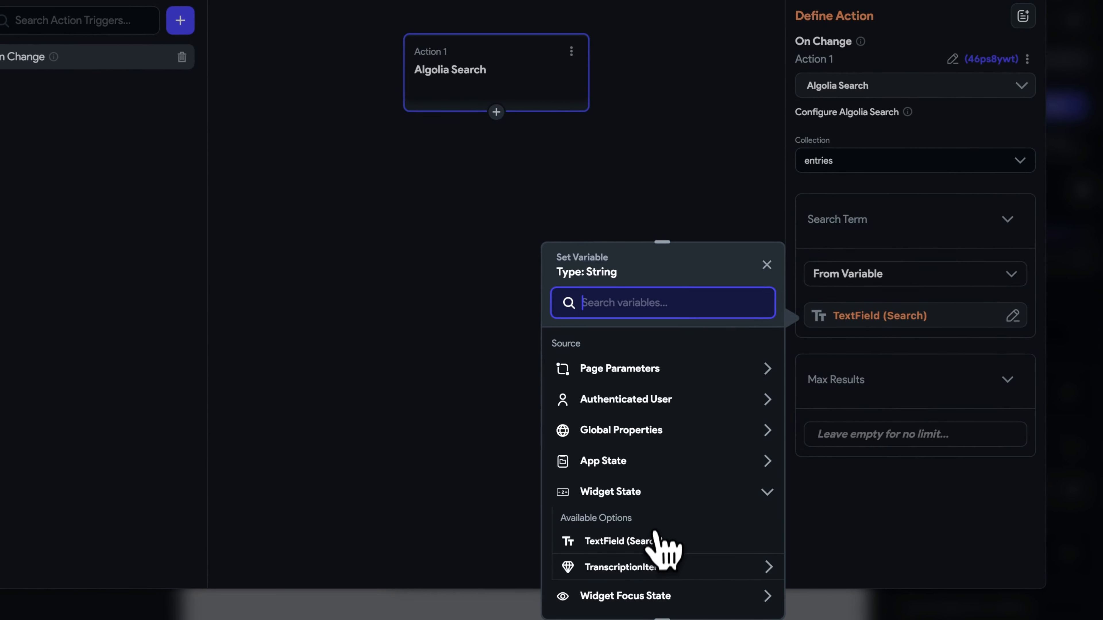
pyautogui.click(623, 541)
pyautogui.click(722, 592)
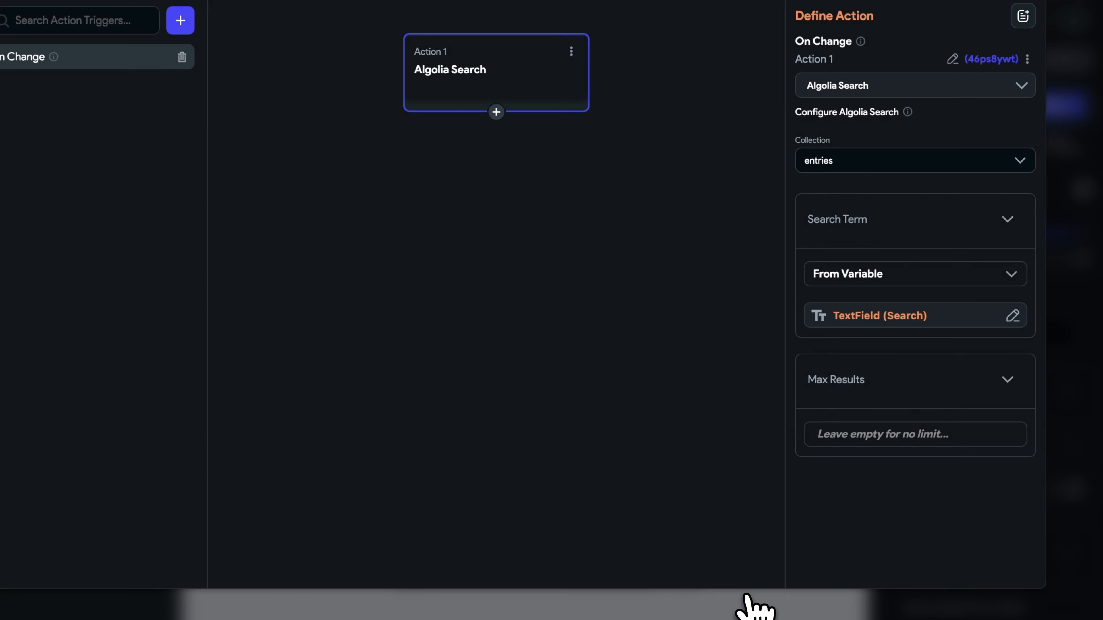
# Check that the results ListView draws from the entries Documents search results.
pyautogui.click(952, 70)
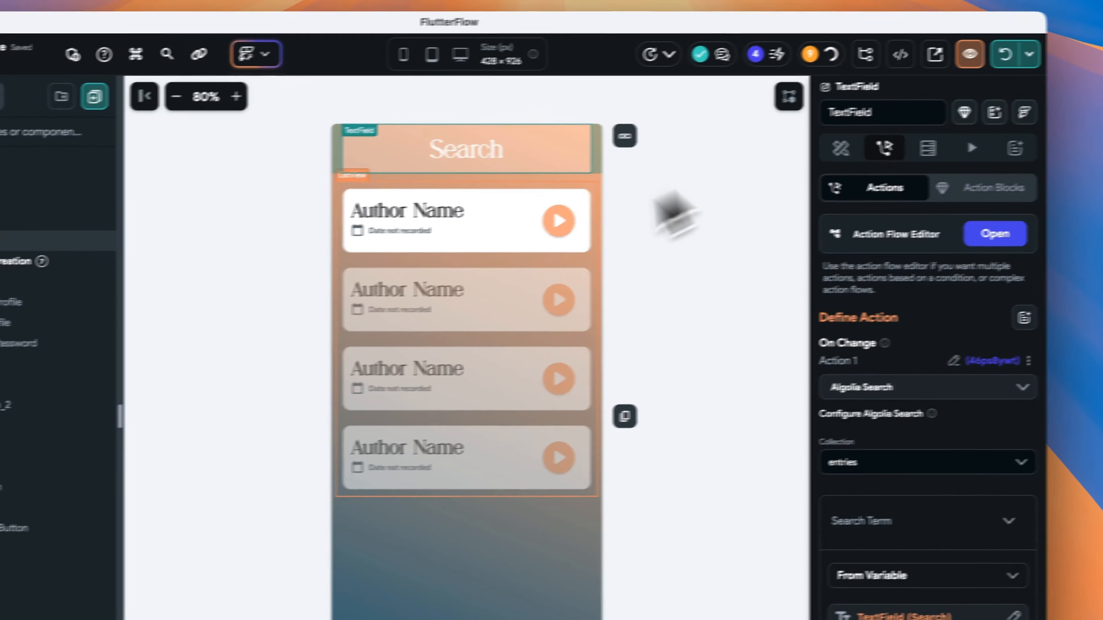
pyautogui.click(609, 298)
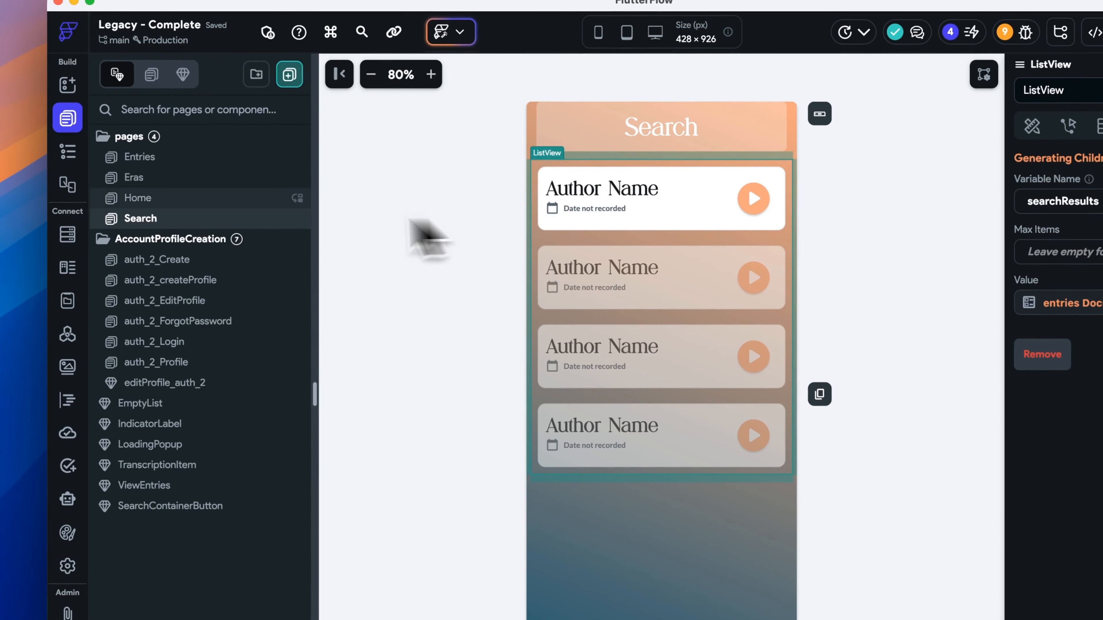
pyautogui.click(68, 151)
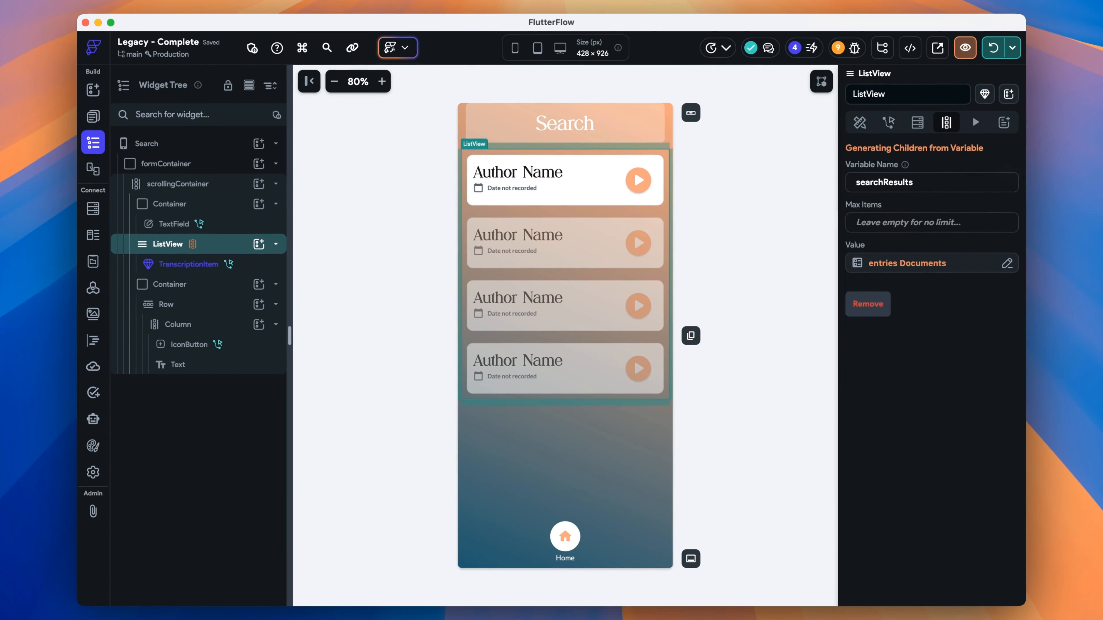
pyautogui.click(940, 266)
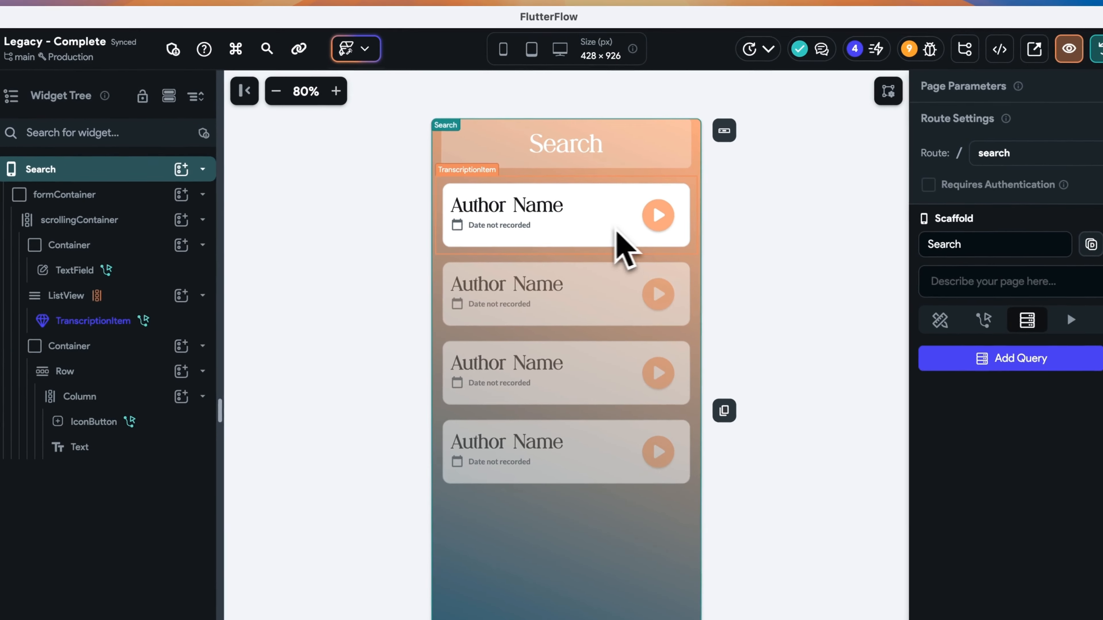
# In the TranscriptionItem component, reveal the Summary section and open its visibility condition.
pyautogui.doubleClick(606, 192)
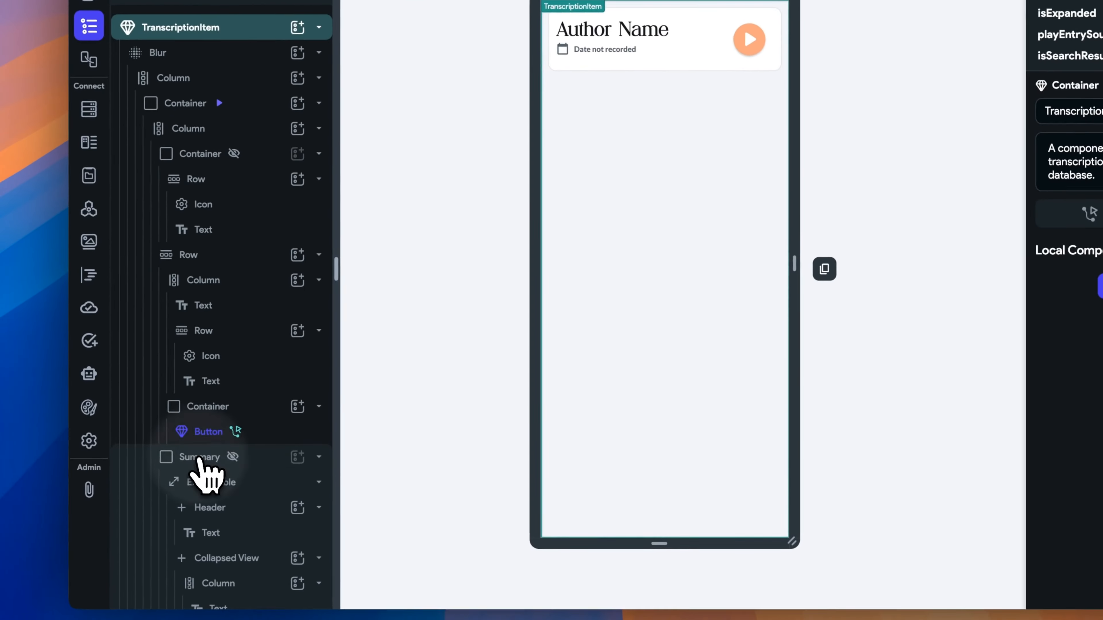
pyautogui.click(86, 600)
pyautogui.click(116, 599)
pyautogui.scroll(-4, 118, 601)
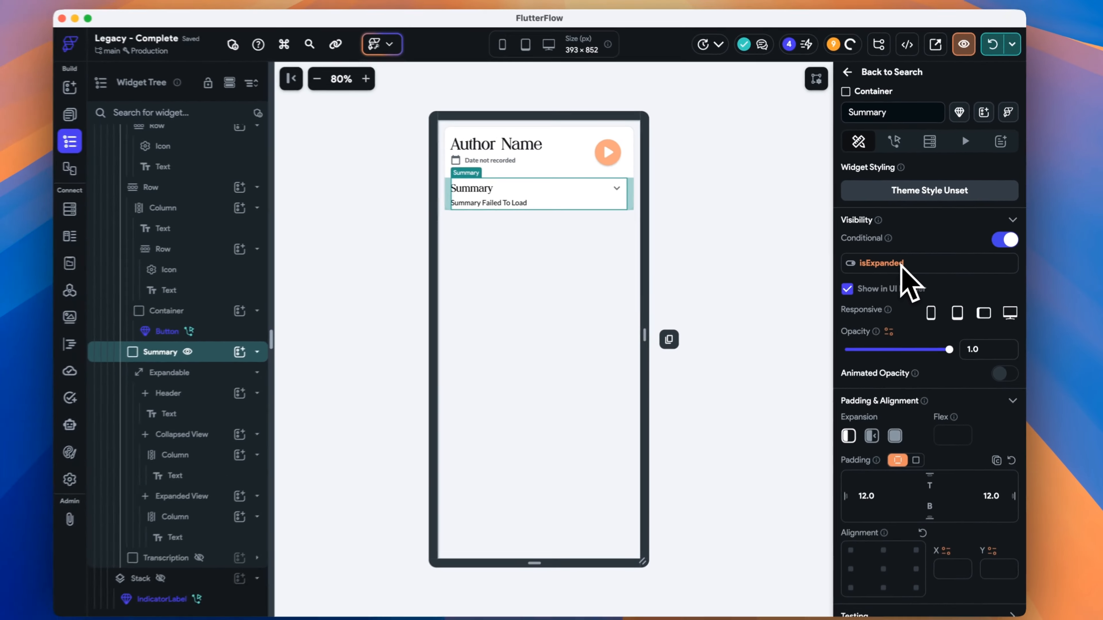
pyautogui.click(899, 264)
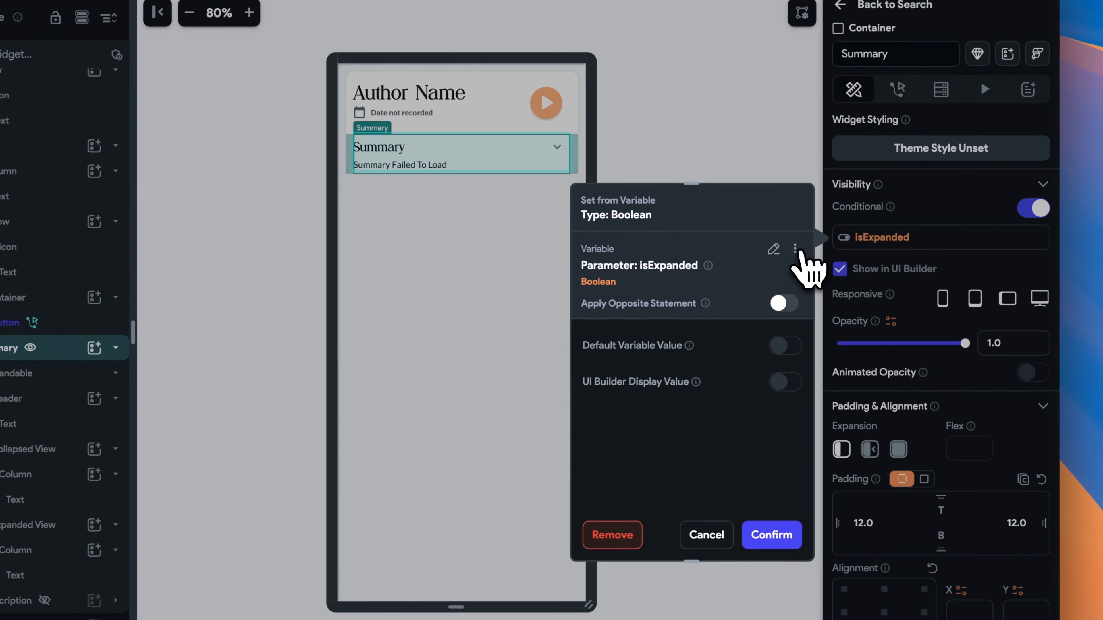
# Change the Summary visibility to Combine Conditions, with isExpanded as the first condition.
pyautogui.click(746, 281)
pyautogui.click(898, 243)
pyautogui.click(773, 249)
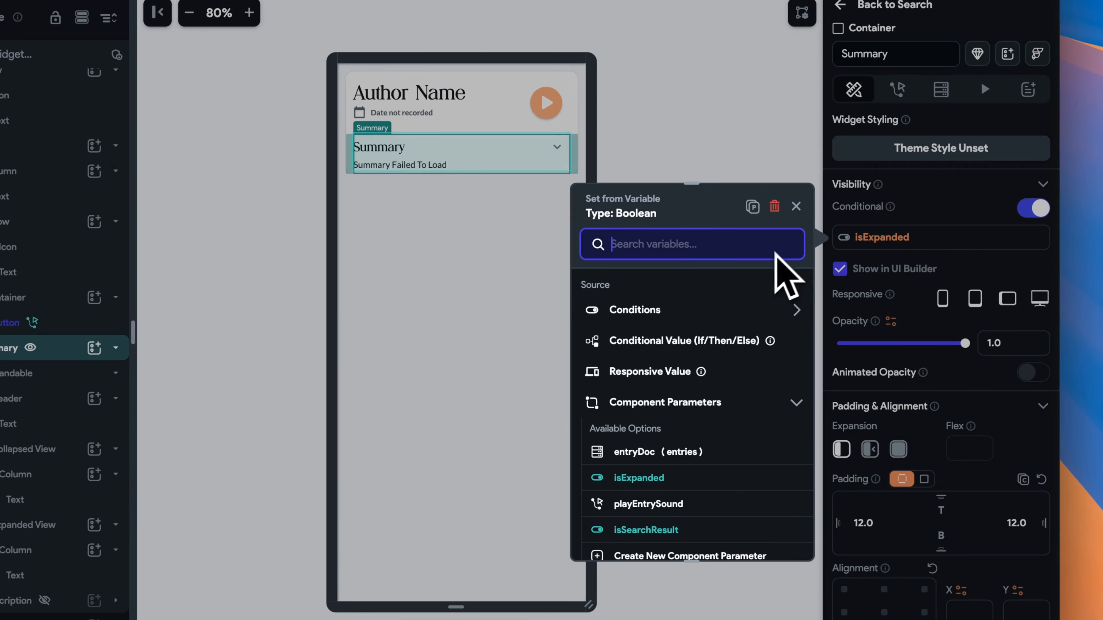
pyautogui.click(663, 312)
pyautogui.click(698, 386)
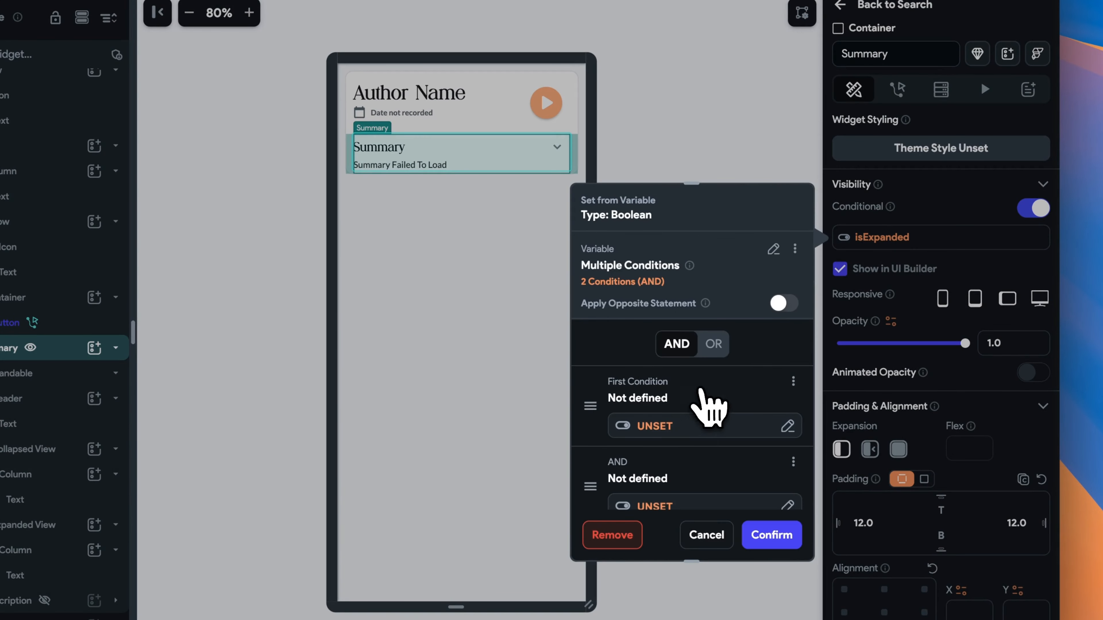
pyautogui.click(667, 431)
pyautogui.click(551, 312)
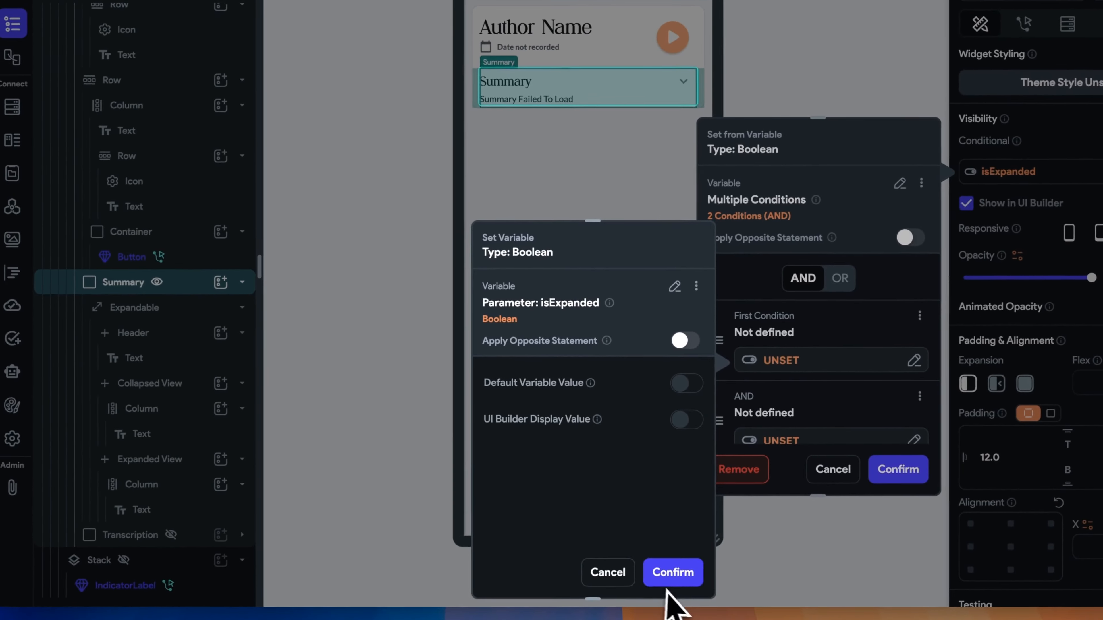
pyautogui.click(673, 572)
# Add isSearchResult as the OR second condition, with default false, and confirm.
pyautogui.scroll(-3, 894, 413)
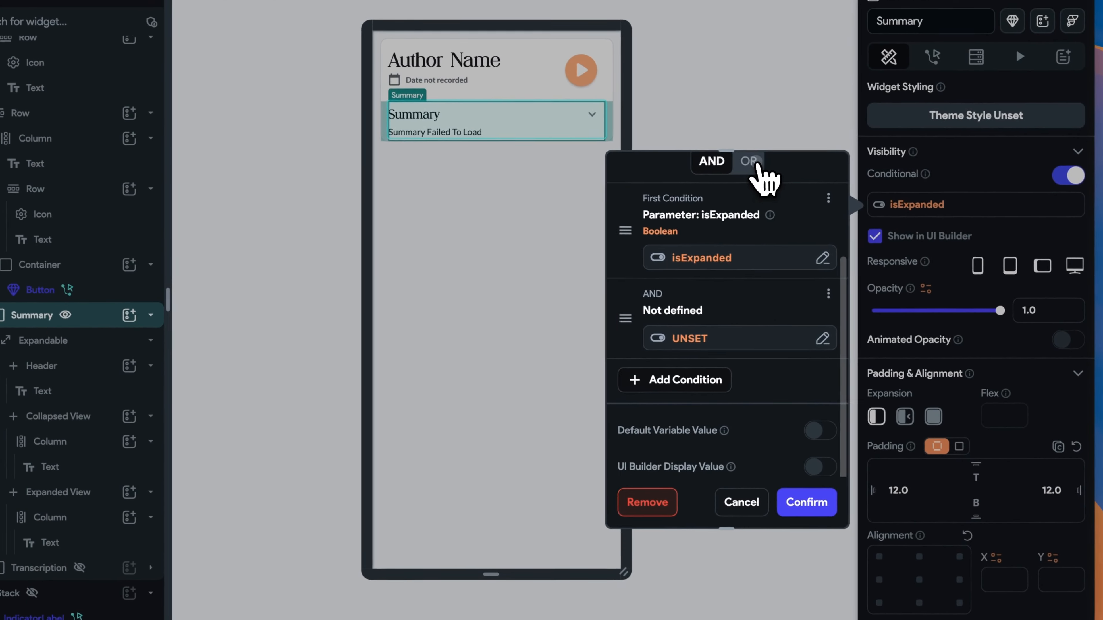
pyautogui.click(749, 161)
pyautogui.click(738, 339)
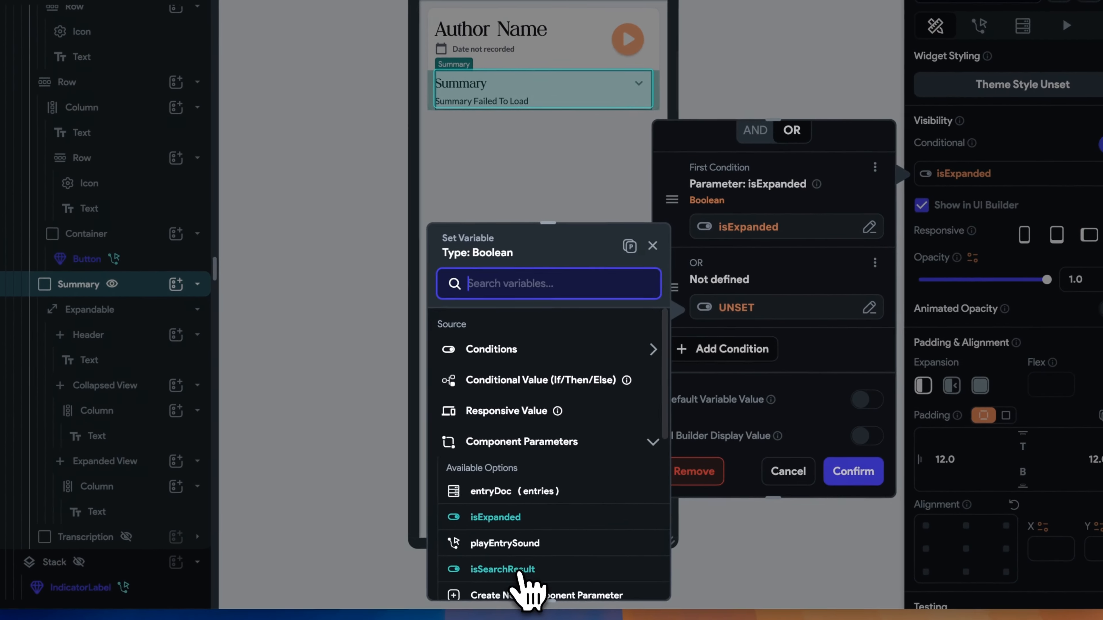
pyautogui.click(473, 603)
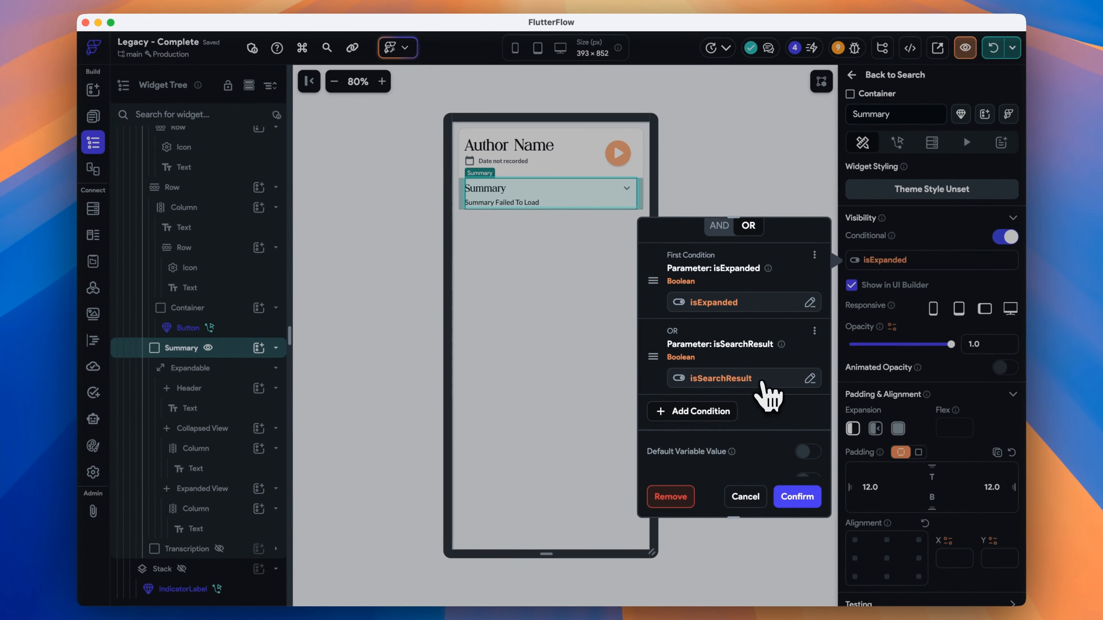
pyautogui.click(807, 452)
pyautogui.click(794, 452)
pyautogui.click(796, 499)
pyautogui.click(765, 378)
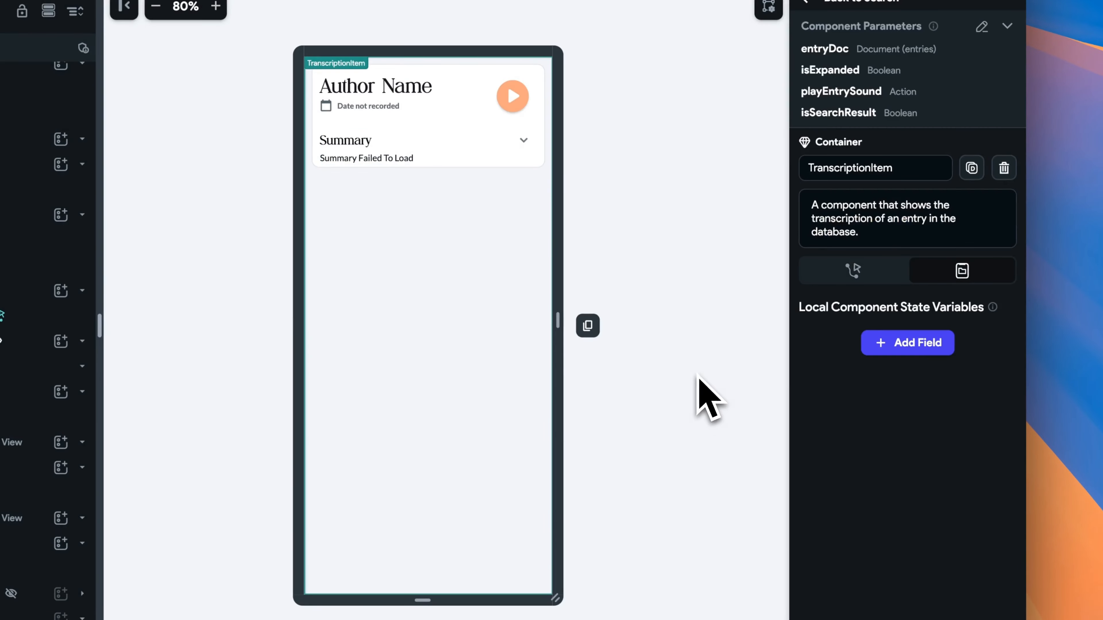